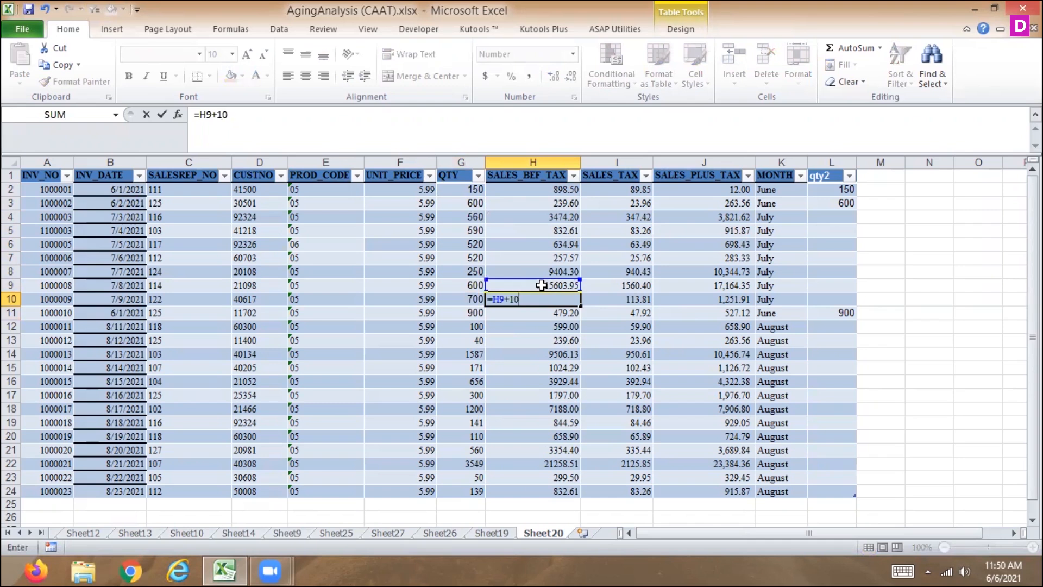
# Complete the formula in H10 so that it adds 1000 to the value in H9
pyautogui.press('Return')
pyautogui.press('Up')
# Delete the entire qty2 column at the end of the table
pyautogui.press('Up')
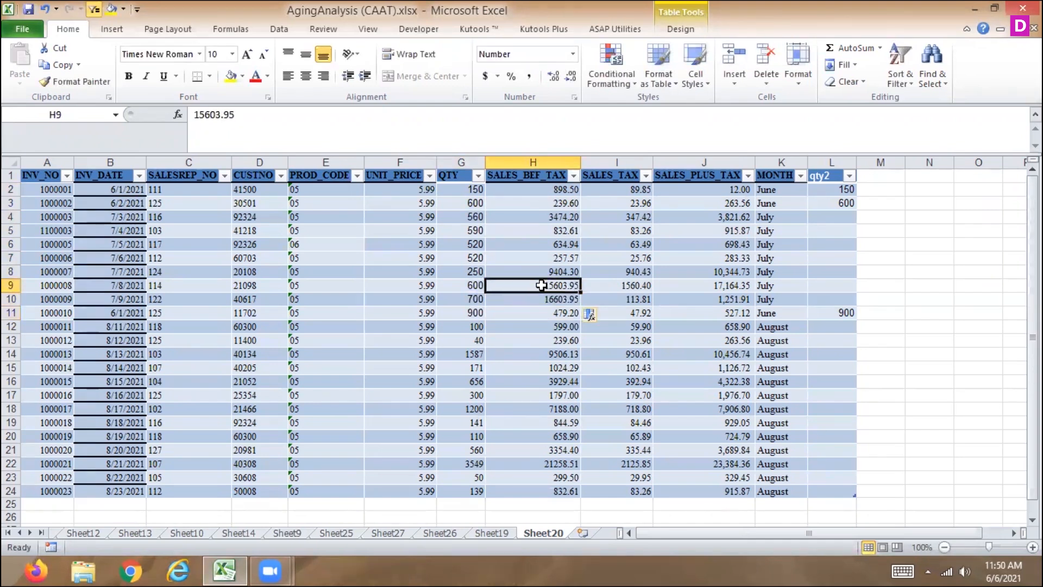
pyautogui.press('Up')
pyautogui.press('Up')
pyautogui.press('Up')
pyautogui.press('Up')
pyautogui.press('Up')
pyautogui.press('Up')
pyautogui.press('Up')
pyautogui.press('Up')
pyautogui.press('Left')
pyautogui.press('Left')
pyautogui.press('Left')
pyautogui.press('Left')
pyautogui.press('Left')
pyautogui.press('Left')
pyautogui.press('Left')
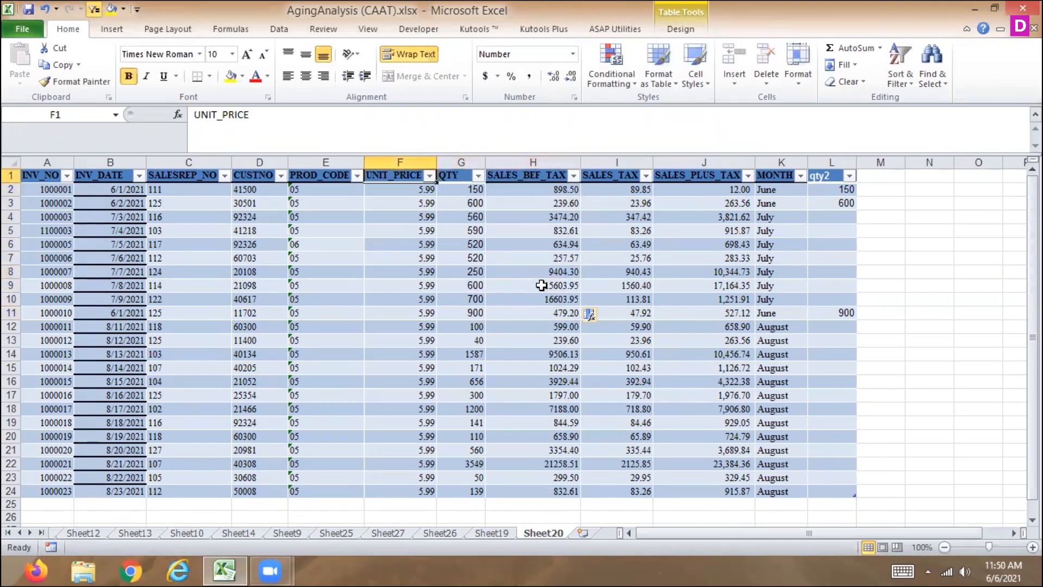
pyautogui.press('Right')
pyautogui.press('Right')
pyautogui.press('Right')
pyautogui.press('Right')
pyautogui.press('Right')
pyautogui.press('Right')
pyautogui.press('Right')
pyautogui.press('Right')
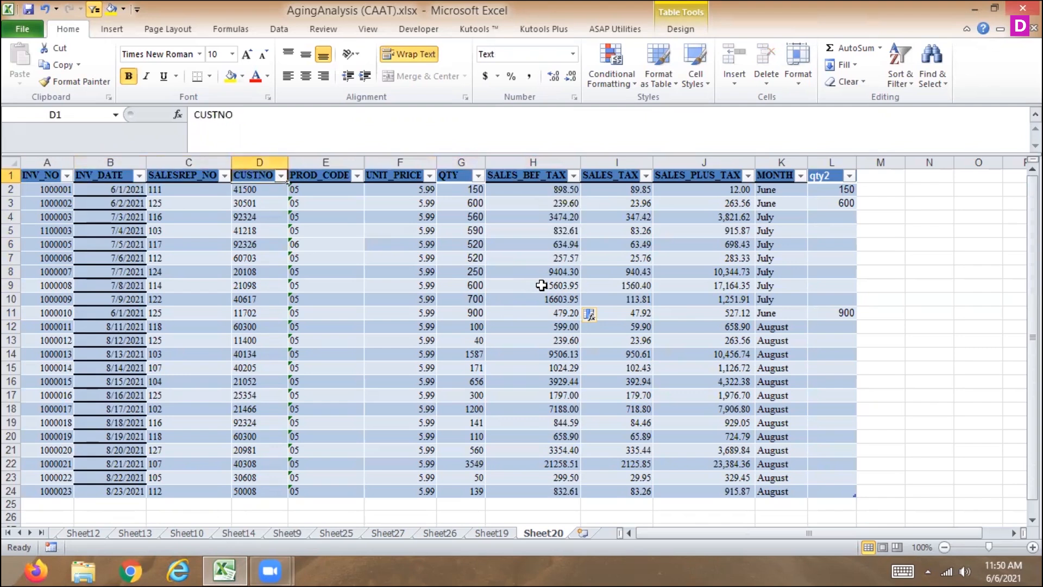
pyautogui.press('Right')
pyautogui.press('Right')
pyautogui.press('Right')
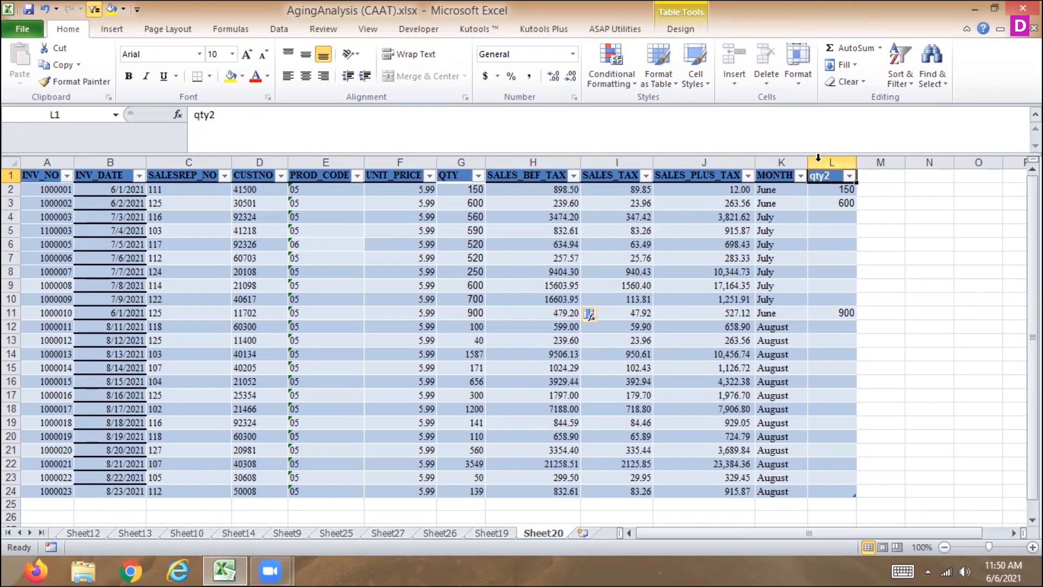
pyautogui.rightClick(818, 157)
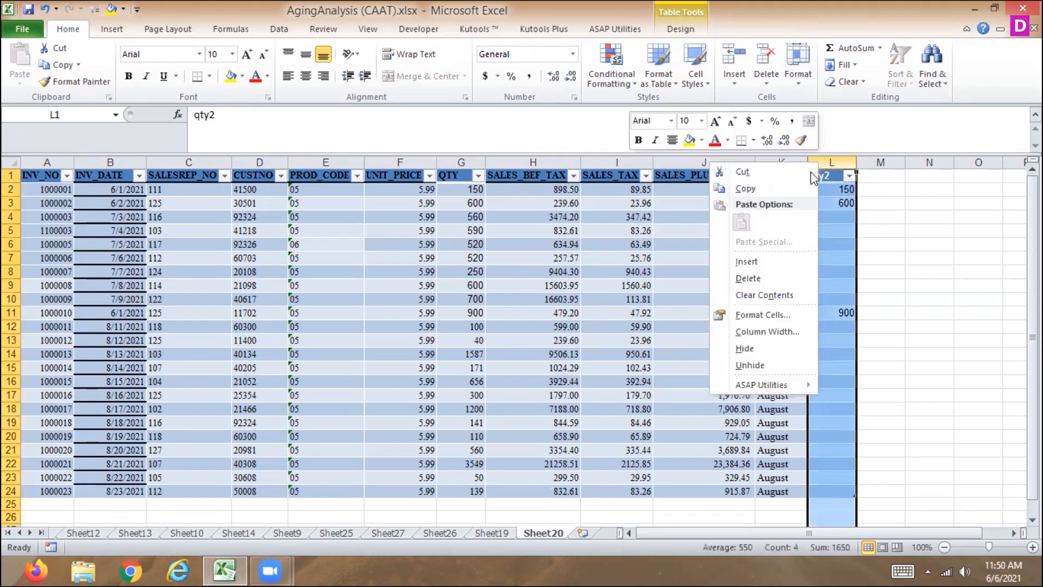
pyautogui.click(743, 278)
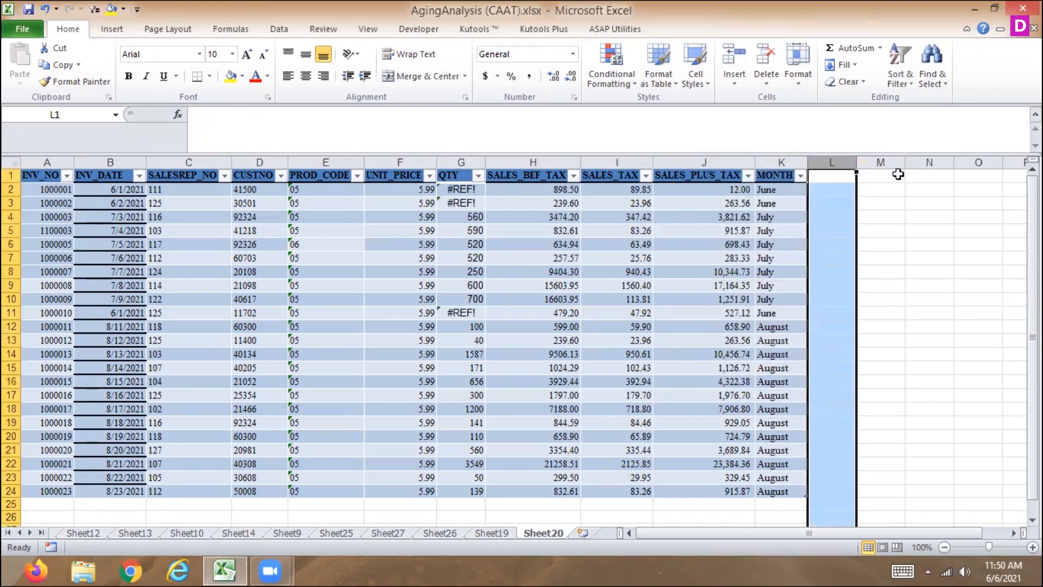
# Replace the broken QTY references with 120 in G2 and 150 in G3
pyautogui.click(897, 174)
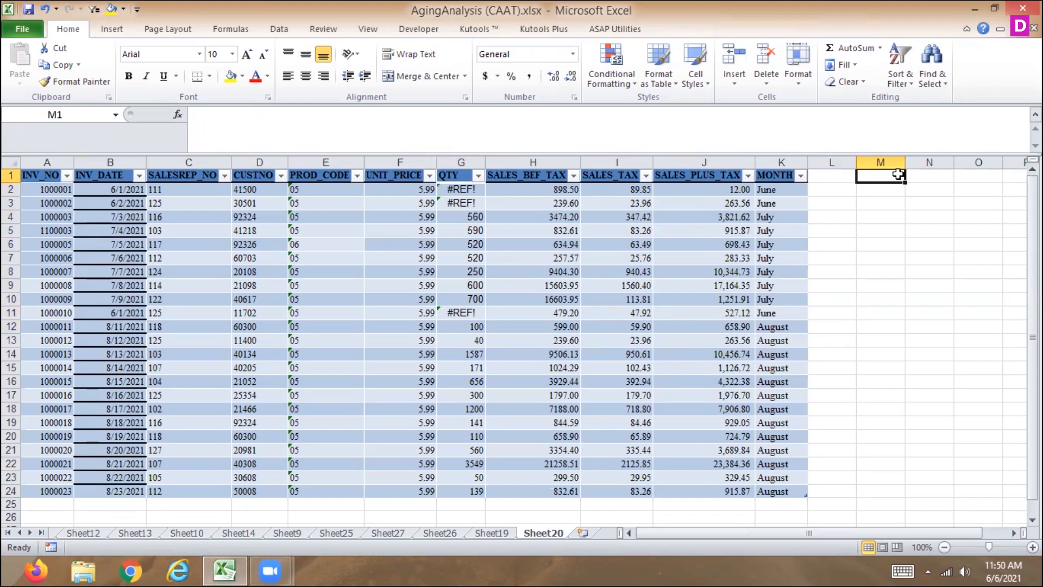
pyautogui.press('Left')
pyautogui.press('Left')
pyautogui.press('Left')
pyautogui.press('Left')
pyautogui.press('Left')
pyautogui.press('Left')
pyautogui.press('Down')
pyautogui.write('1')
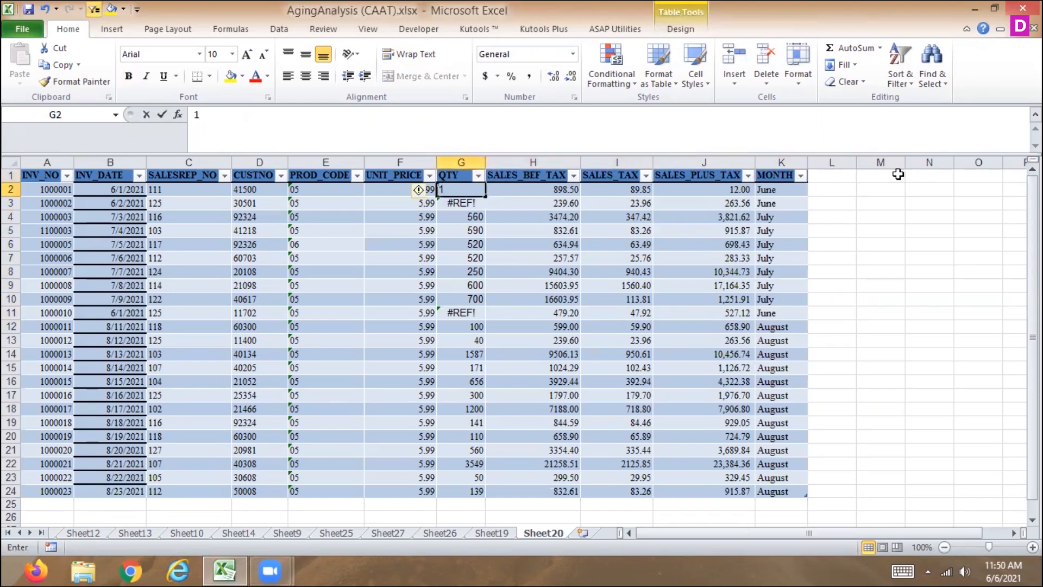
pyautogui.write('20')
pyautogui.press('Return')
pyautogui.write('150')
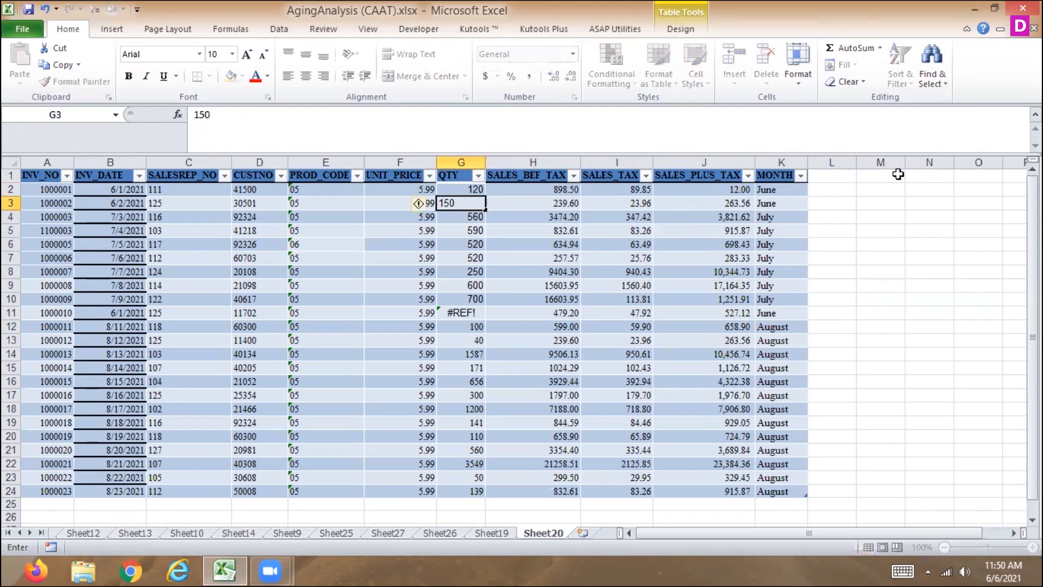
pyautogui.press('Return')
# Set the QTY of the third record, in G4, to 180
pyautogui.write('0')
pyautogui.press('Return')
pyautogui.press('Return')
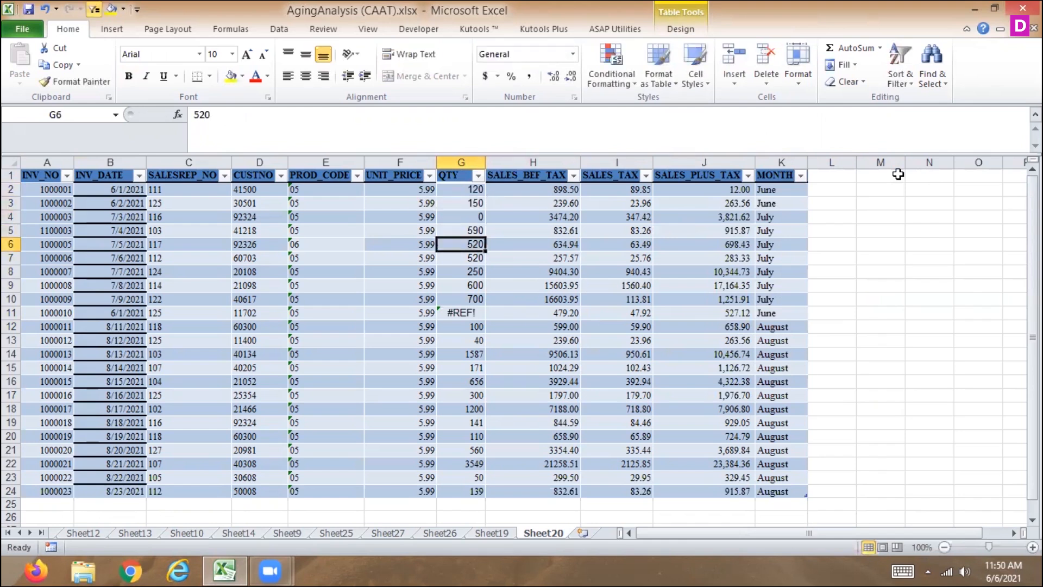
pyautogui.press('Up')
pyautogui.press('Up')
pyautogui.write('180')
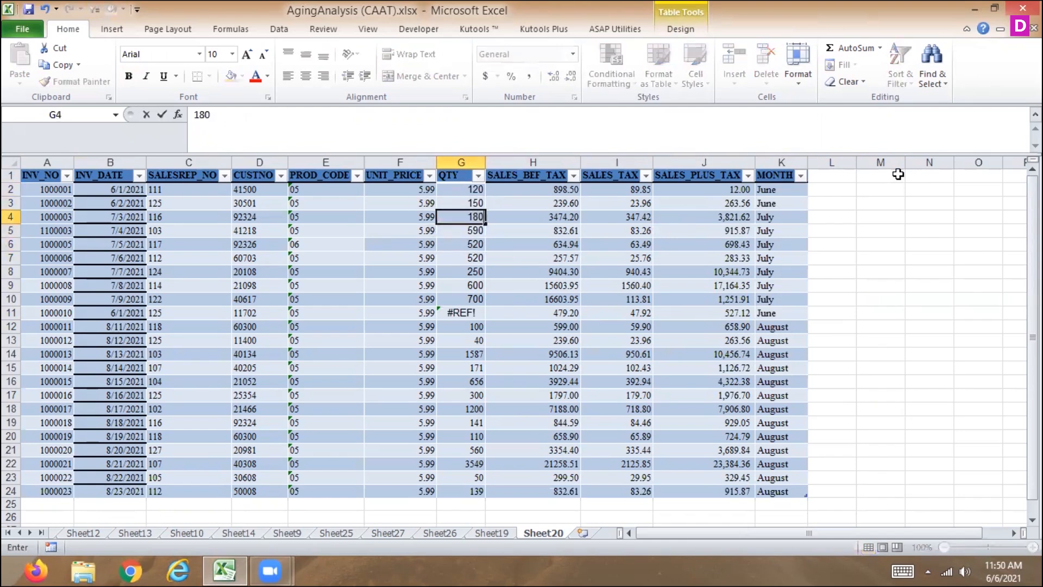
pyautogui.press('Return')
pyautogui.press('Return')
pyautogui.press('Return')
pyautogui.press('Return')
pyautogui.press('Return')
pyautogui.press('Return')
pyautogui.press('Return')
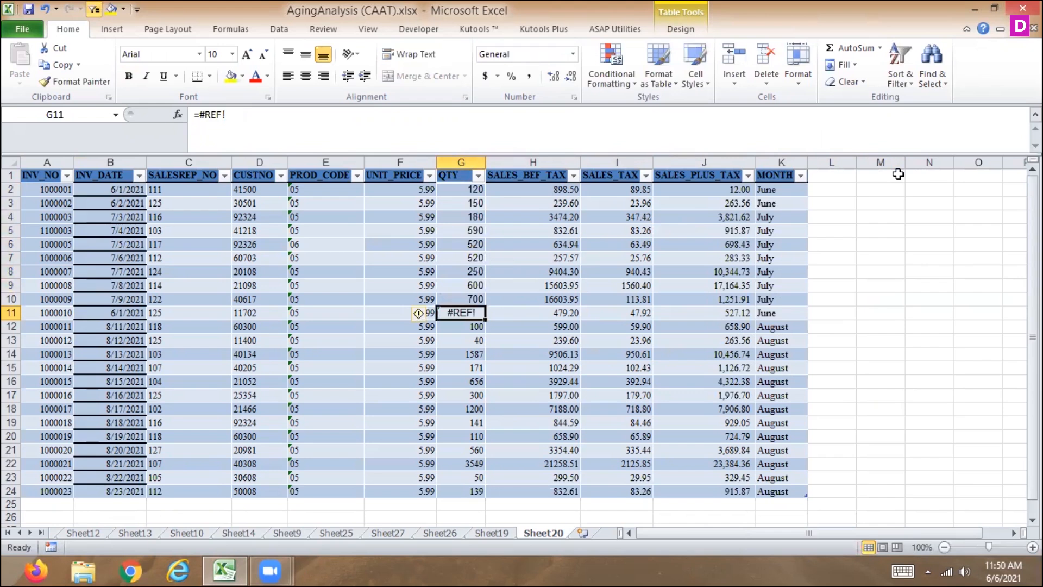
# Replace the remaining broken QTY reference in G11 with 500
pyautogui.write('500')
pyautogui.press('Return')
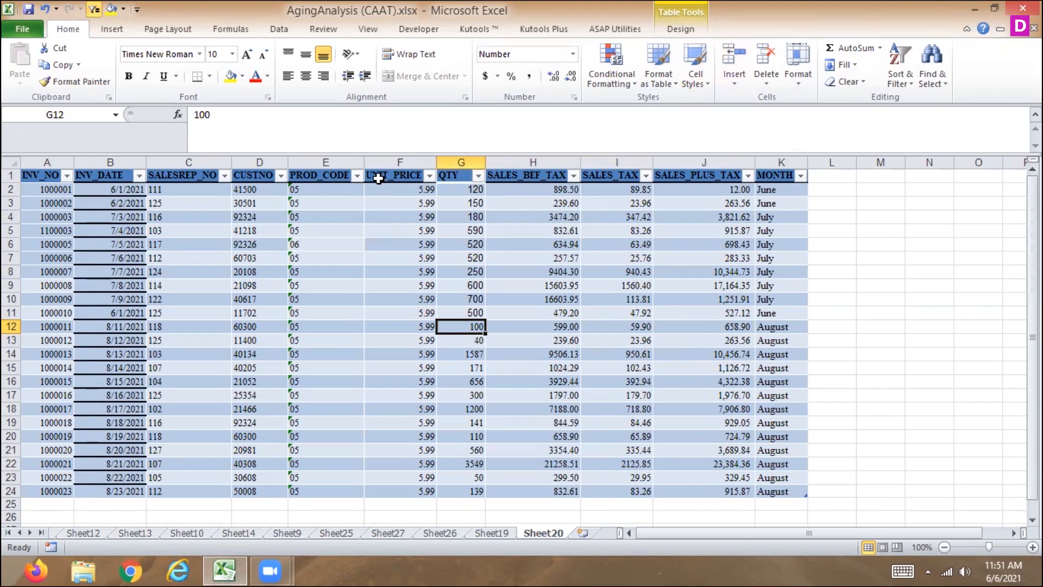
# Filter the table's MONTH column to show only the June records
pyautogui.click(801, 175)
pyautogui.click(648, 316)
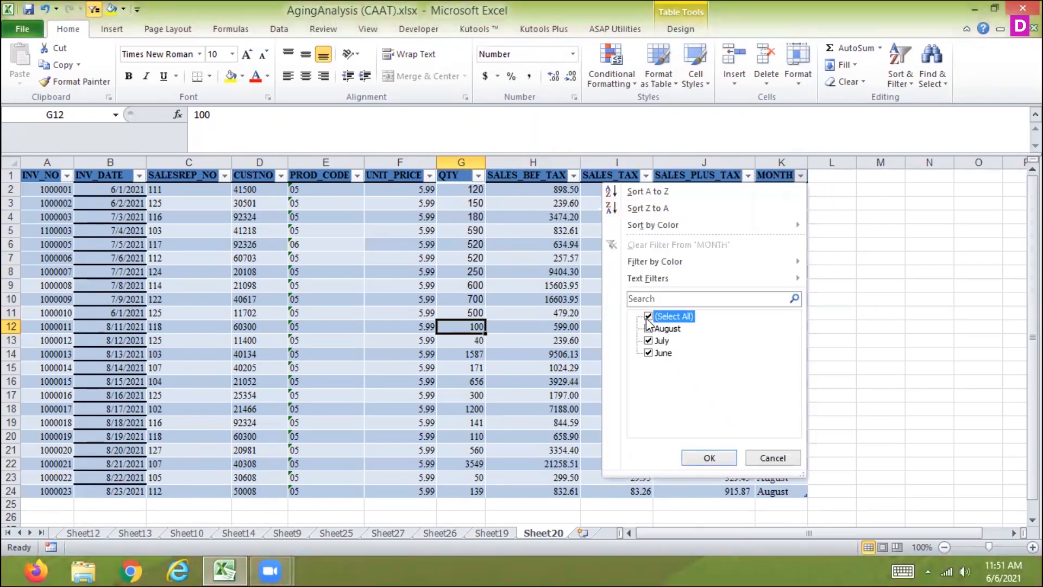
pyautogui.click(648, 352)
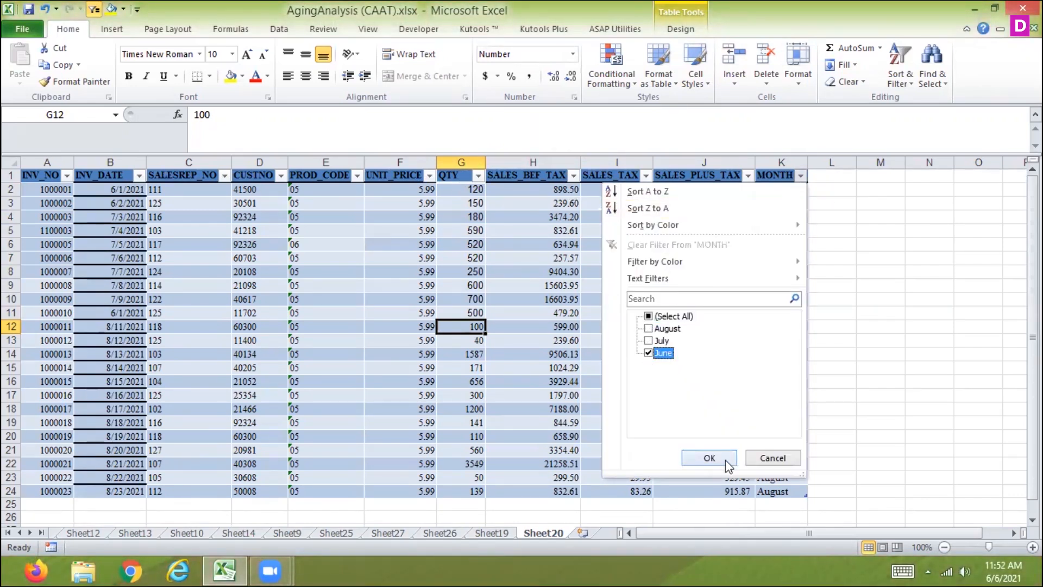
pyautogui.click(723, 458)
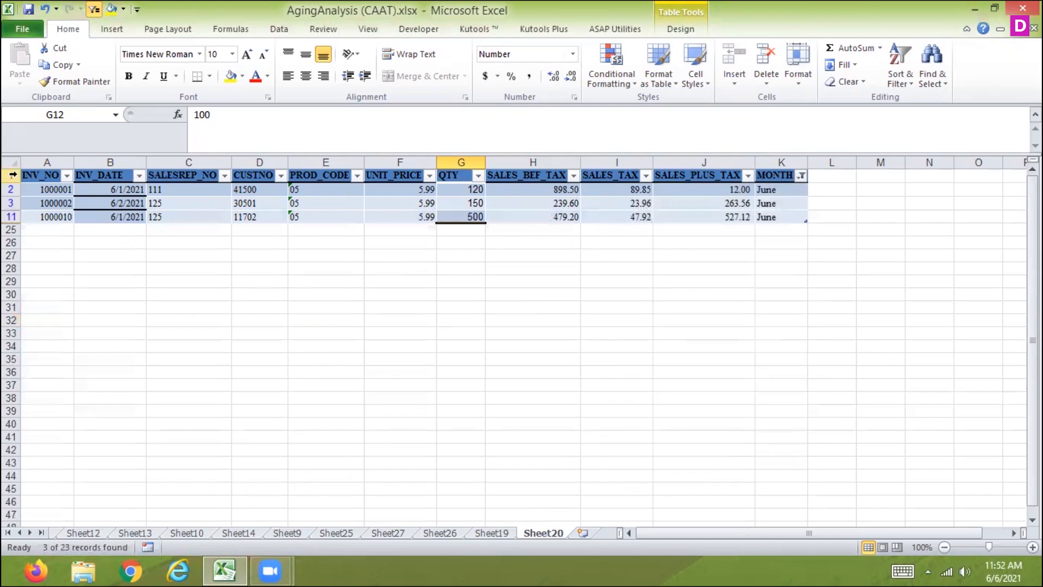
# Insert a blank row above the table's header row and select H1 above SALES_BEF_TAX
pyautogui.click(12, 175)
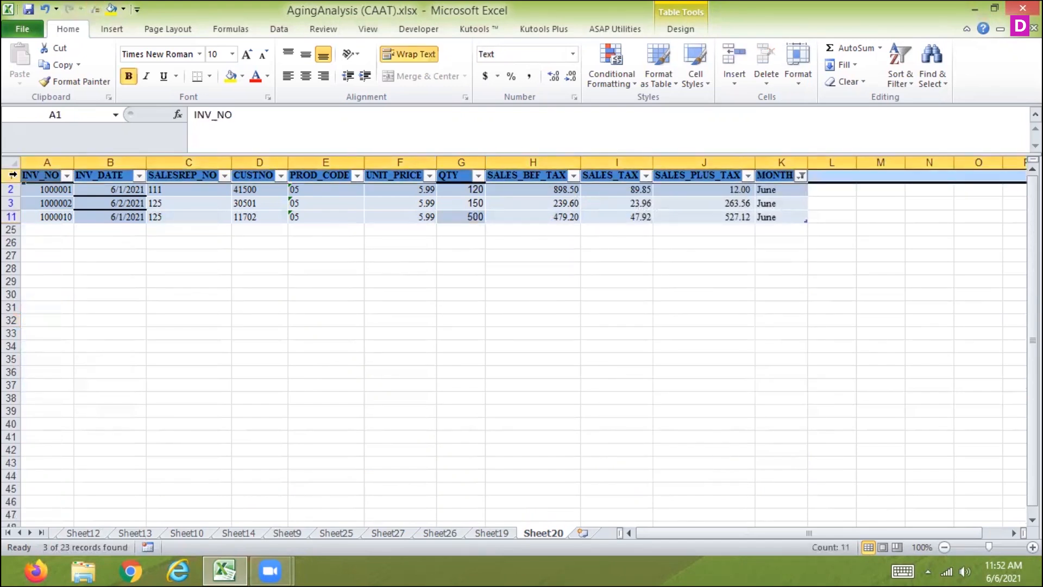
pyautogui.hotkey('ctrl', 'shift', '=')
pyautogui.press('Right')
pyautogui.press('Right')
pyautogui.press('Right')
pyautogui.press('Right')
pyautogui.press('Right')
pyautogui.press('Right')
pyautogui.press('Right')
pyautogui.press('Right')
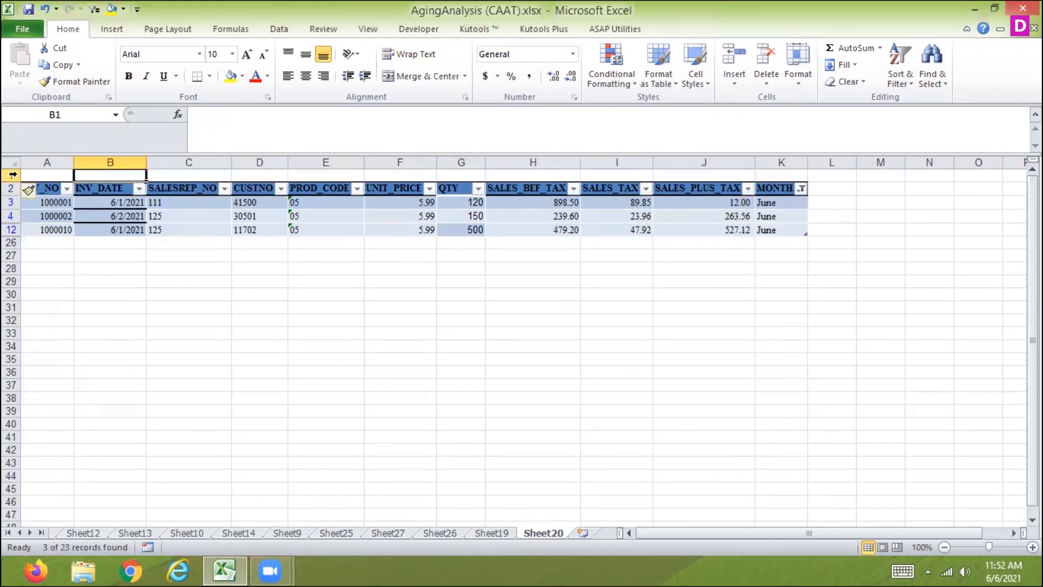
pyautogui.press('Right')
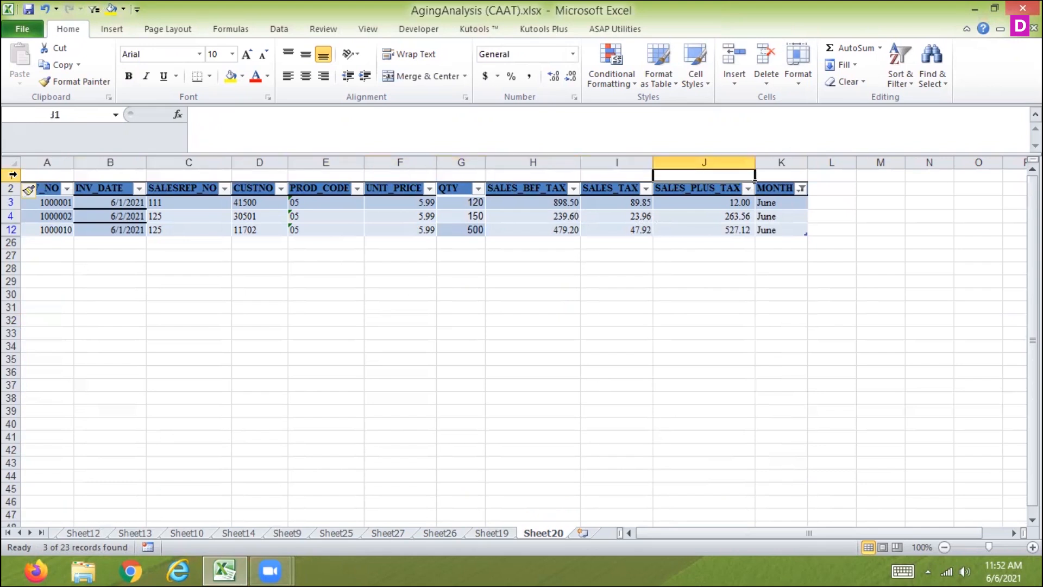
pyautogui.press('Left')
pyautogui.press('Left')
pyautogui.write('=sum(')
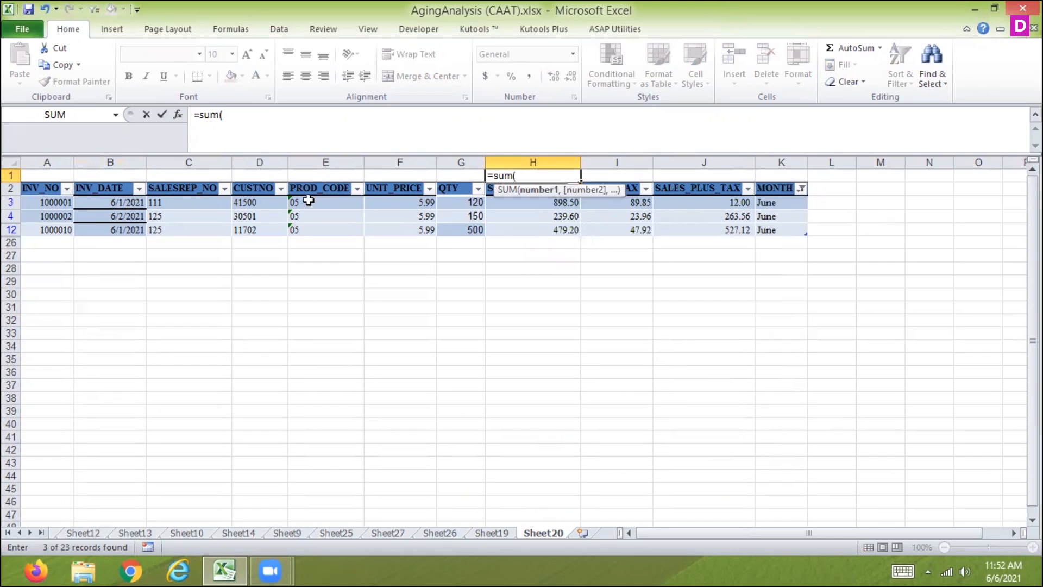
pyautogui.click(801, 189)
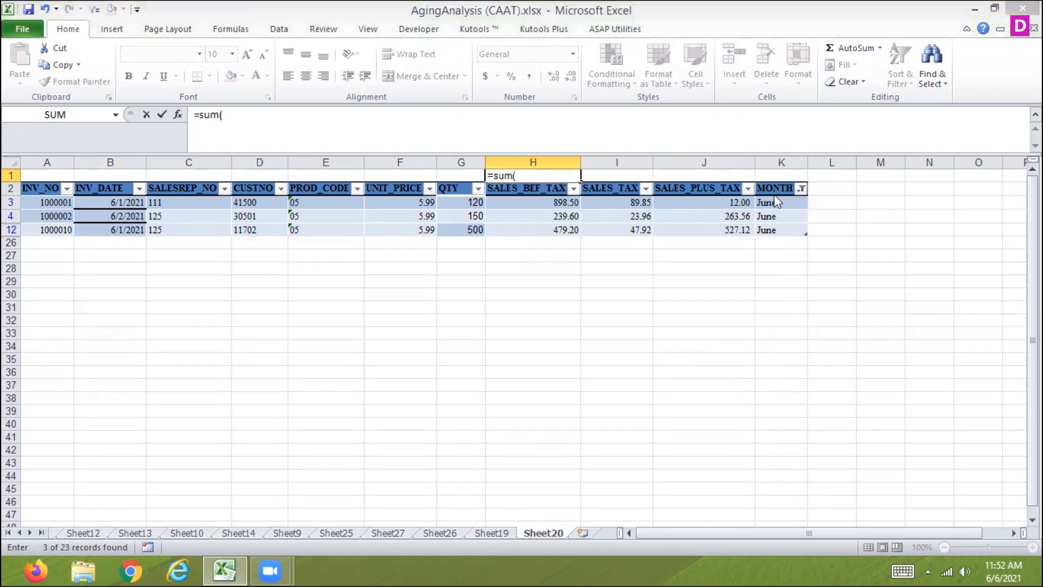
pyautogui.click(523, 325)
pyautogui.press('Escape')
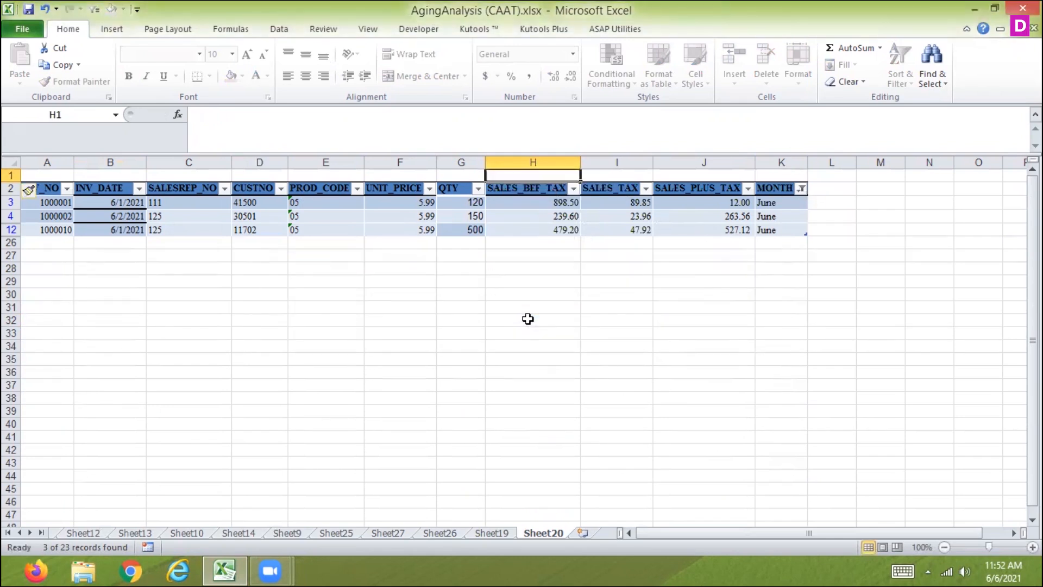
# Reset the MONTH filter so that August, July and June are all included
pyautogui.click(801, 188)
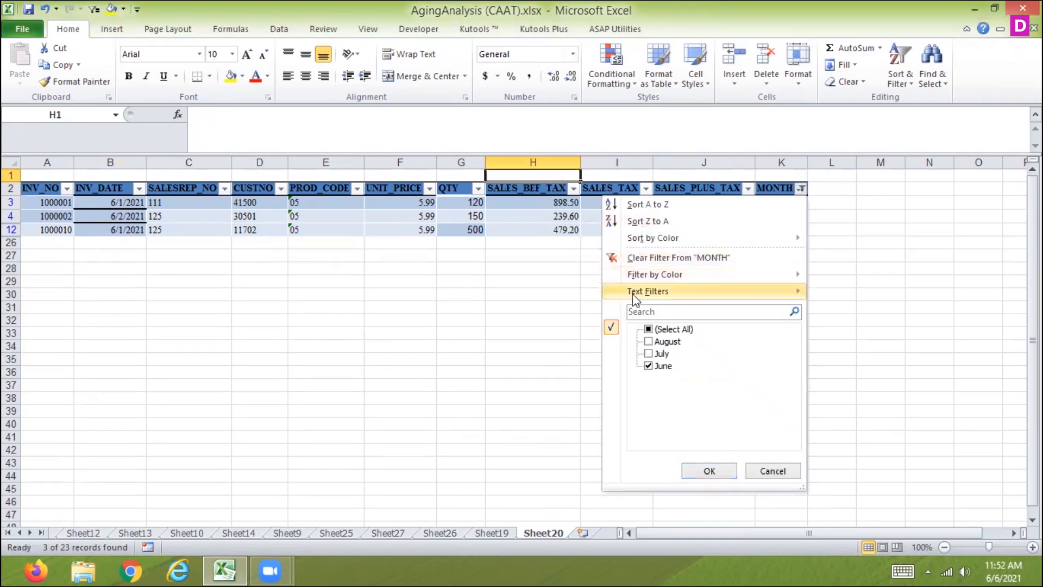
pyautogui.click(648, 330)
pyautogui.click(708, 470)
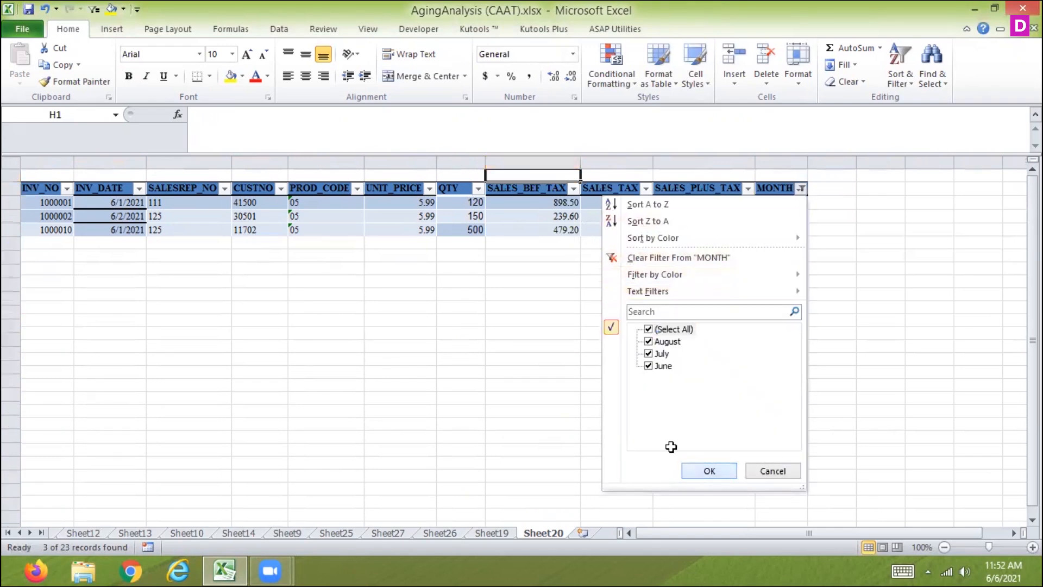
# Total the SALES_BEF_TAX column with a SUM formula in H1 and fill it across to I1 and J1
pyautogui.write('=sum(')
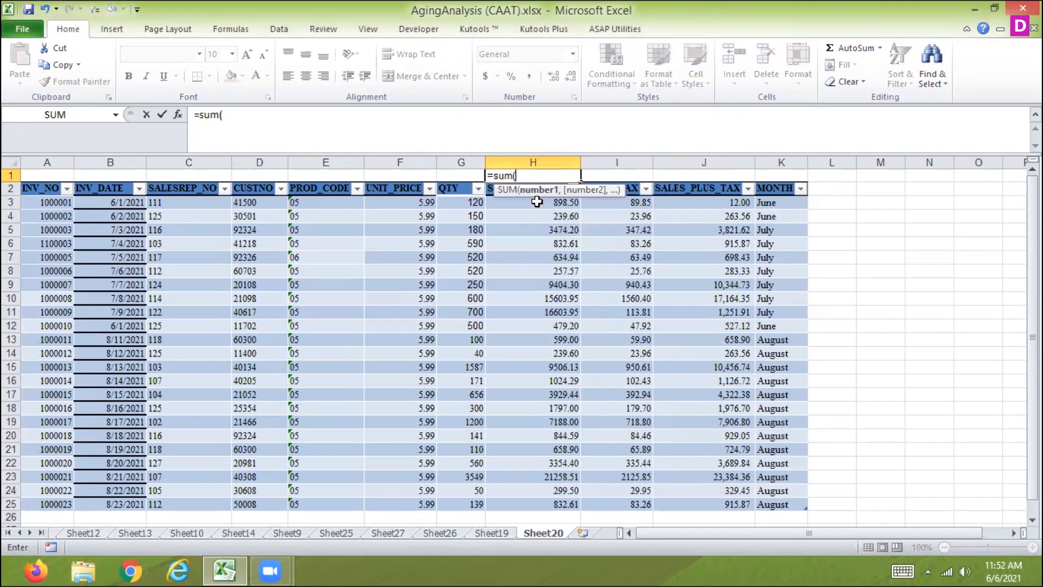
pyautogui.click(537, 203)
pyautogui.hotkey('ctrl', 'shift', 'Down')
pyautogui.press('Return')
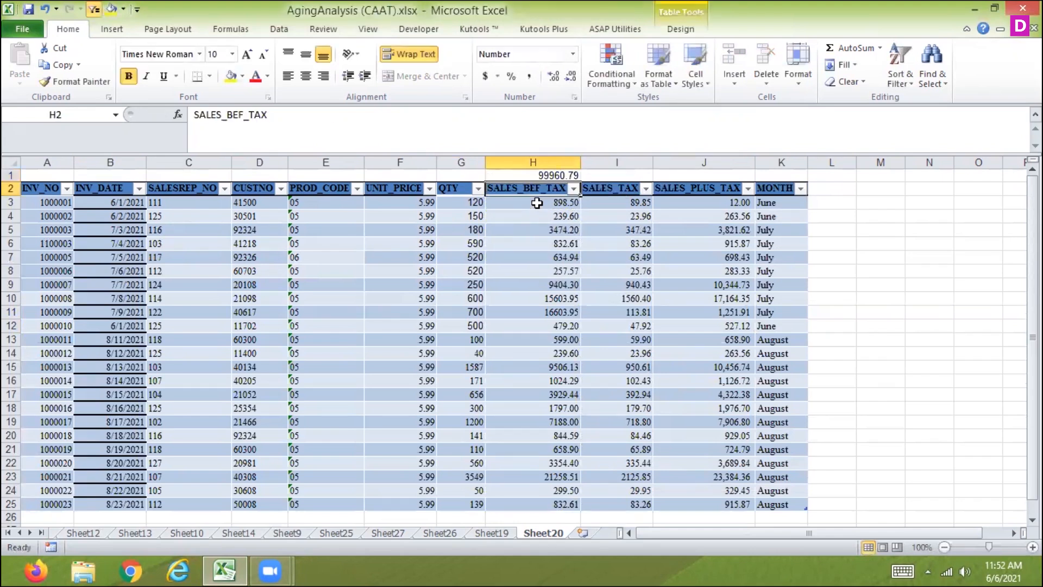
pyautogui.press('Up')
pyautogui.moveTo(577, 175); pyautogui.dragTo(718, 175)
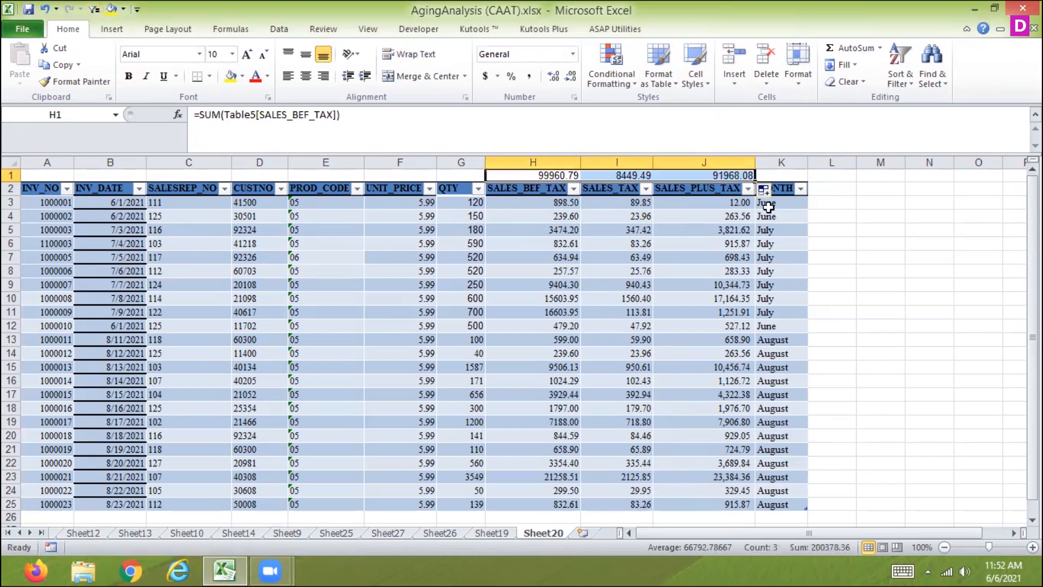
# Filter MONTH to June only to test the SUM totals against the filtered rows
pyautogui.click(801, 188)
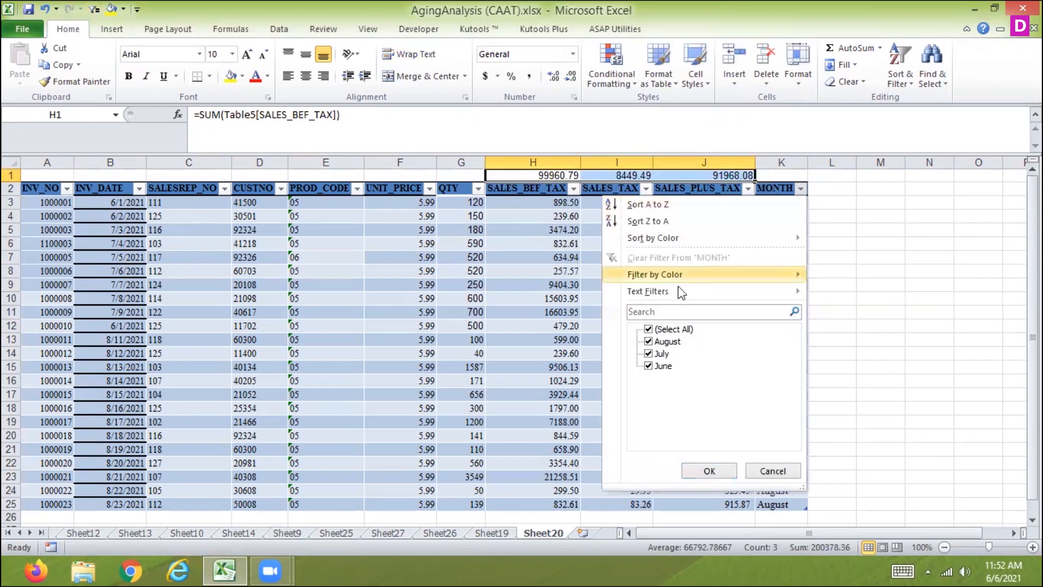
pyautogui.click(648, 329)
pyautogui.click(649, 366)
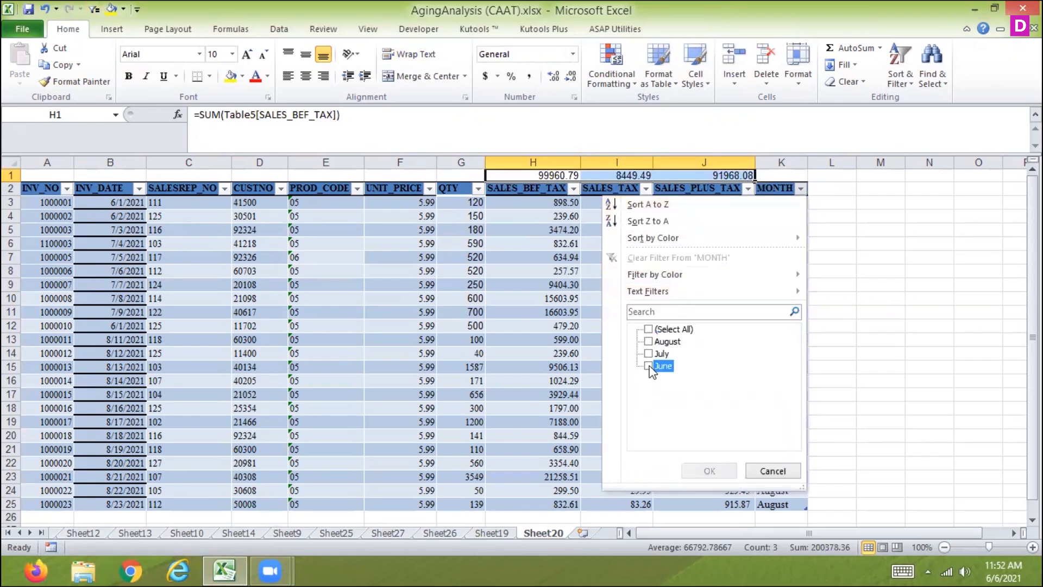
pyautogui.click(698, 470)
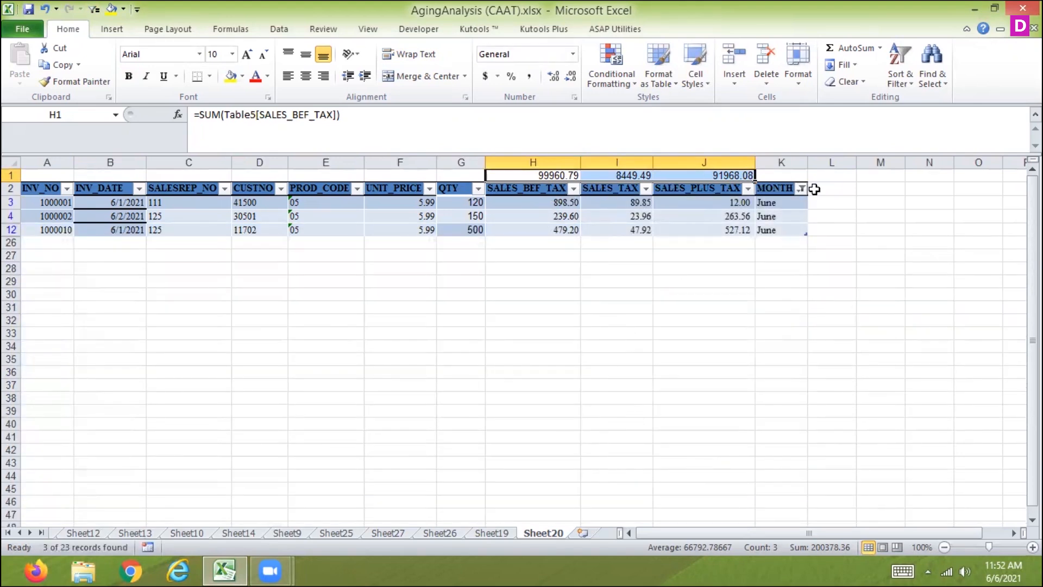
# Select all months again in the MONTH filter to show every record
pyautogui.click(801, 188)
pyautogui.click(648, 329)
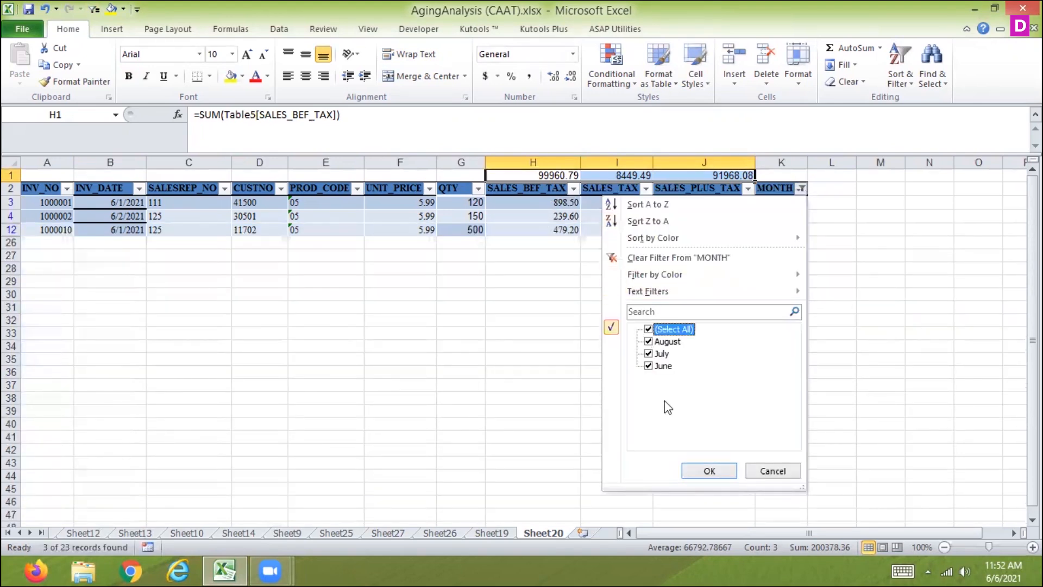
pyautogui.click(701, 472)
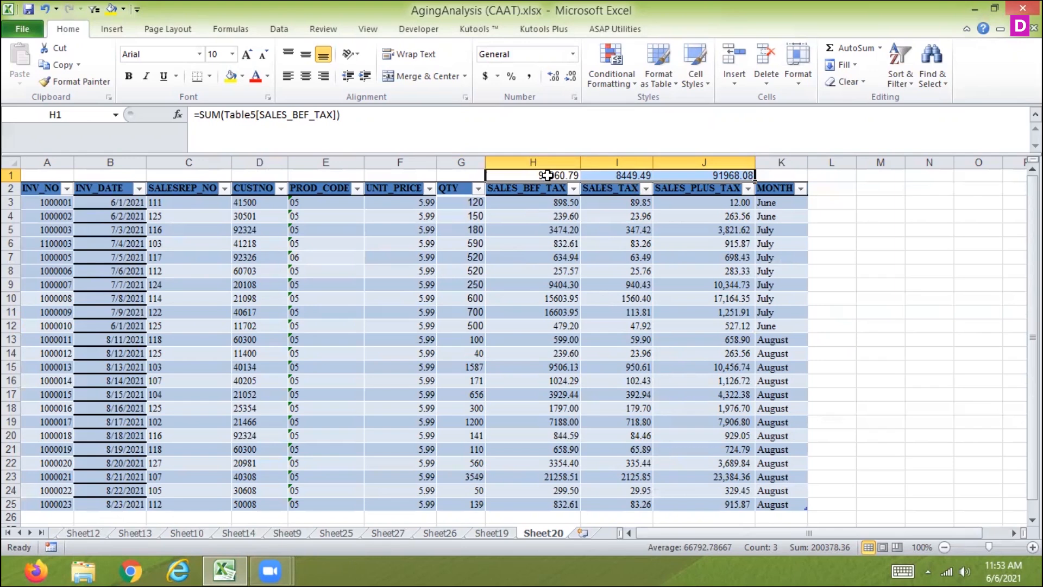
# Clear the SUM totals from H1:J1 and enter a SUBTOTAL formula with function 9 (SUM) over SALES_BEF_TAX in H1
pyautogui.press('Delete')
pyautogui.click(547, 175)
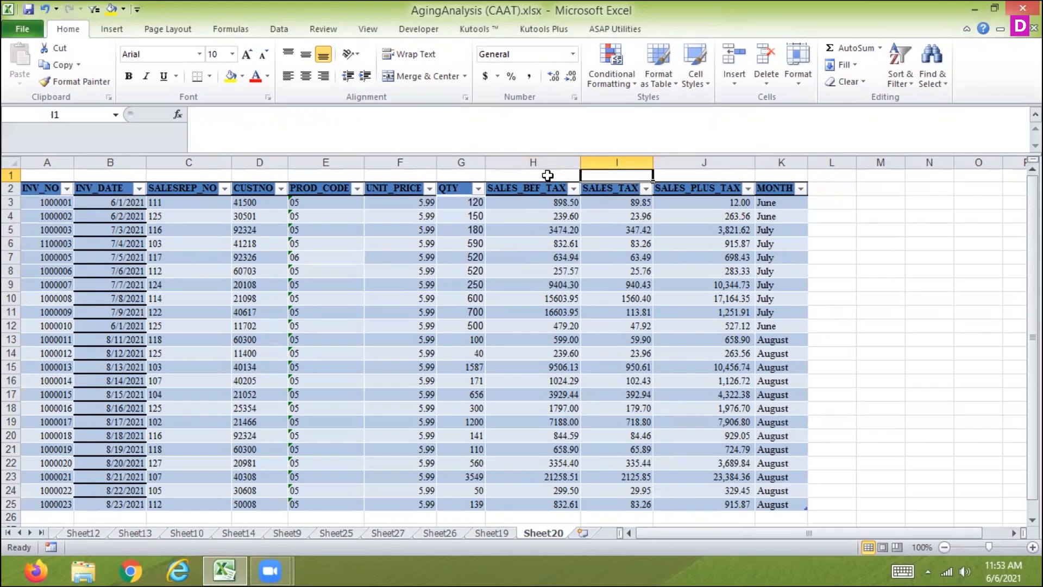
pyautogui.write('=su')
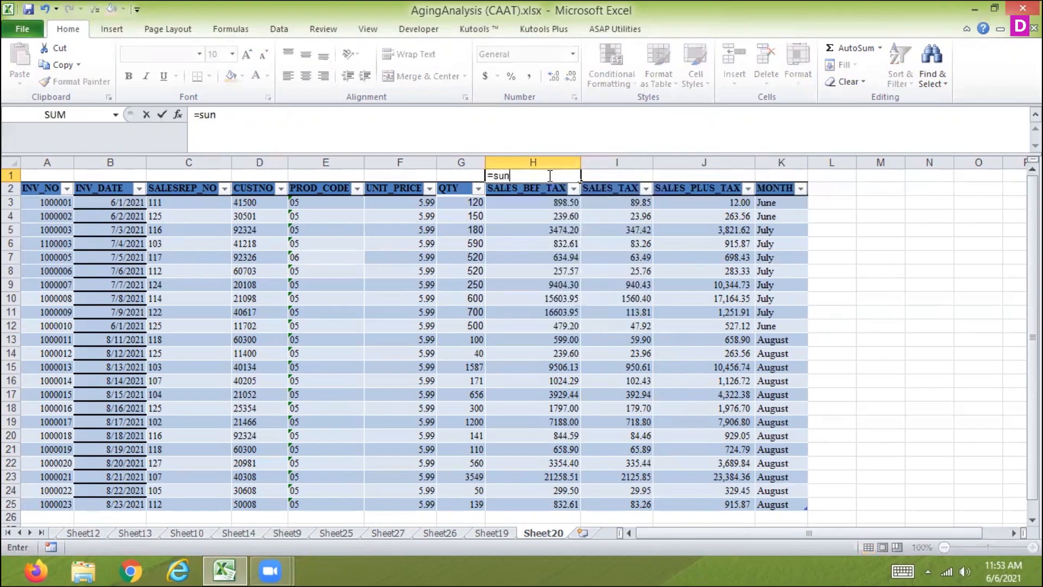
pyautogui.write('b')
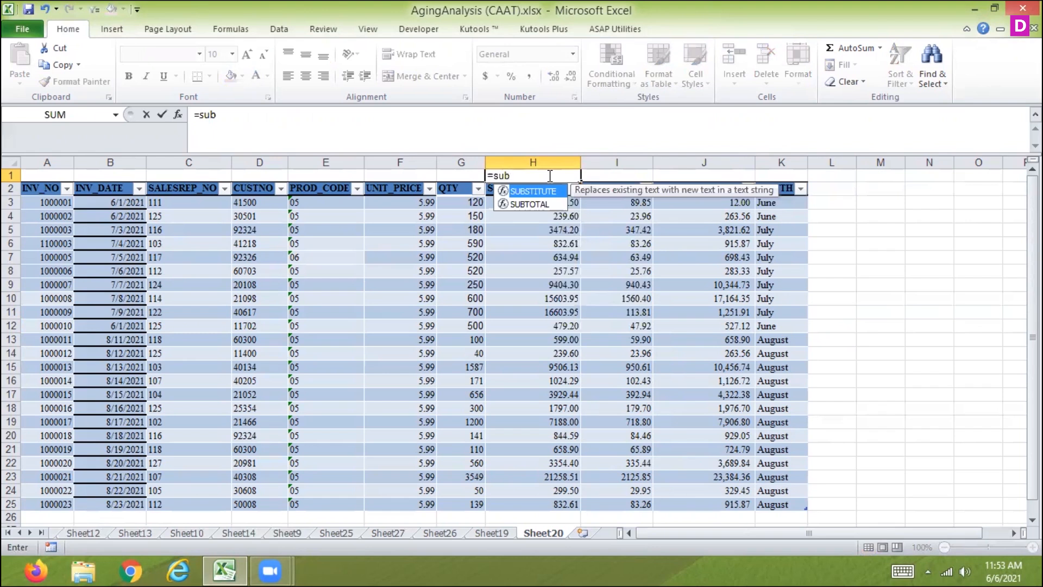
pyautogui.click(544, 205)
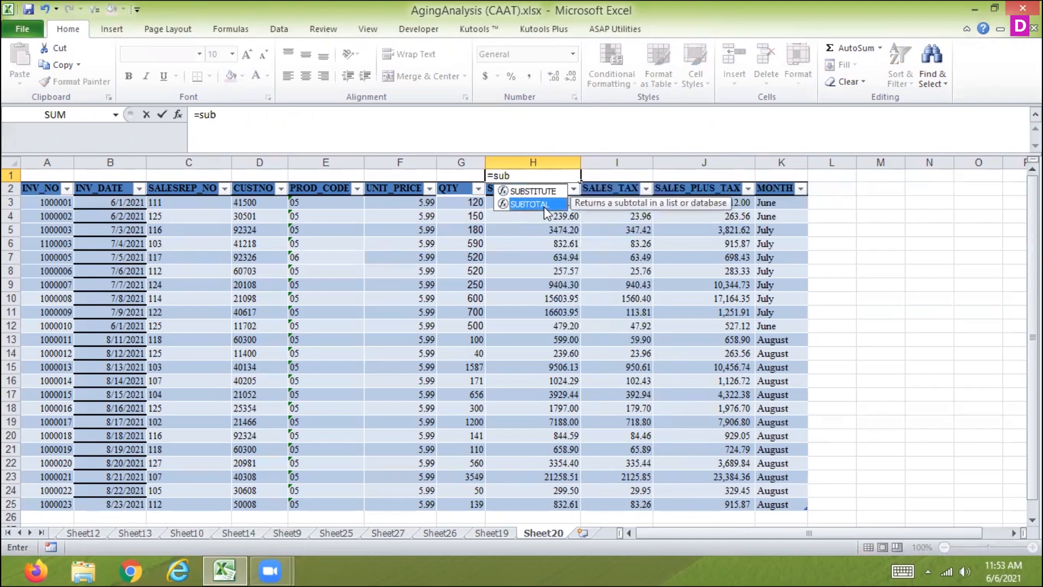
pyautogui.doubleClick(523, 202)
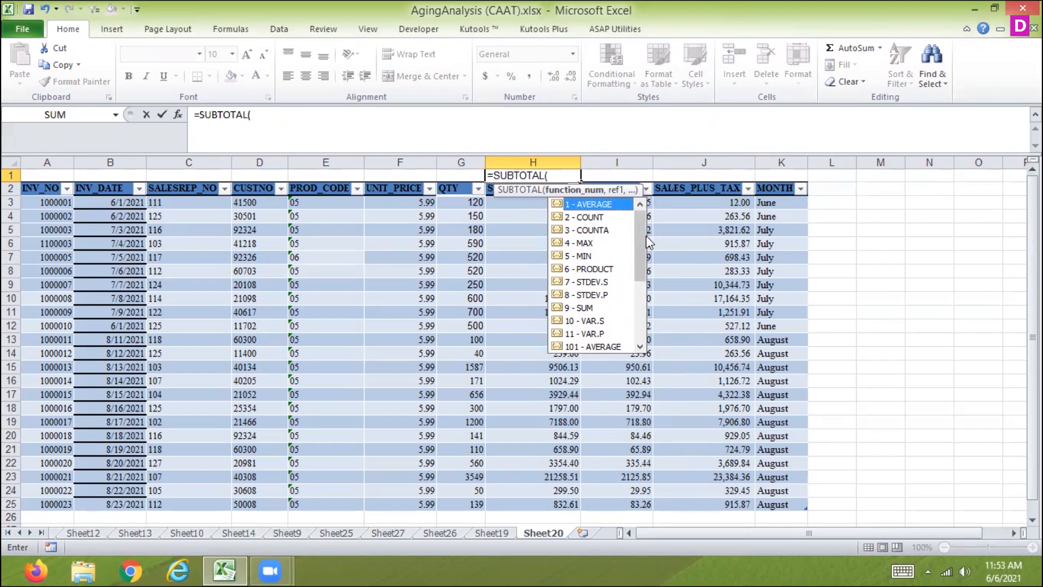
pyautogui.moveTo(645, 236)
pyautogui.mouseDown()
pyautogui.moveTo(634, 307)
pyautogui.moveTo(638, 216)
pyautogui.mouseUp()
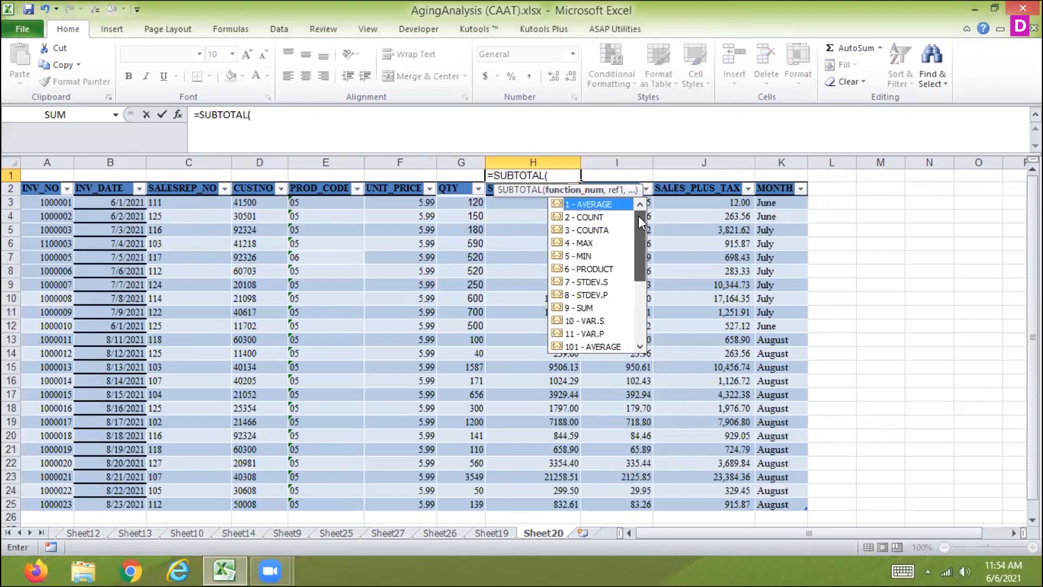
pyautogui.doubleClick(568, 308)
pyautogui.write(',')
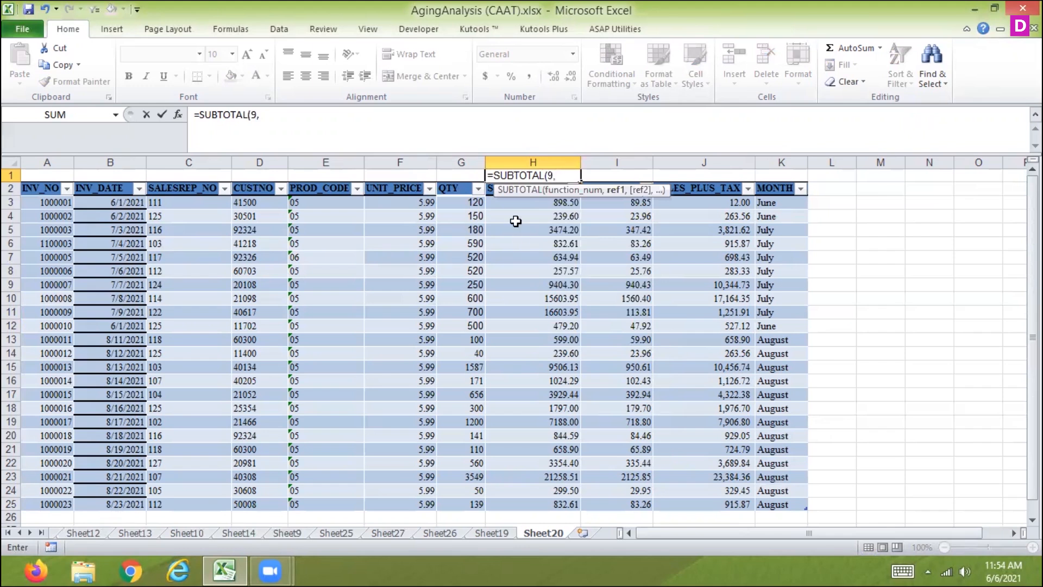
pyautogui.click(527, 205)
pyautogui.hotkey('ctrl', 'shift', 'Down')
pyautogui.press('Return')
pyautogui.press('Up')
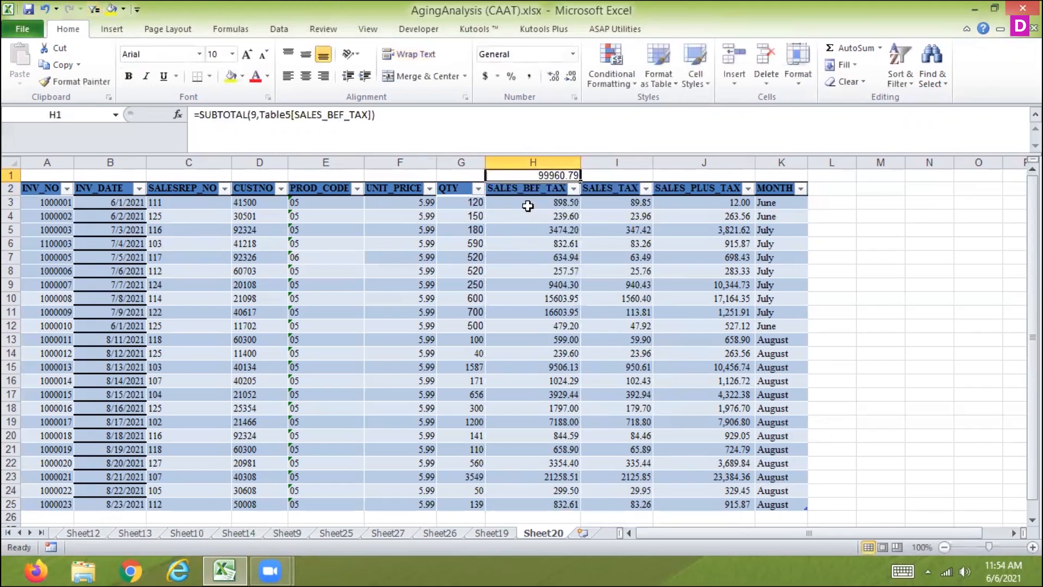
# Fill the SUBTOTAL formula from H1 across to I1 and J1
pyautogui.press('Down')
pyautogui.press('Right')
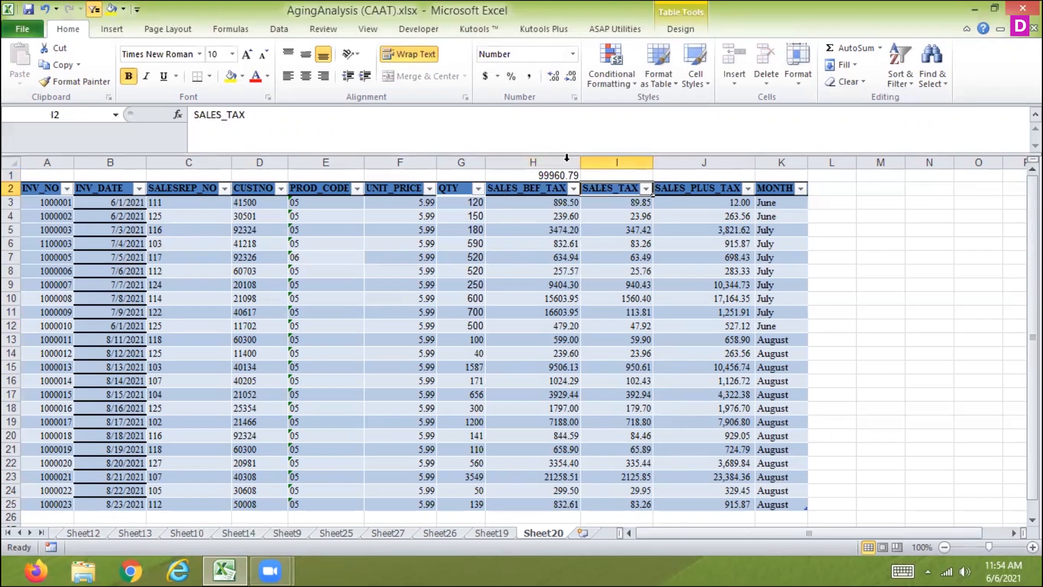
pyautogui.click(547, 174)
pyautogui.moveTo(580, 180); pyautogui.dragTo(720, 175)
pyautogui.click(628, 201)
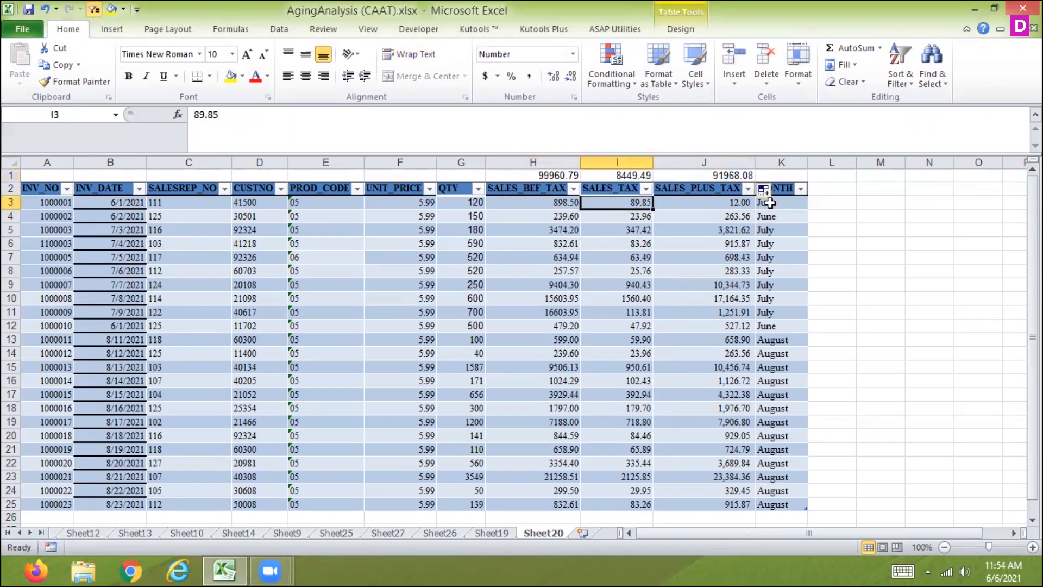
# Filter MONTH to June only to test the function 9 SUBTOTAL formulas
pyautogui.click(801, 189)
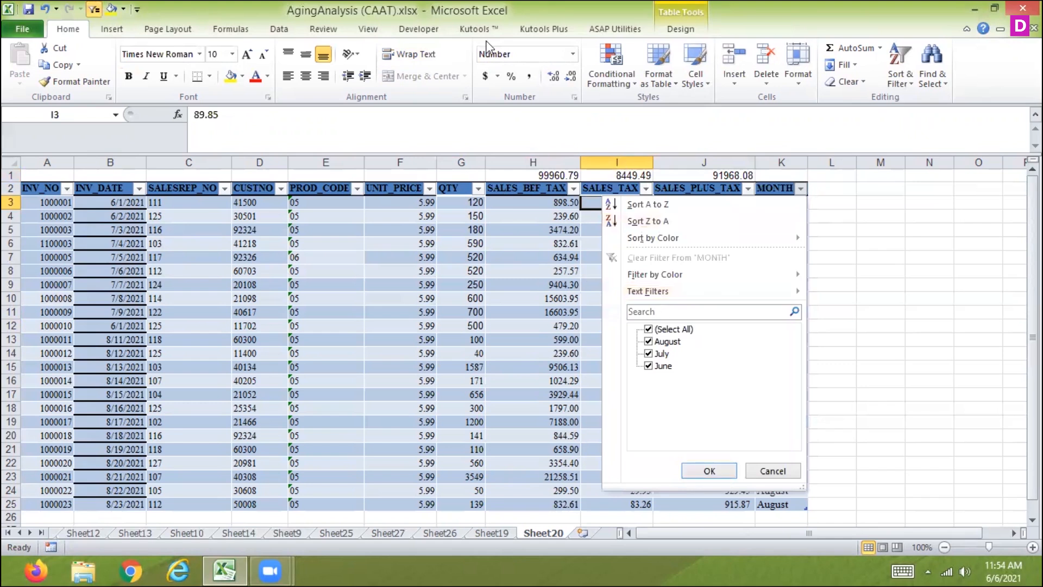
pyautogui.click(648, 329)
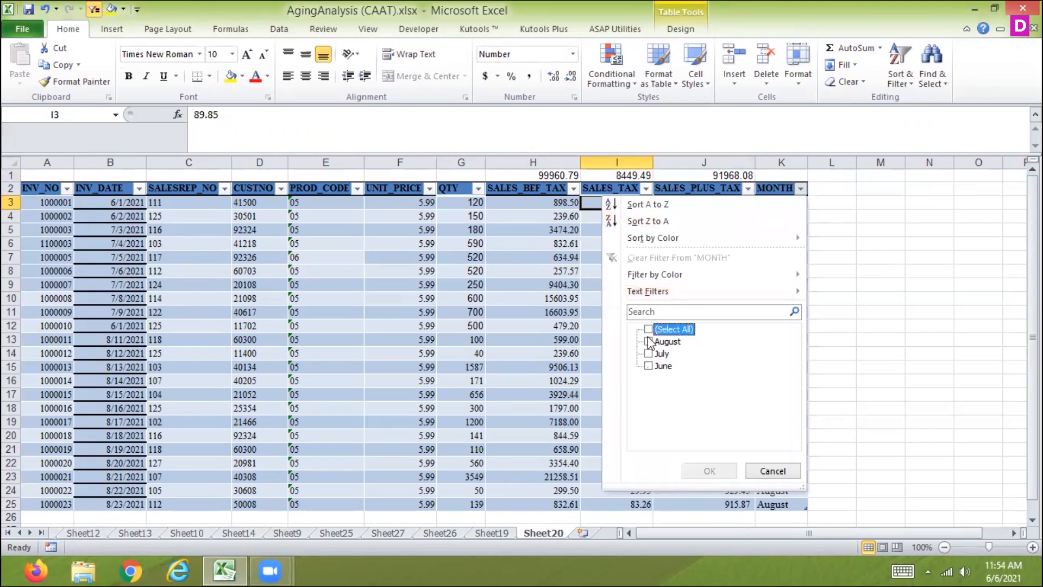
pyautogui.click(648, 366)
pyautogui.click(709, 471)
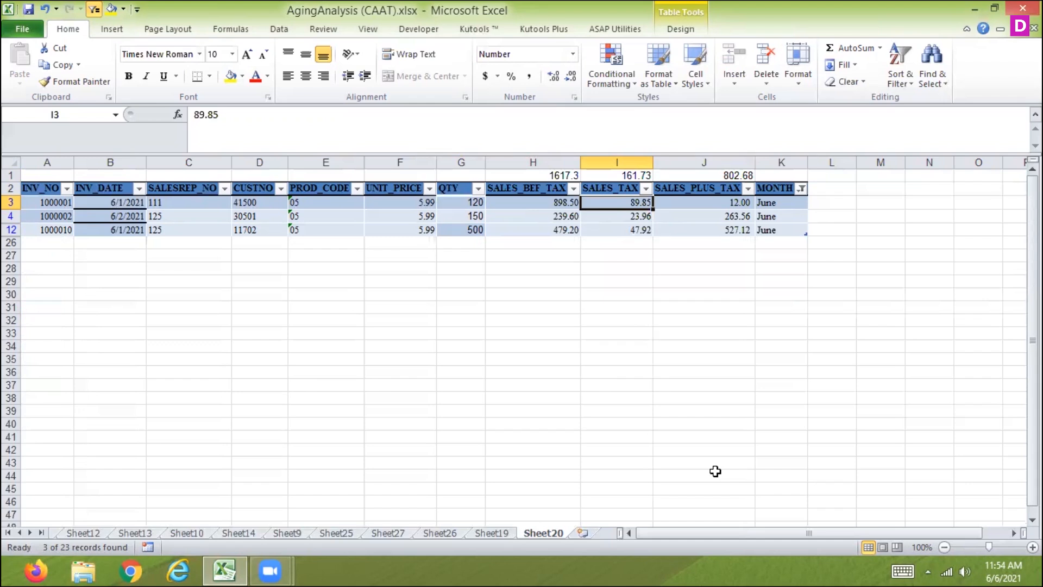
pyautogui.press('Up')
pyautogui.press('Up')
pyautogui.press('Left')
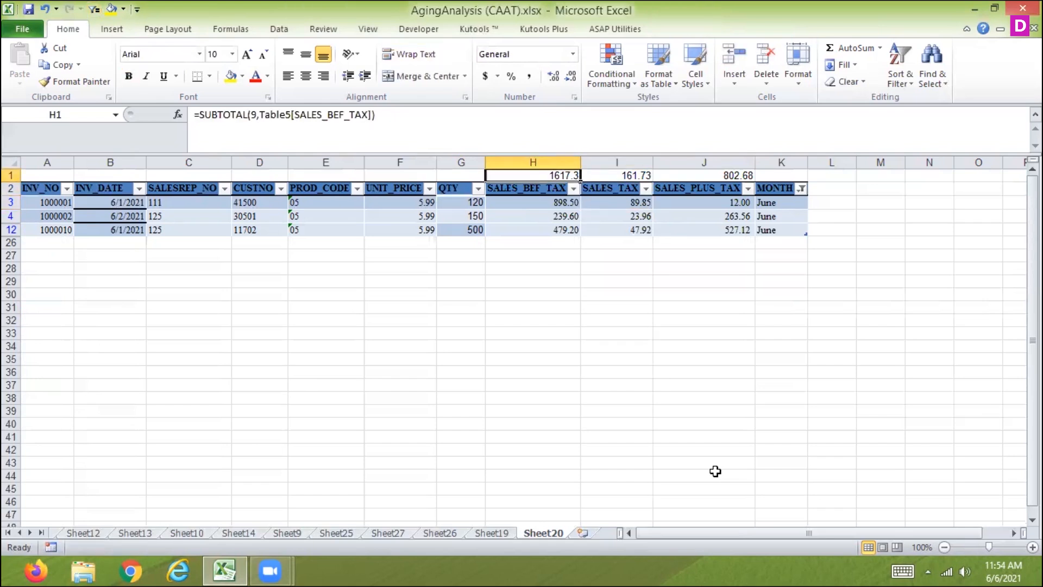
pyautogui.write('=sub')
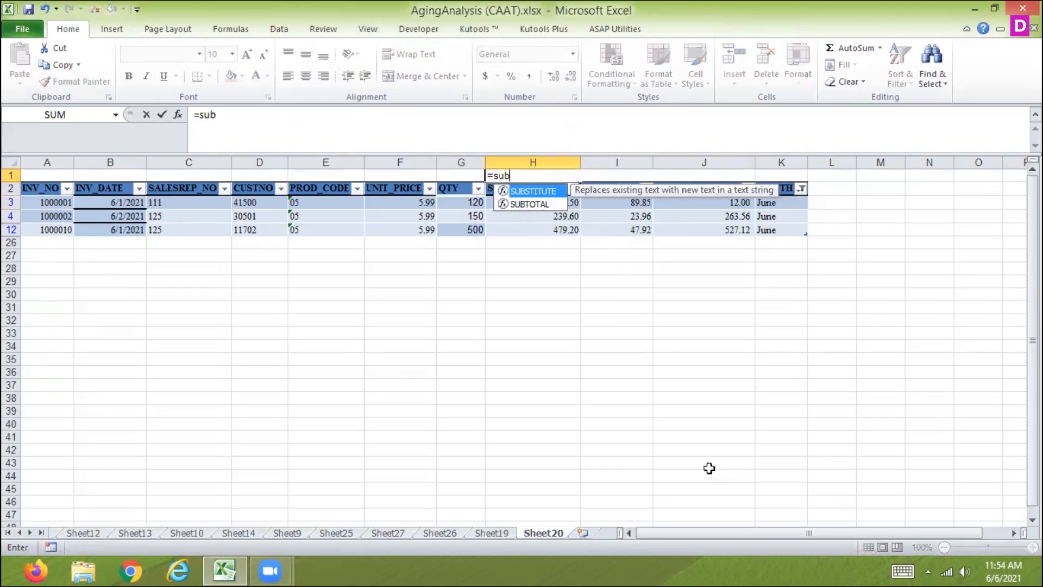
pyautogui.doubleClick(546, 203)
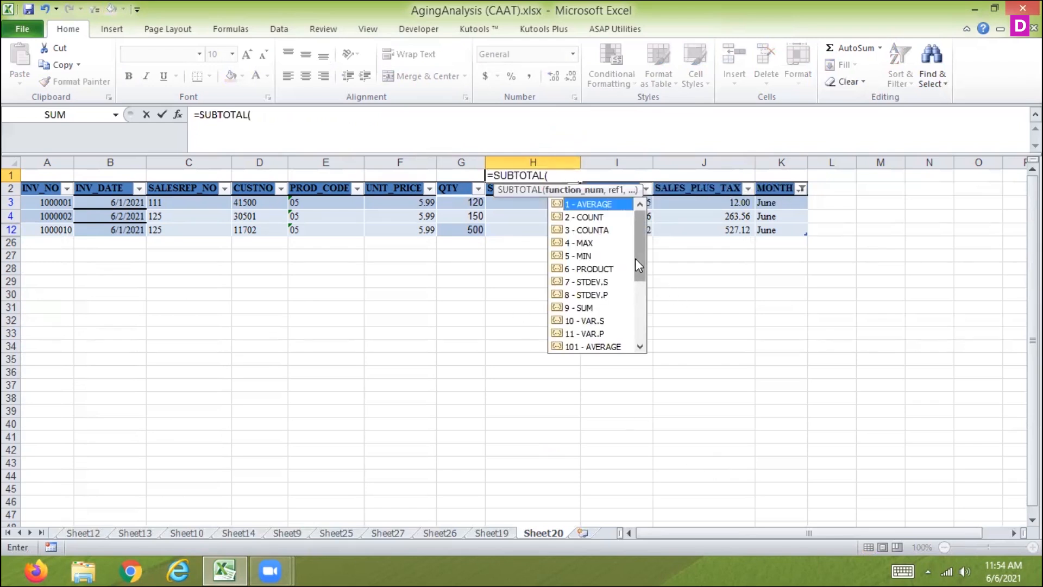
pyautogui.moveTo(638, 265); pyautogui.dragTo(629, 310)
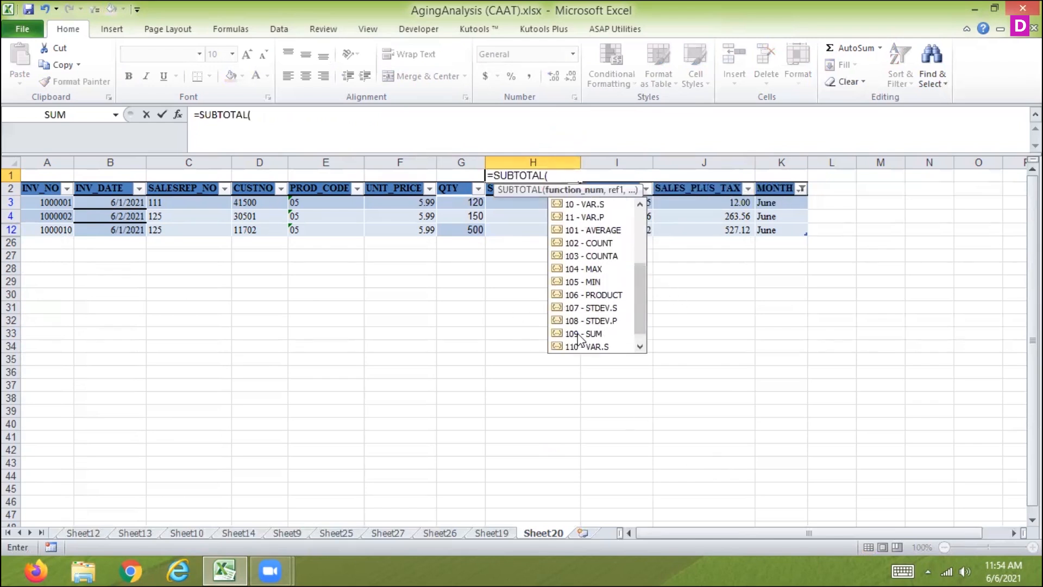
pyautogui.doubleClick(578, 333)
pyautogui.write(',Table5[SALES_BEF_TAX')
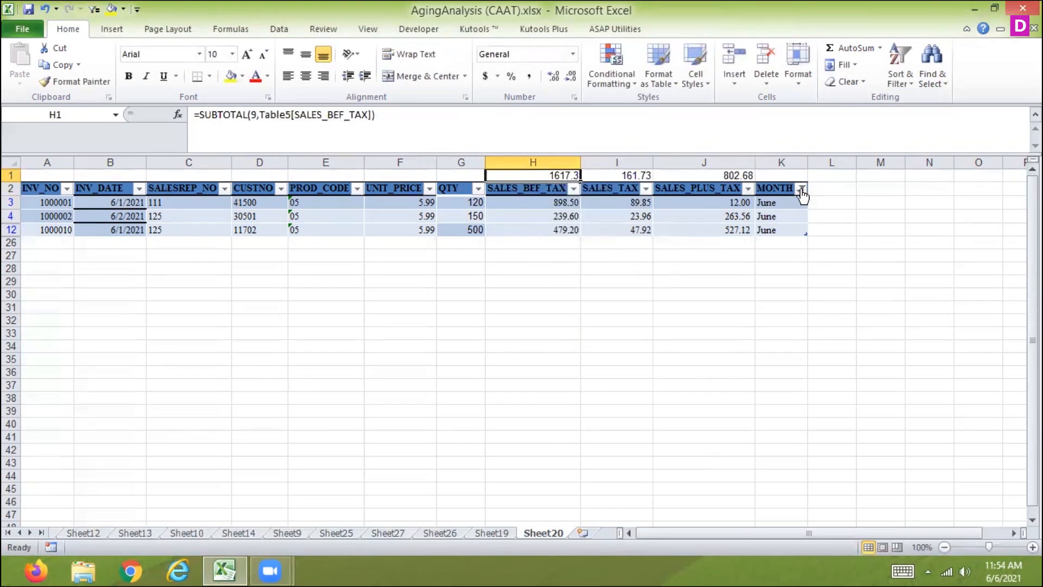
# Include every month again in the MONTH filter
pyautogui.click(801, 188)
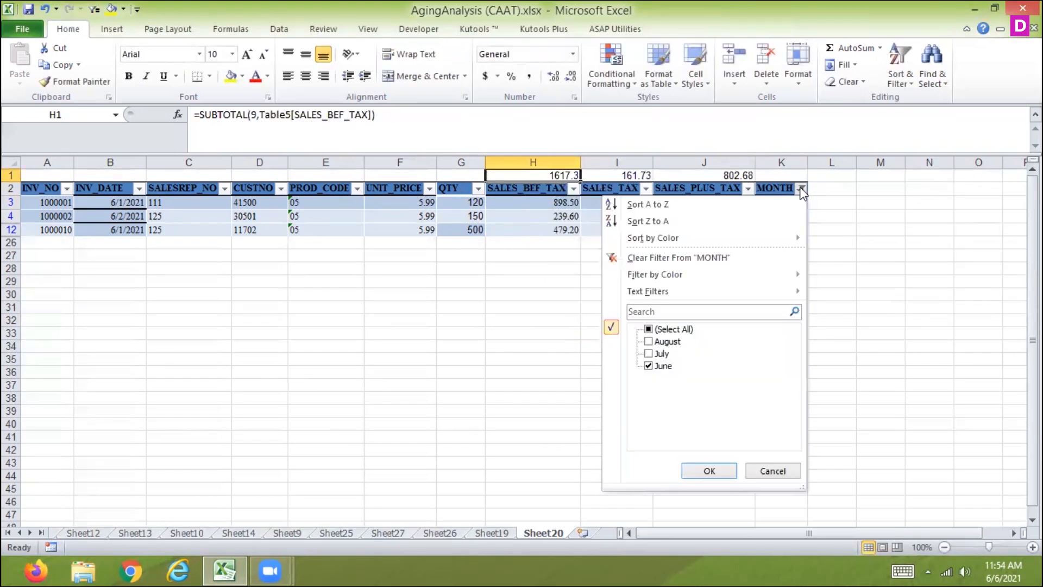
pyautogui.click(649, 329)
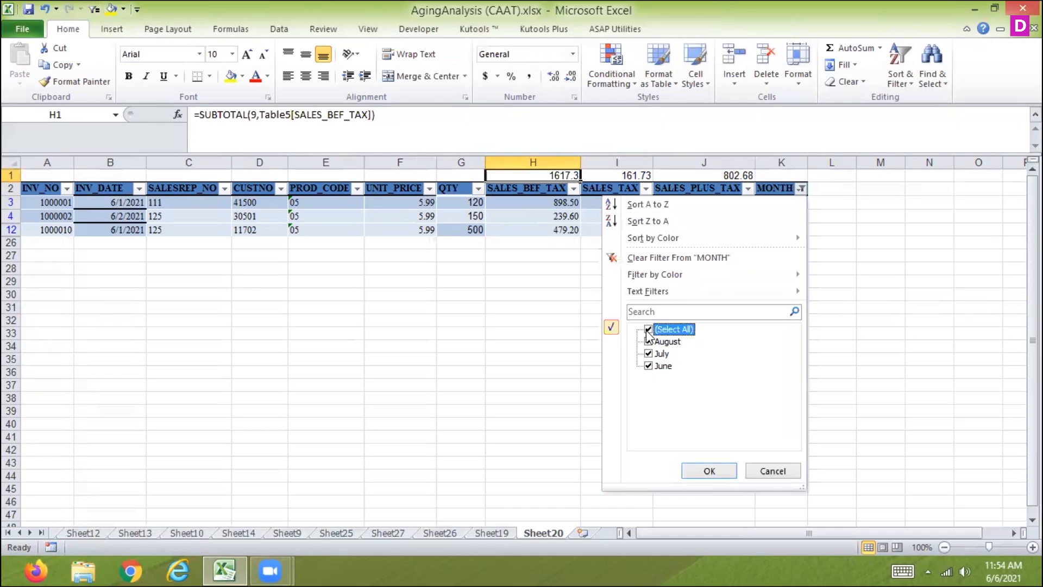
pyautogui.click(701, 472)
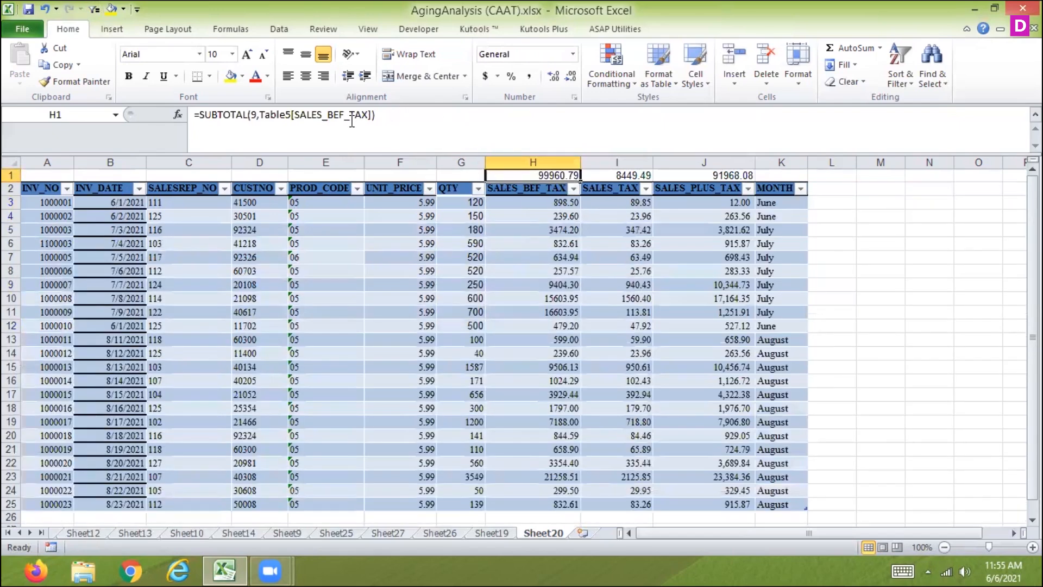
# Change the H1 formula to SUBTOTAL with function 109 over the SALES_BEF_TAX column and fill it across to I1 and J1
pyautogui.moveTo(381, 117); pyautogui.dragTo(252, 116)
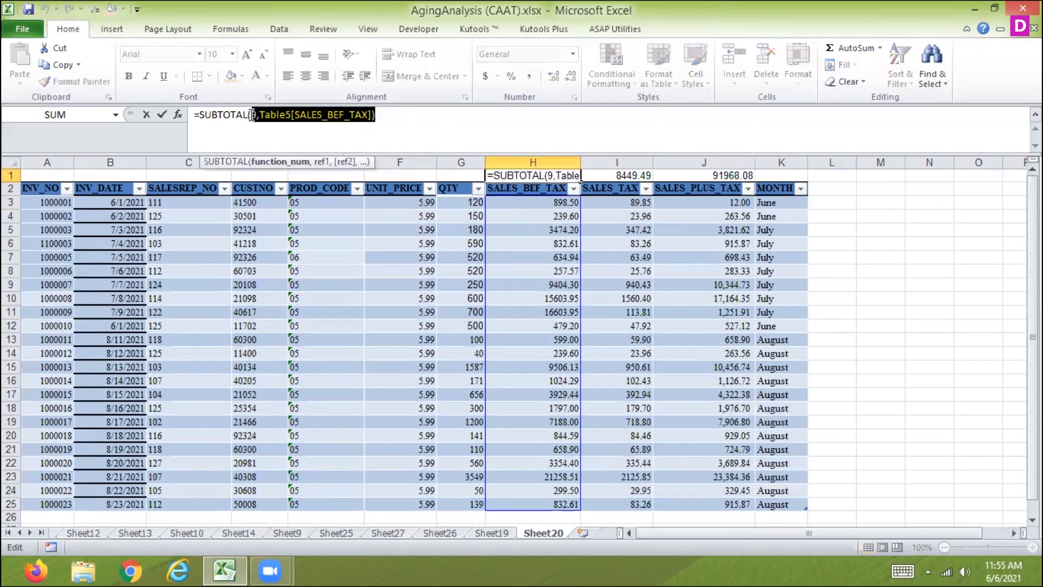
pyautogui.press('BackSpace')
pyautogui.write('109')
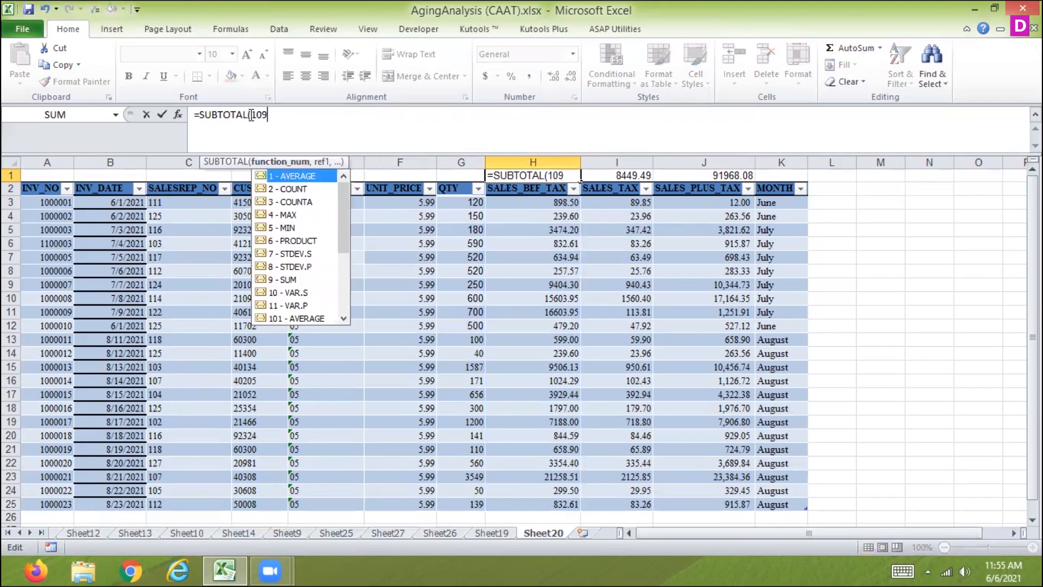
pyautogui.write(',')
pyautogui.click(512, 201)
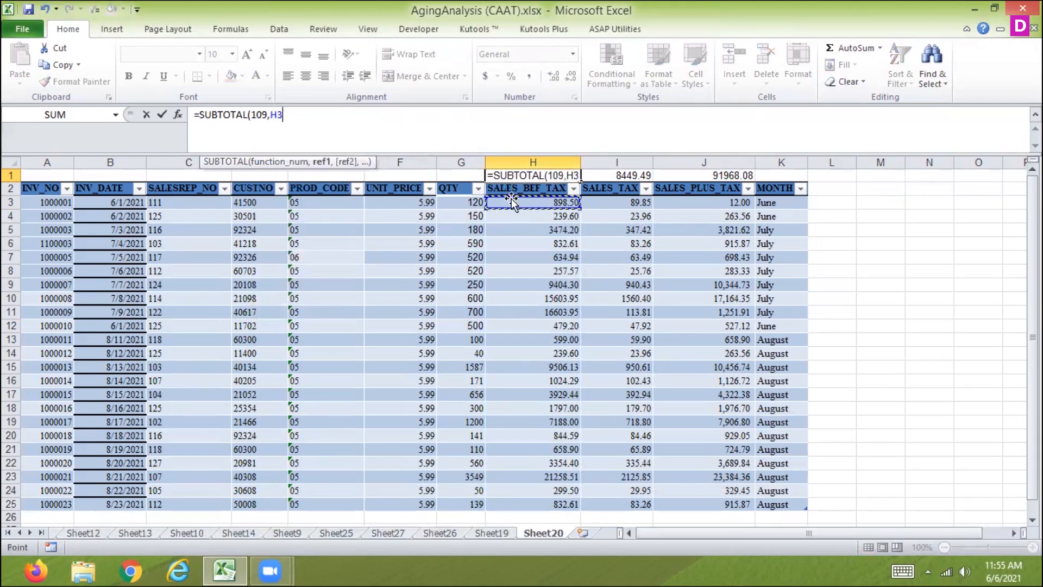
pyautogui.hotkey('ctrl', 'shift', 'Down')
pyautogui.press('Return')
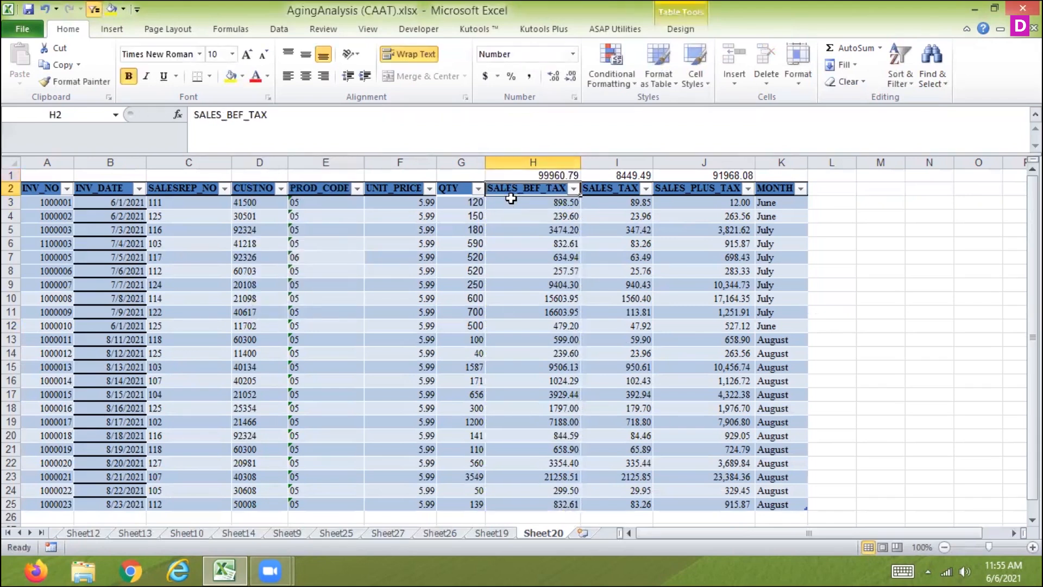
pyautogui.press('Up')
pyautogui.moveTo(580, 179); pyautogui.dragTo(723, 179)
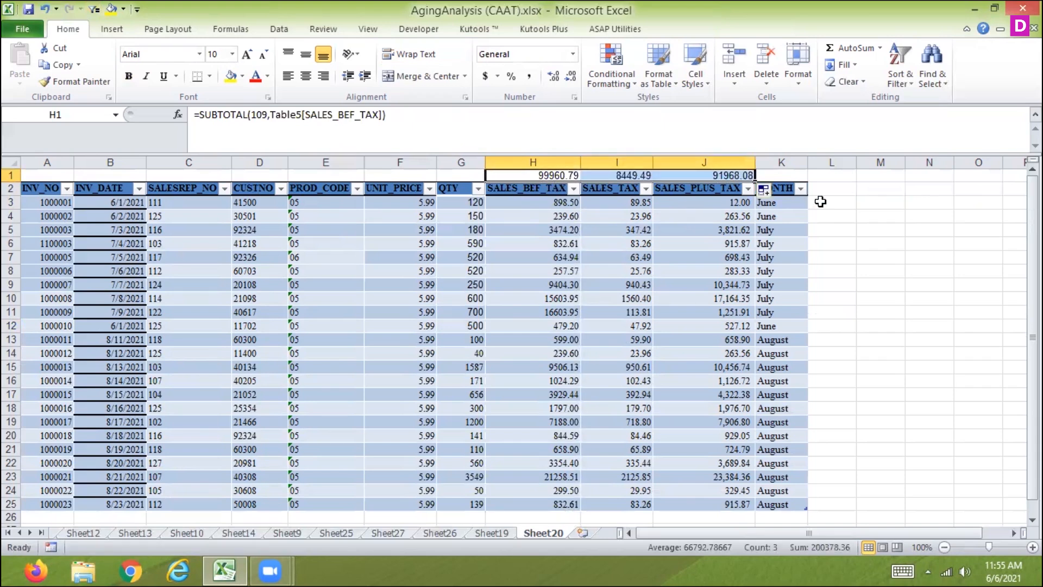
# Filter MONTH to June only to test the function 109 SUBTOTAL formulas
pyautogui.click(800, 189)
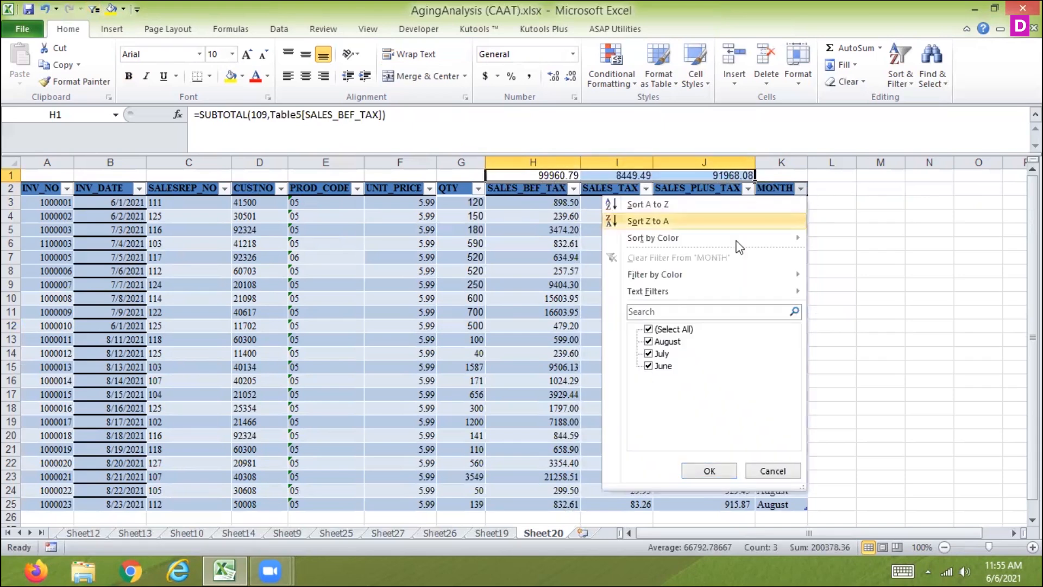
pyautogui.click(648, 329)
pyautogui.click(648, 366)
pyautogui.click(710, 471)
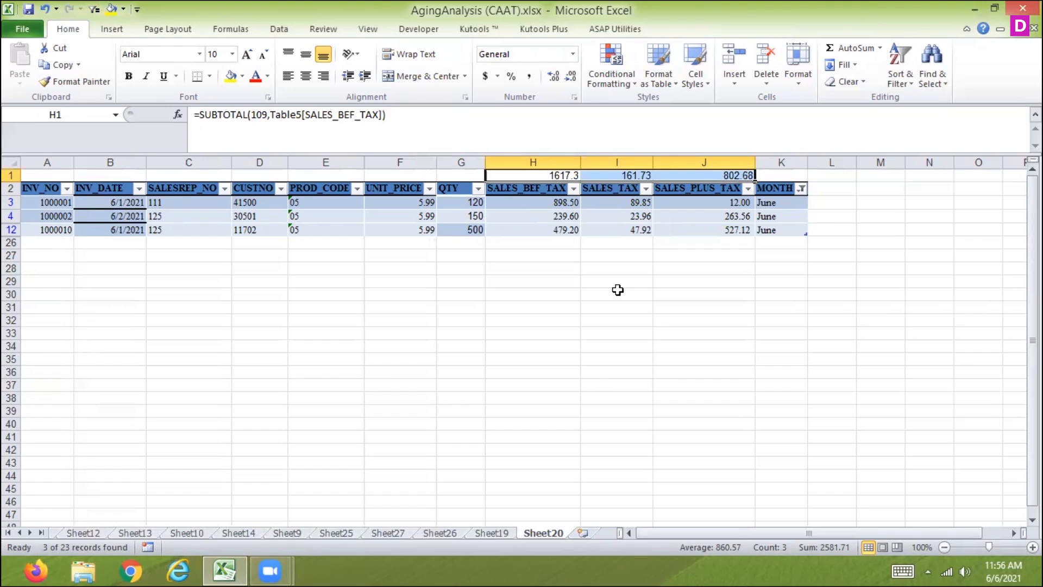
# Clear the SUBTOTAL formulas from H1:J1 and select all months in the MONTH filter
pyautogui.press('Delete')
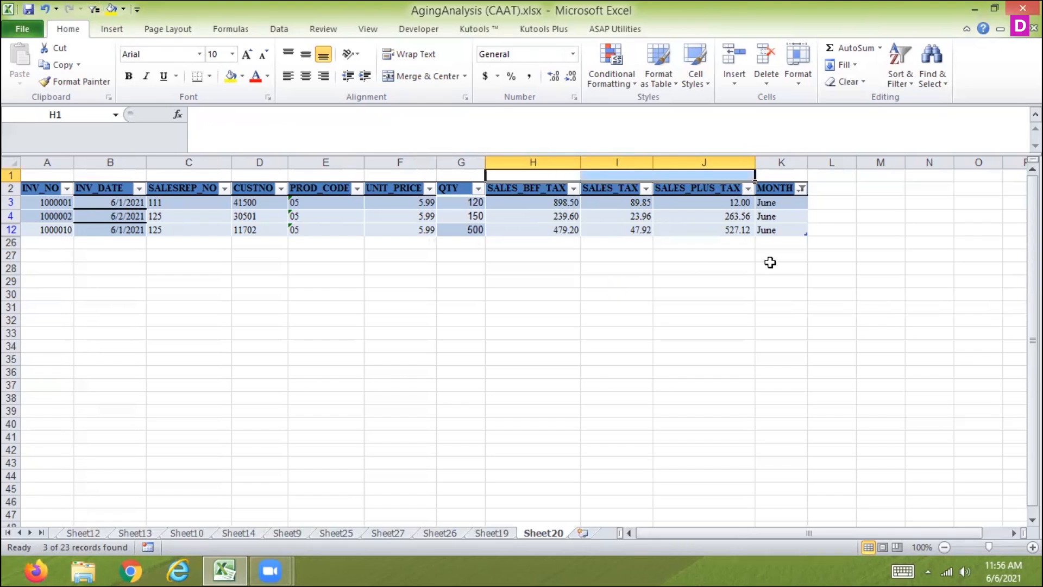
pyautogui.click(801, 188)
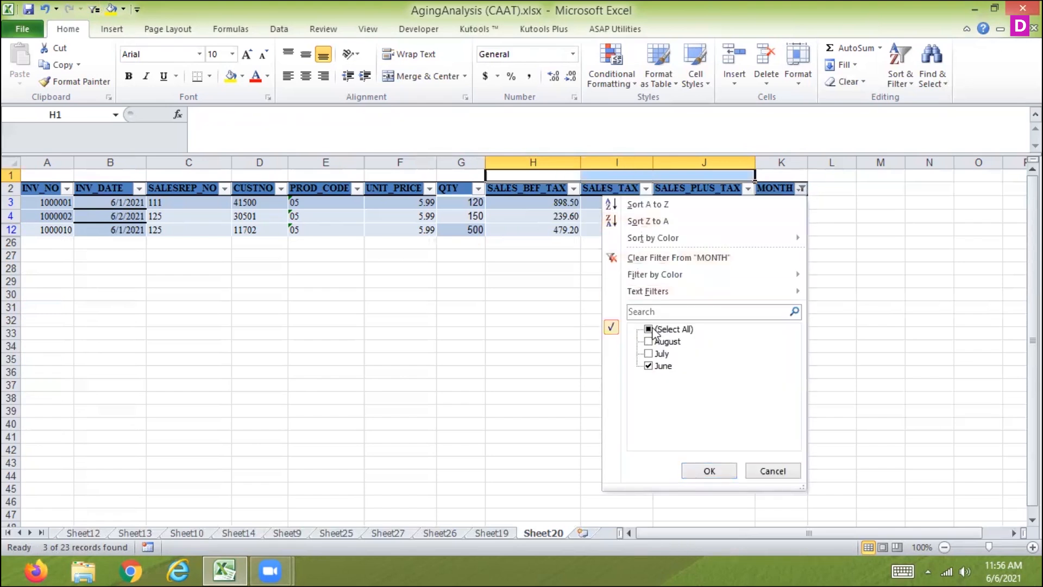
pyautogui.click(668, 329)
pyautogui.click(712, 468)
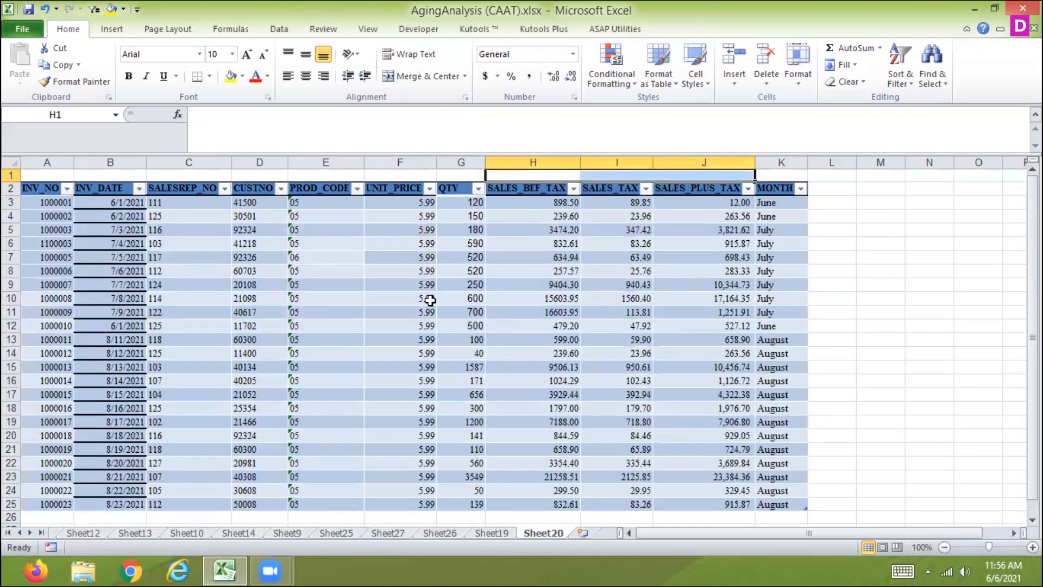
pyautogui.click(35, 206)
pyautogui.moveTo(36, 206); pyautogui.dragTo(759, 463)
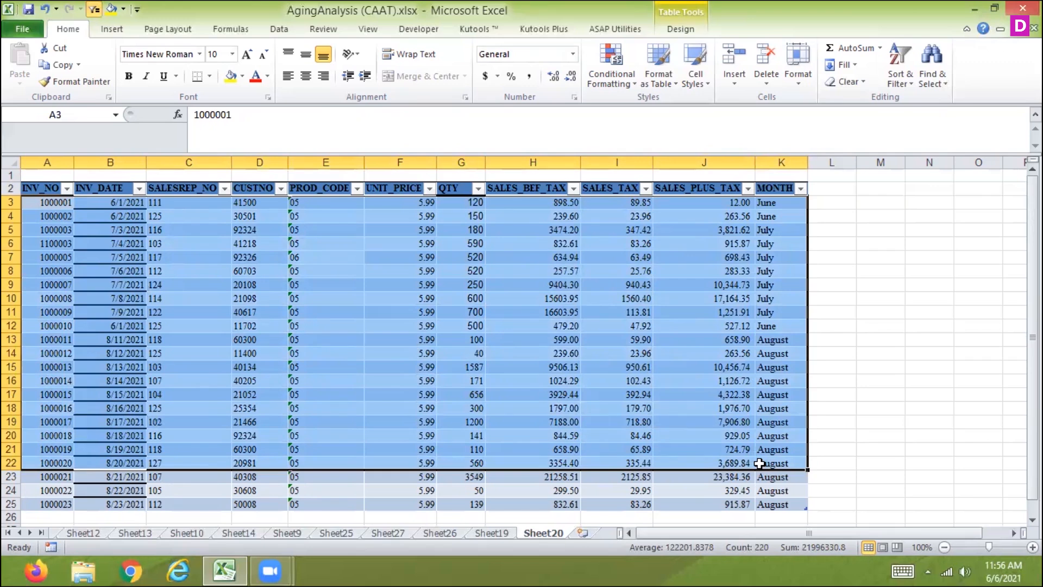
pyautogui.click(535, 178)
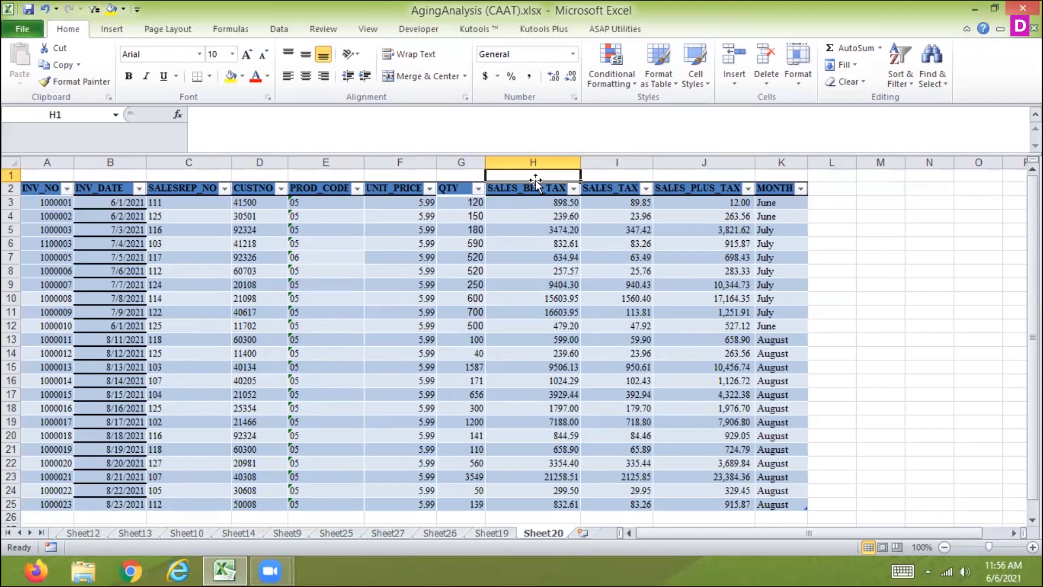
# Look up "subtotal" in Excel Help and enlarge the SUBTOTAL function article to full screen
pyautogui.press('F1')
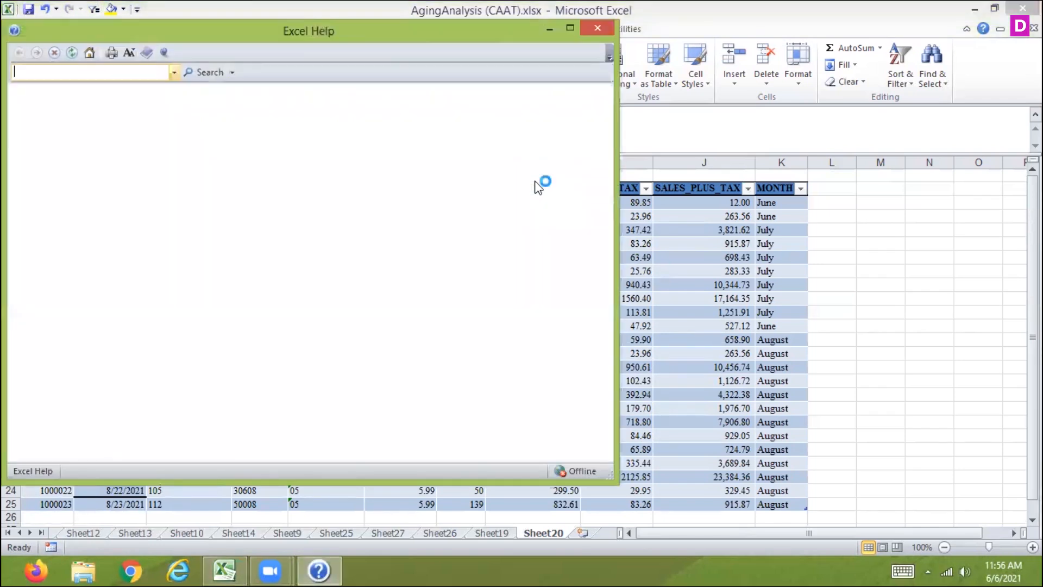
pyautogui.write('subtot')
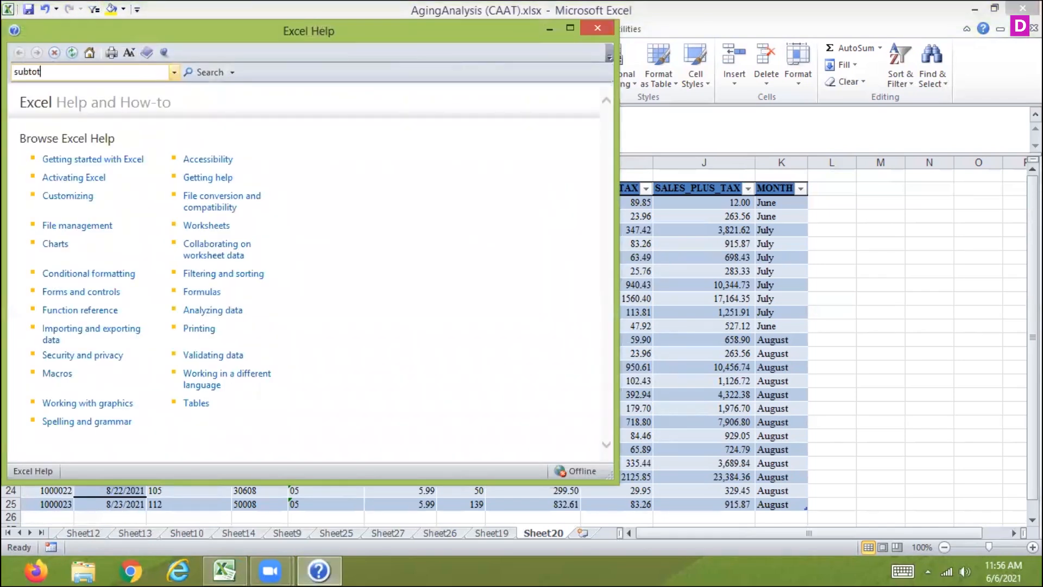
pyautogui.write('al')
pyautogui.press('Return')
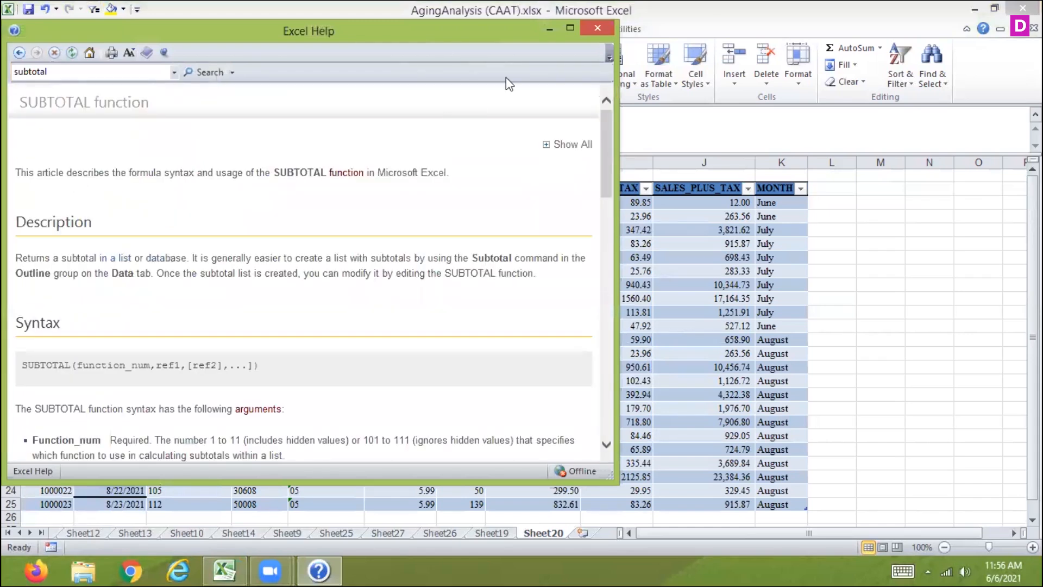
pyautogui.click(570, 30)
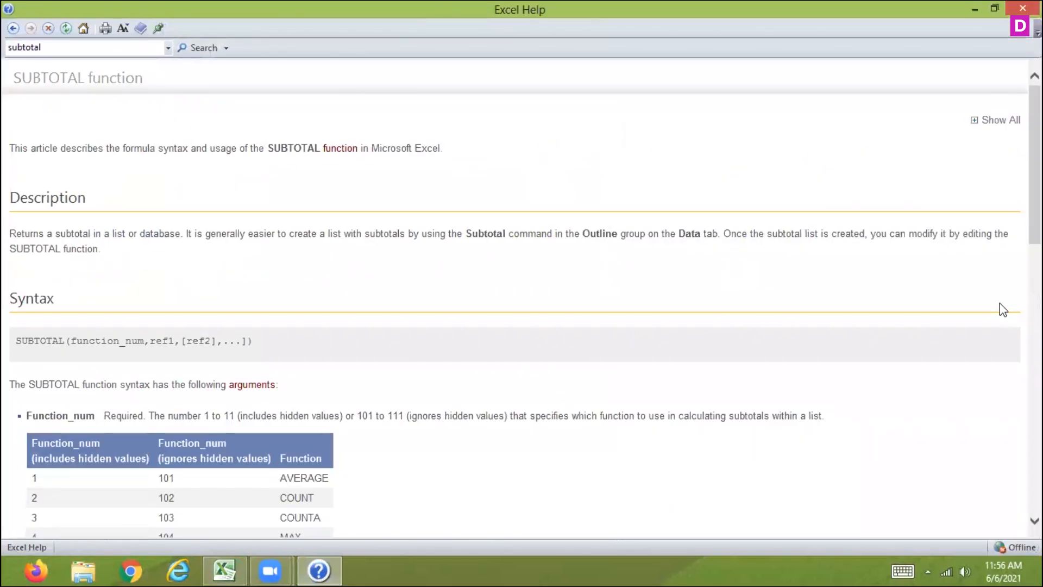
# Review the function number table, remarks and example in the SUBTOTAL article, and leave Help to return to the worksheet
pyautogui.scroll(-4, 521, 304)
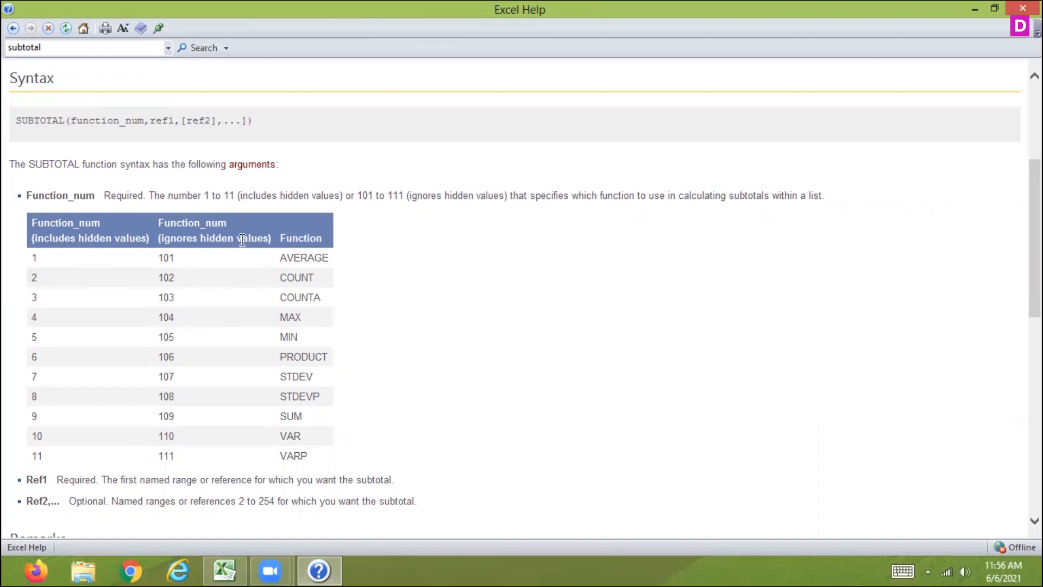
pyautogui.moveTo(269, 238); pyautogui.dragTo(44, 241)
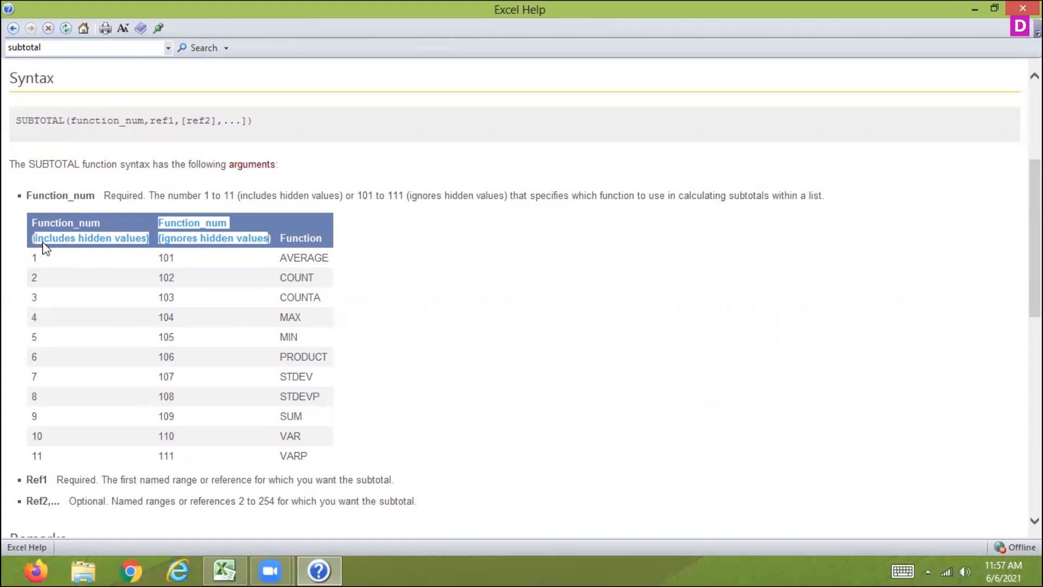
pyautogui.scroll(-8, 46, 249)
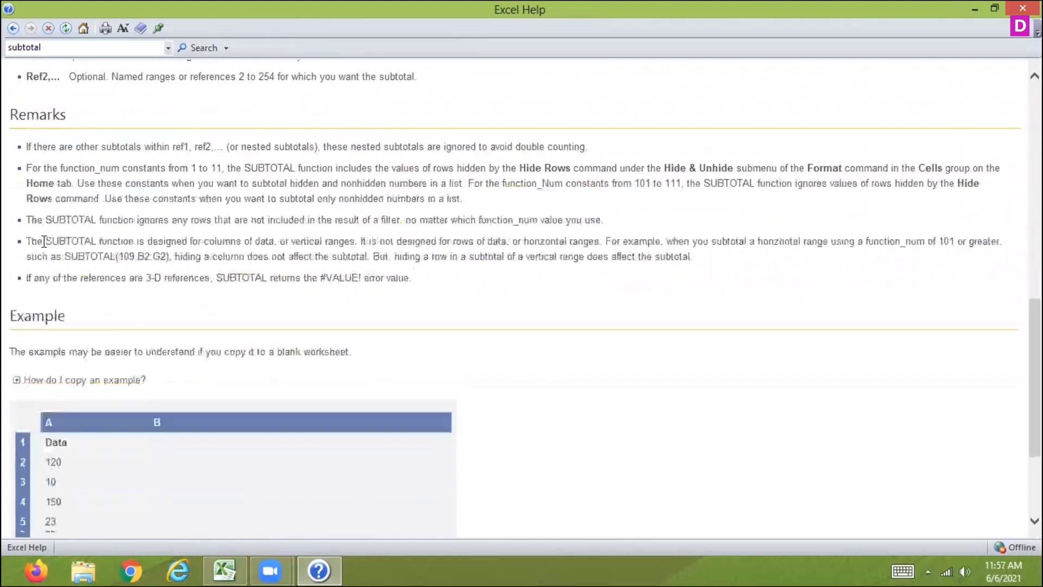
pyautogui.scroll(-3, 44, 240)
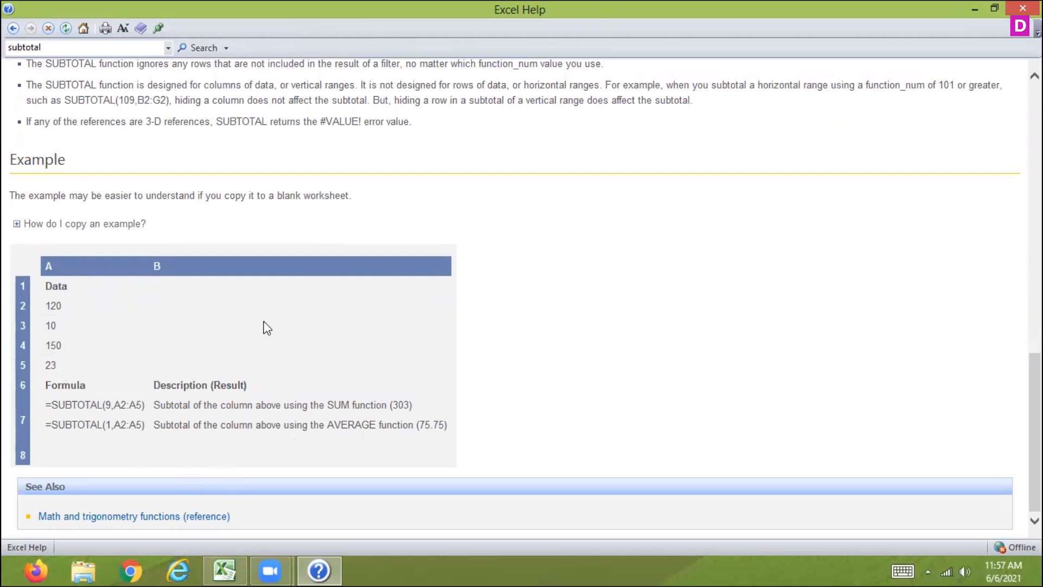
pyautogui.click(995, 8)
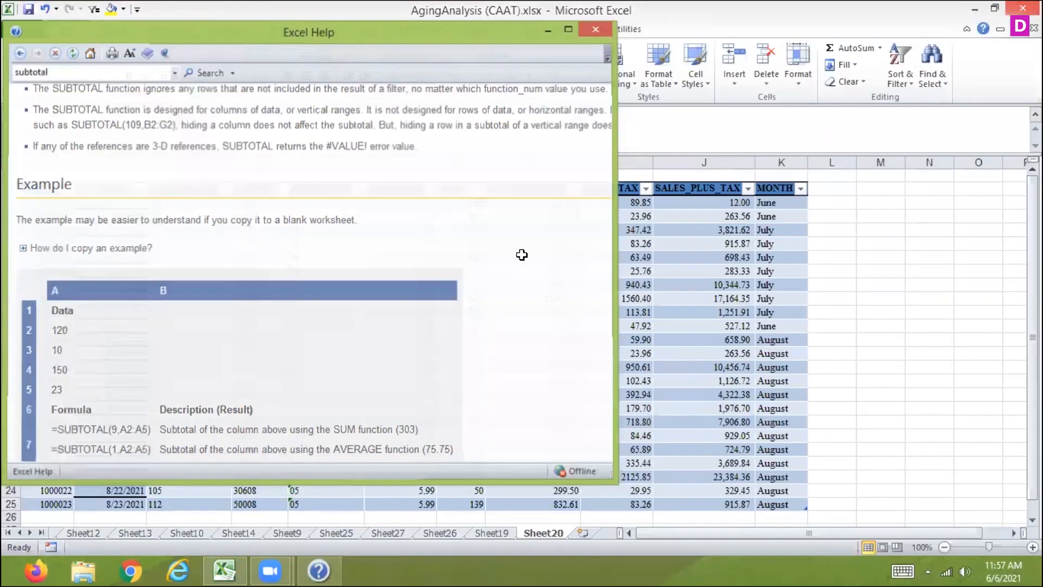
# Enter a SUBTOTAL formula with function 1 (AVERAGE) over the SALES_BEF_TAX column in H1 and fill it across to I1 and J1
pyautogui.write('=sub')
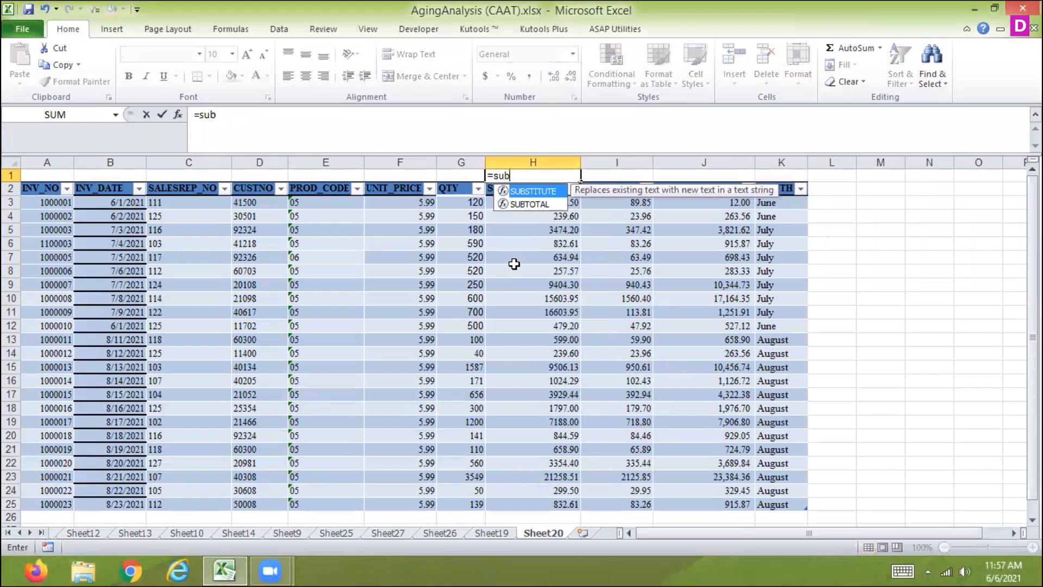
pyautogui.doubleClick(543, 204)
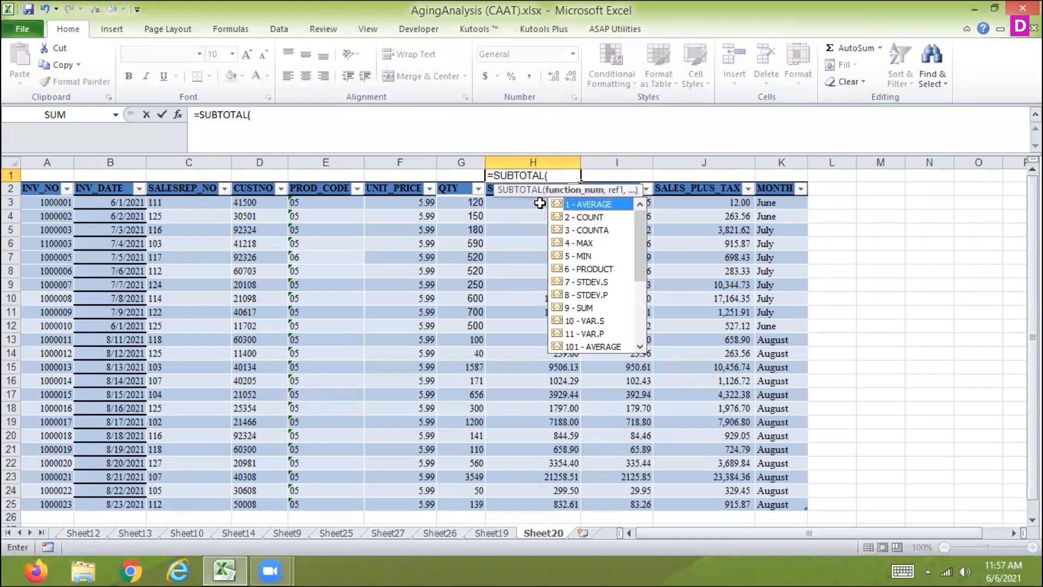
pyautogui.doubleClick(593, 206)
pyautogui.write(',')
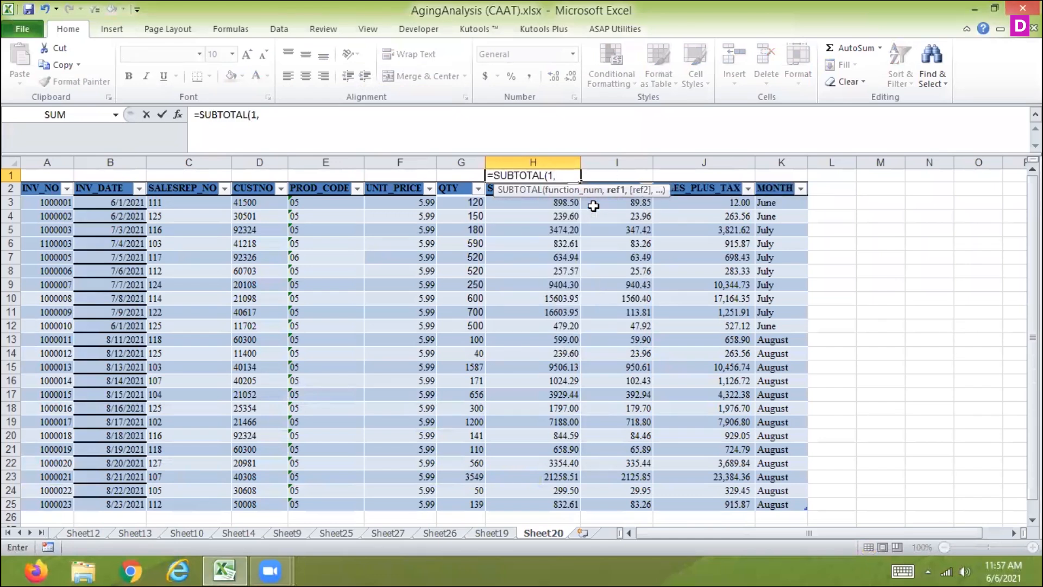
pyautogui.click(559, 200)
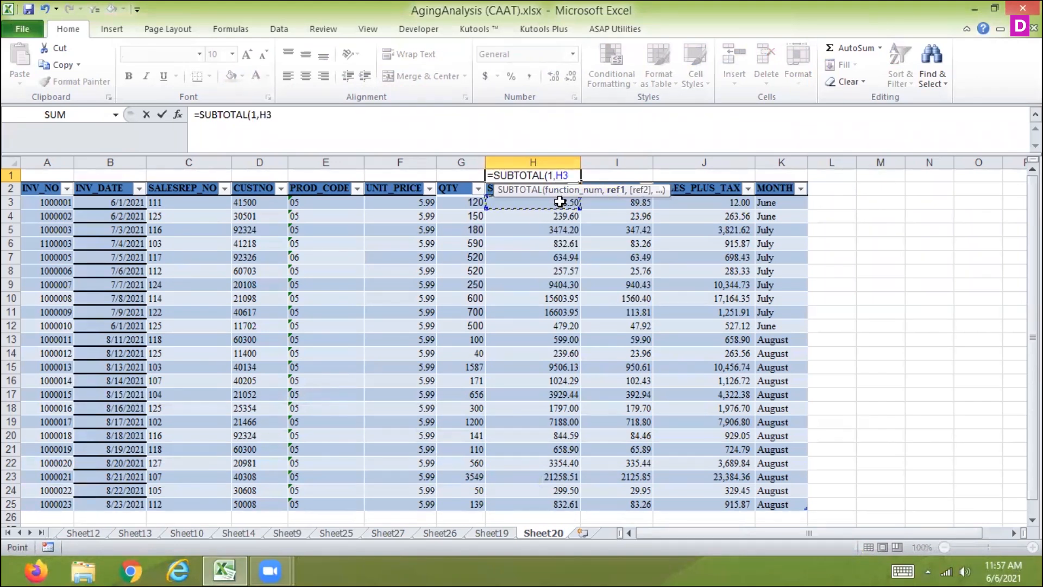
pyautogui.hotkey('ctrl', 'shift', 'Down')
pyautogui.press('Return')
pyautogui.press('Up')
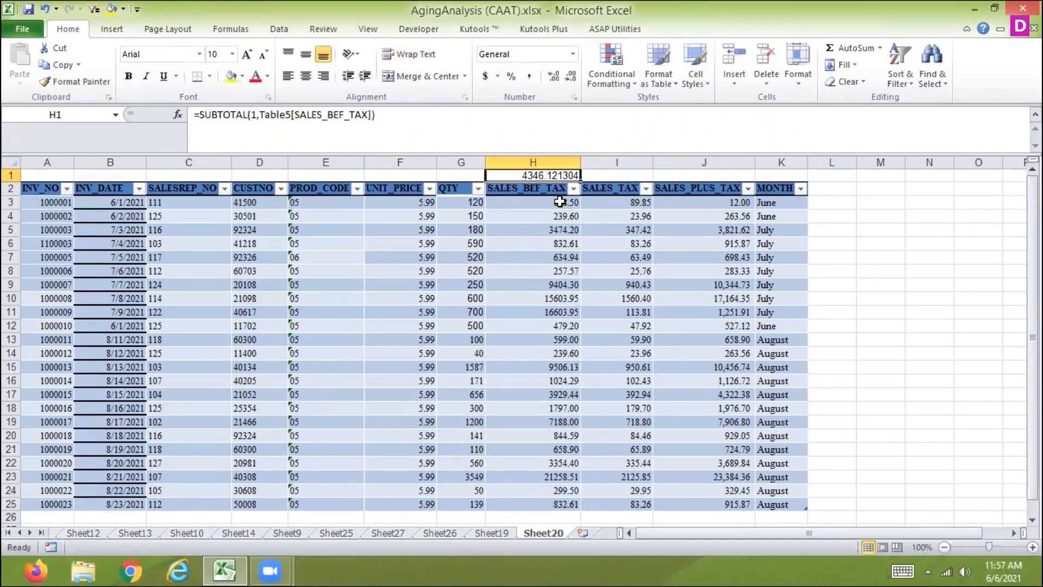
pyautogui.moveTo(581, 185); pyautogui.dragTo(713, 187)
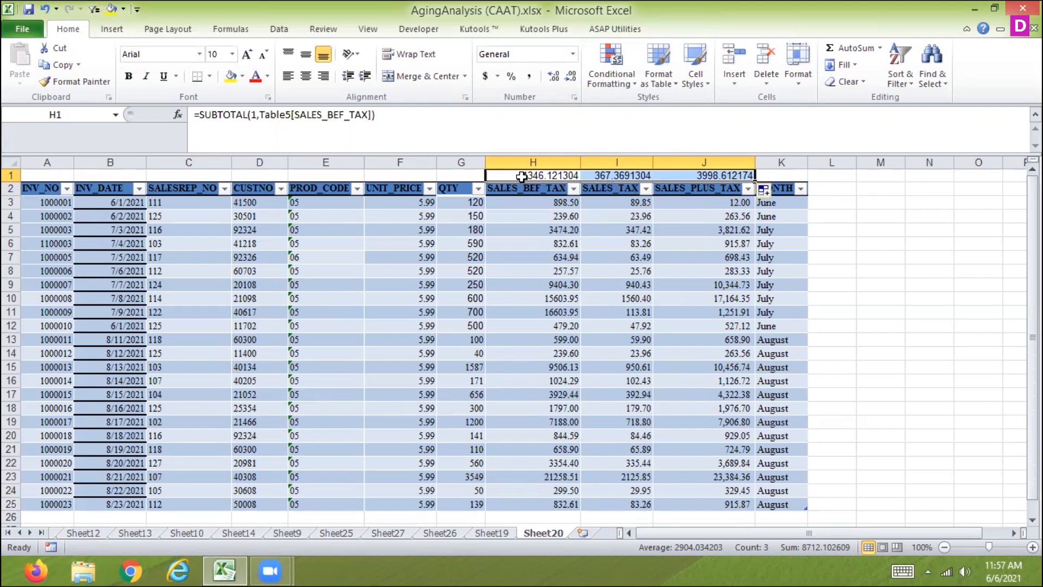
# Check the average SUBTOTAL formulas in H1:J1 and clear all three cells
pyautogui.click(521, 178)
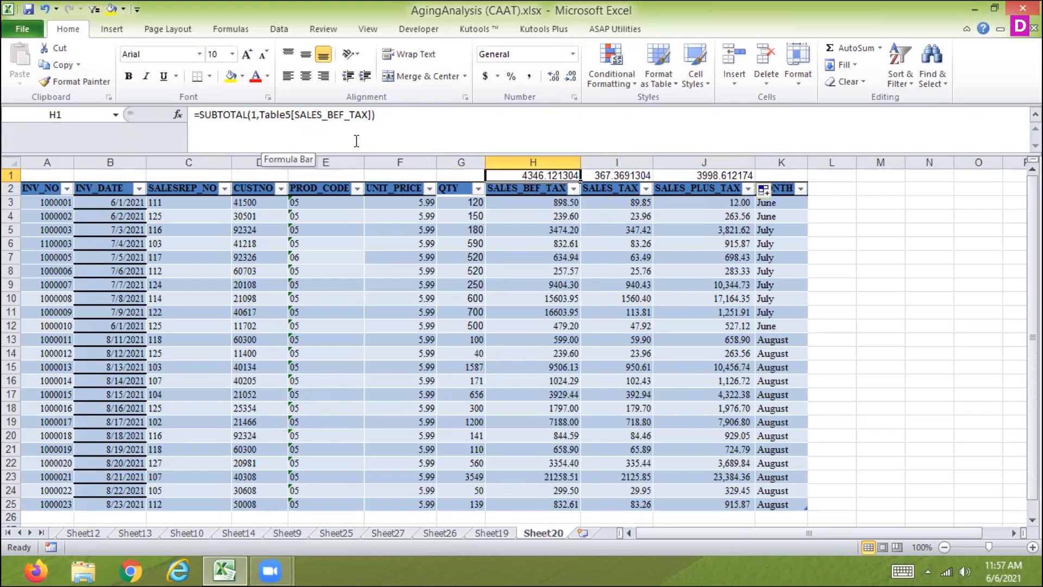
pyautogui.press('Right')
pyautogui.press('Right')
pyautogui.press('Right')
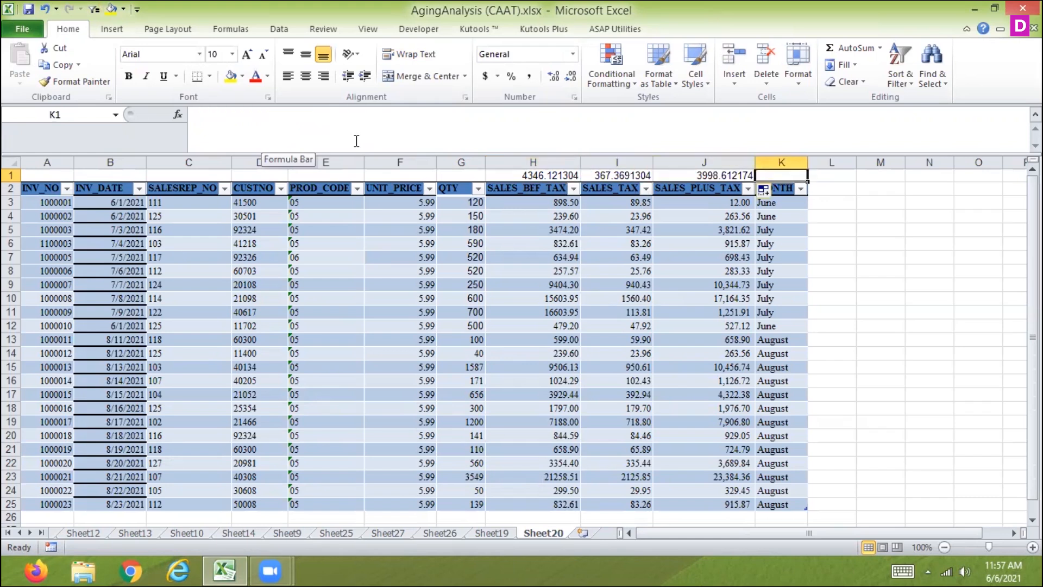
pyautogui.press('Left')
pyautogui.press('Left')
pyautogui.press('Left')
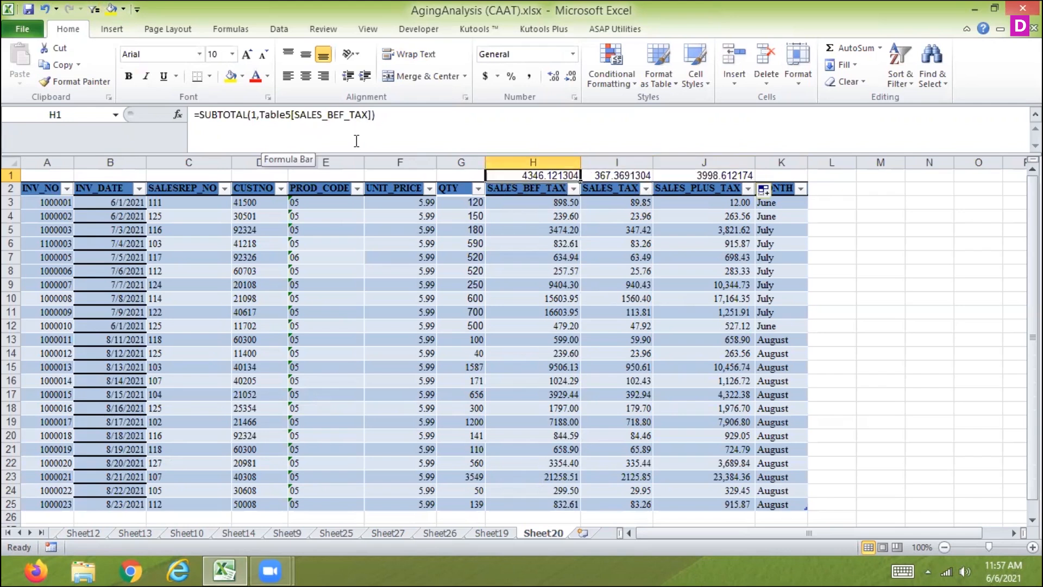
pyautogui.press('Delete')
pyautogui.press('Right')
pyautogui.press('Delete')
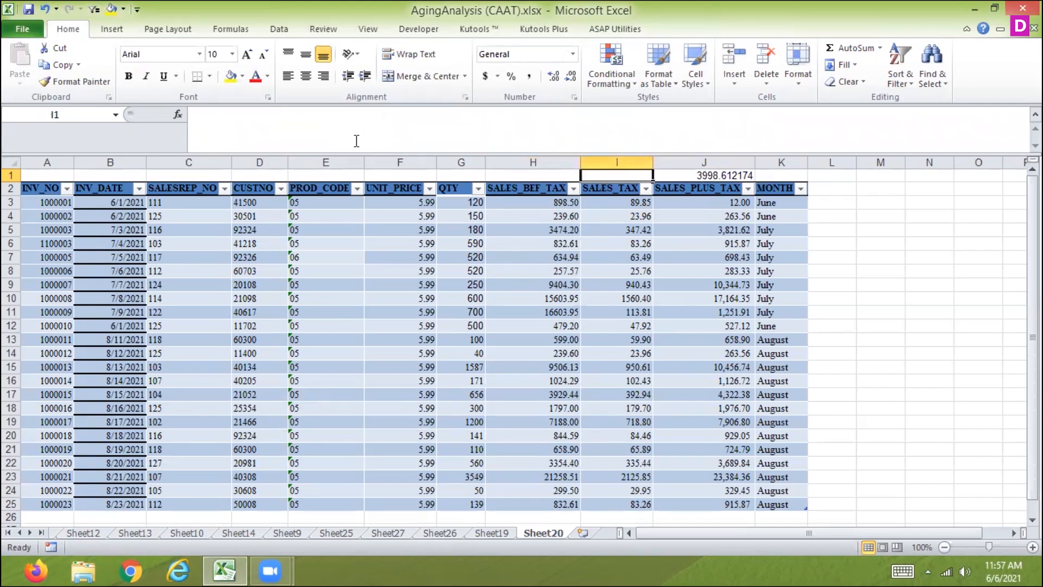
pyautogui.press('Right')
pyautogui.press('Delete')
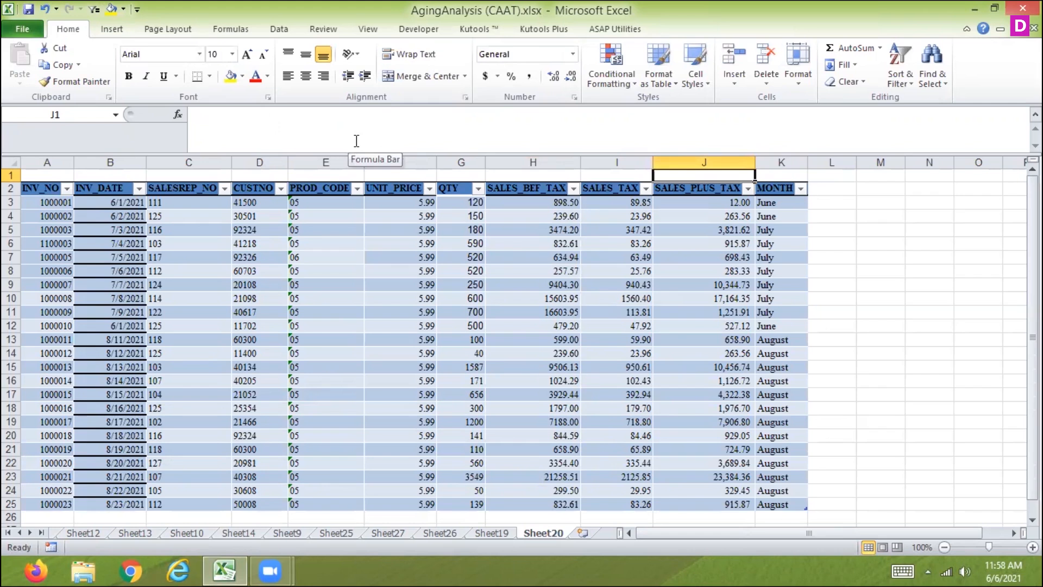
# Hide worksheet rows 9 to 12 in the invoice table
pyautogui.press('Left')
pyautogui.press('Left')
pyautogui.press('Left')
pyautogui.press('Left')
pyautogui.press('Left')
pyautogui.press('Left')
pyautogui.press('Left')
pyautogui.press('Left')
pyautogui.press('Left')
pyautogui.press('Down')
pyautogui.press('Down')
pyautogui.press('Down')
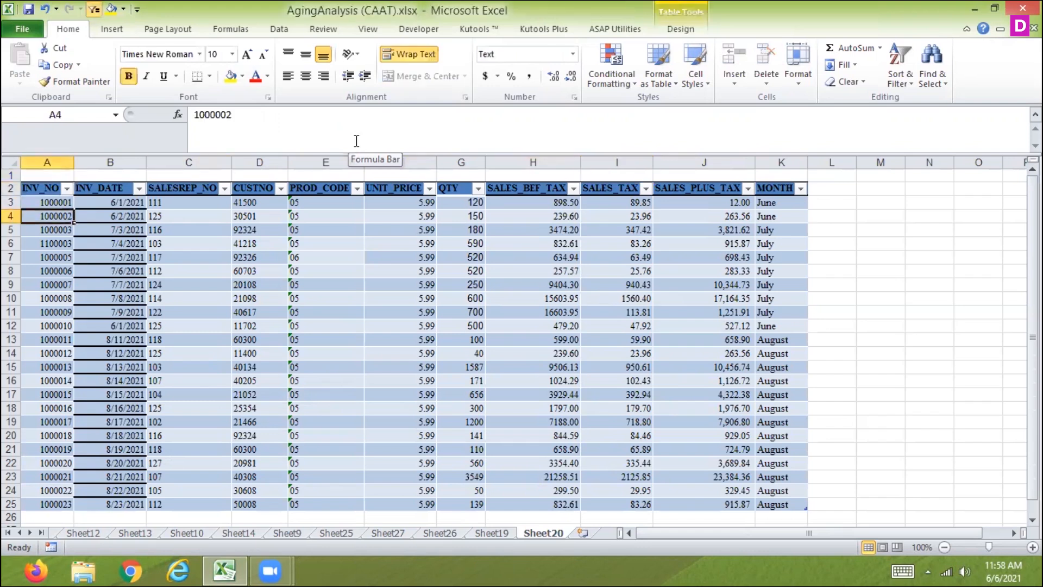
pyautogui.press('Down')
pyautogui.press('Down')
pyautogui.press('Down')
pyautogui.press('Down')
pyautogui.press('Down')
pyautogui.press('Down')
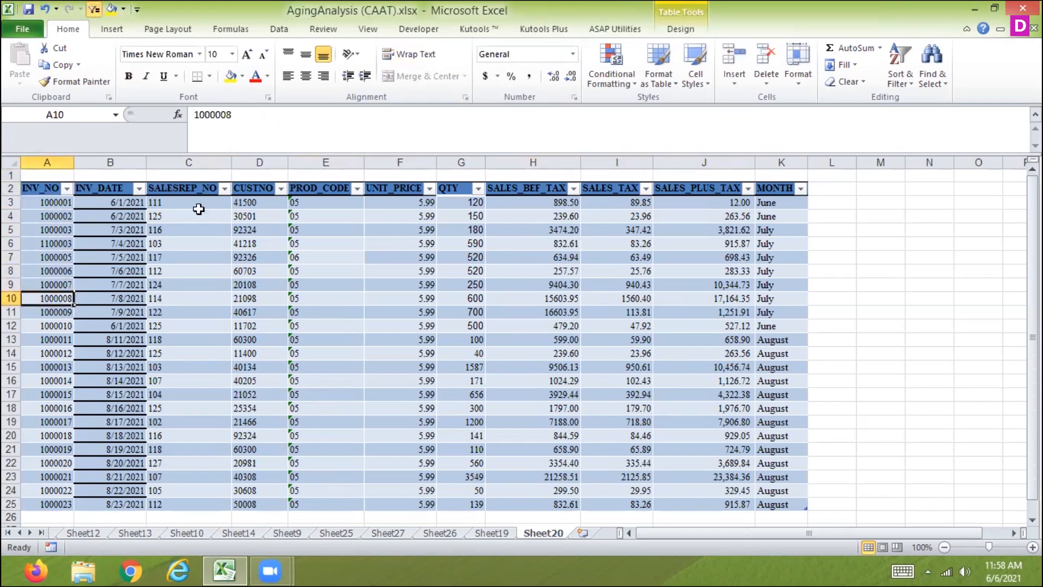
pyautogui.moveTo(12, 285); pyautogui.dragTo(11, 325)
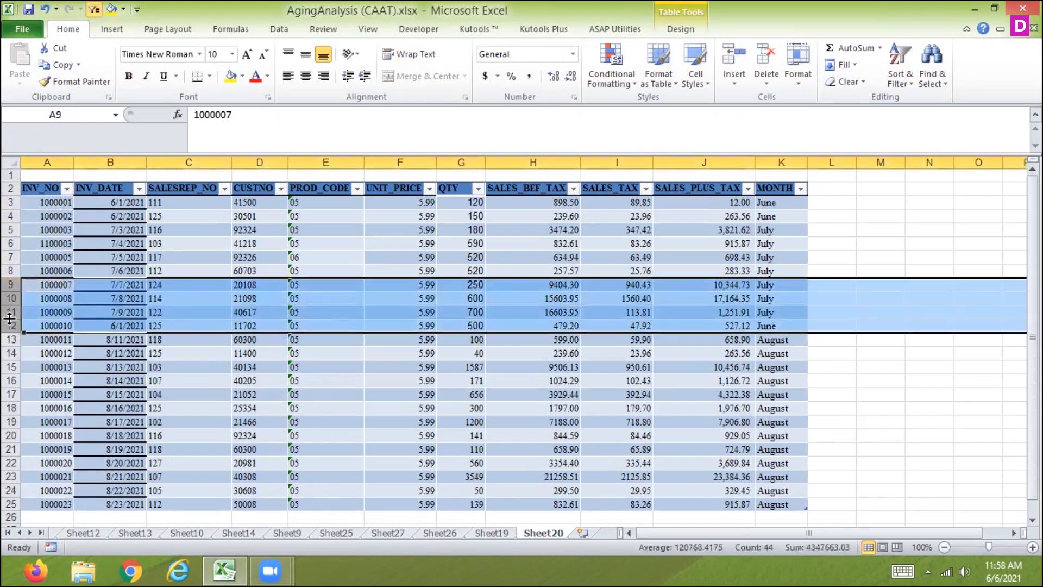
pyautogui.rightClick(10, 325)
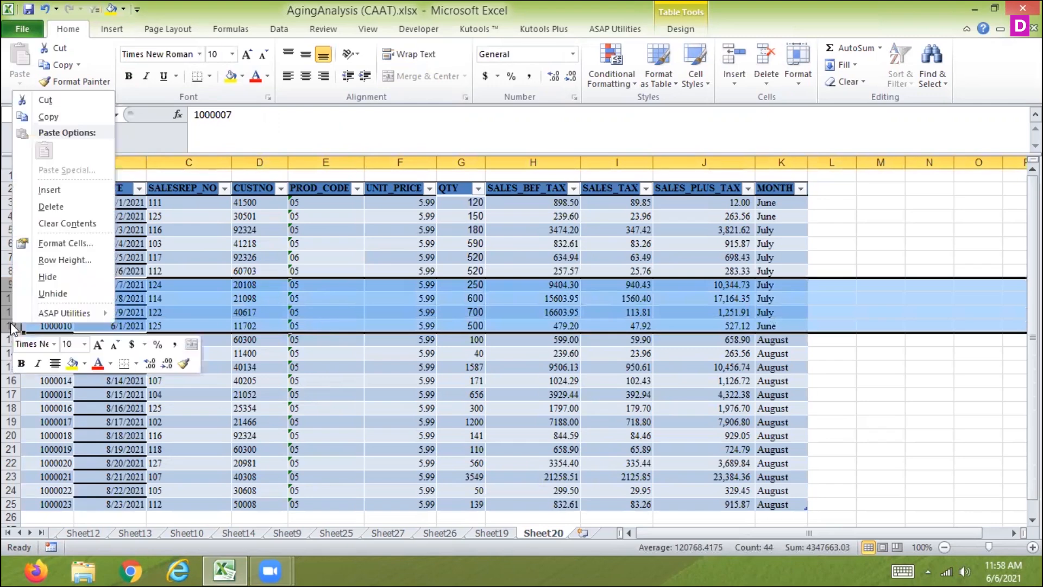
pyautogui.click(40, 277)
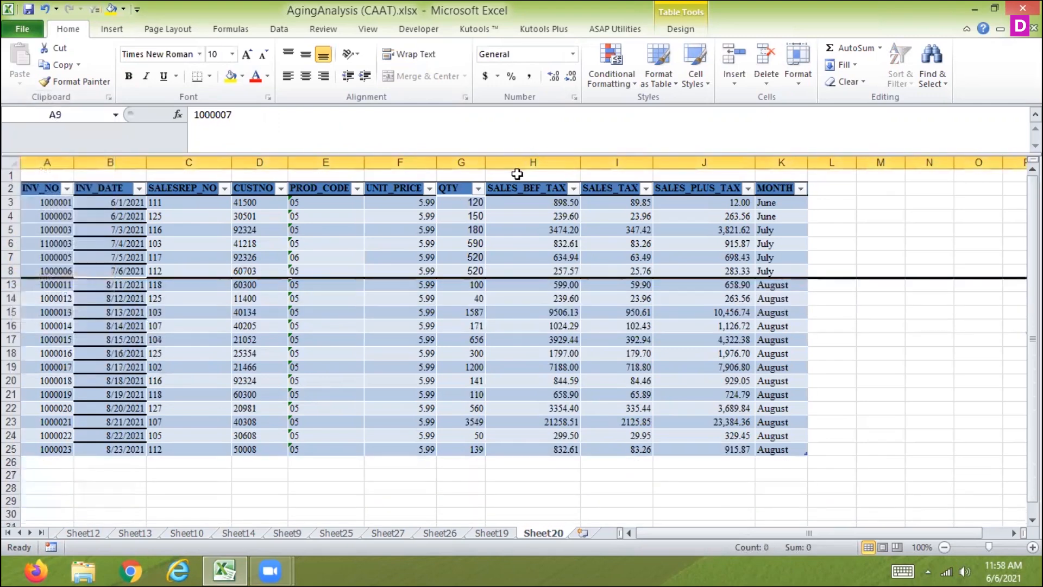
# Enter a SUBTOTAL formula with function 109 (SUM) over the SALES_BEF_TAX column in H1
pyautogui.click(517, 173)
pyautogui.write('=')
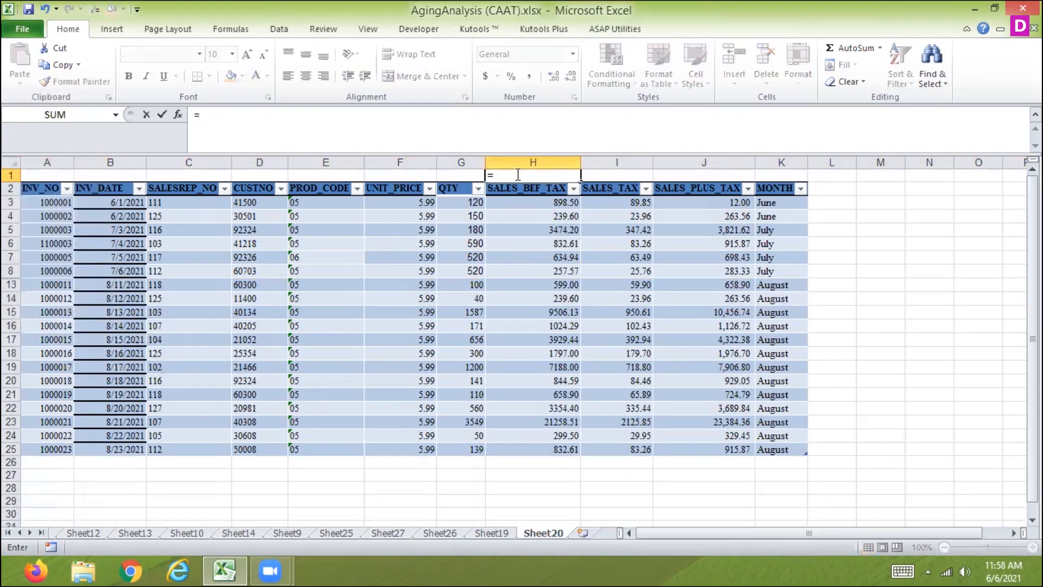
pyautogui.write('subto')
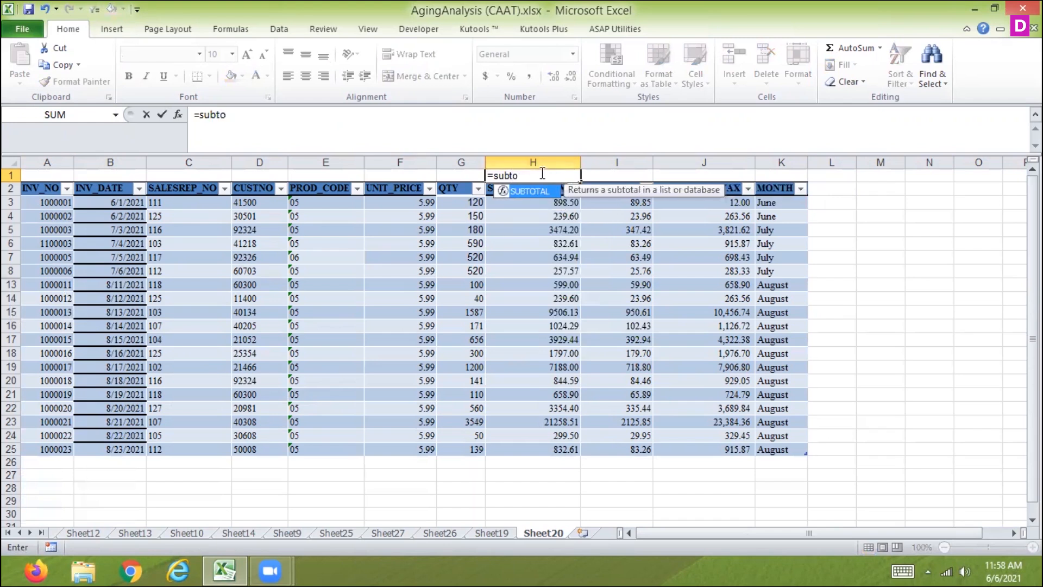
pyautogui.doubleClick(520, 194)
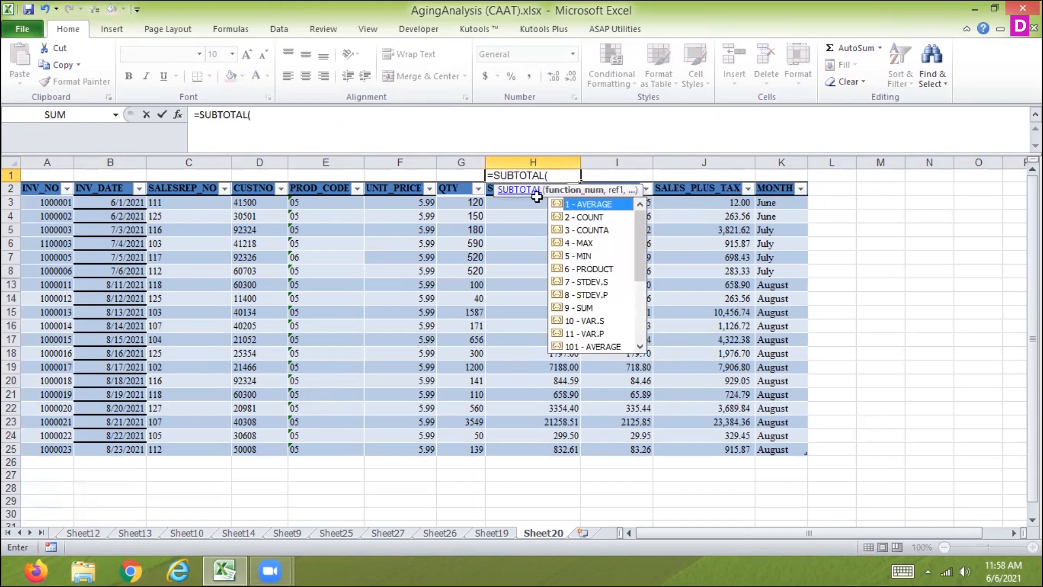
pyautogui.moveTo(641, 266); pyautogui.dragTo(635, 324)
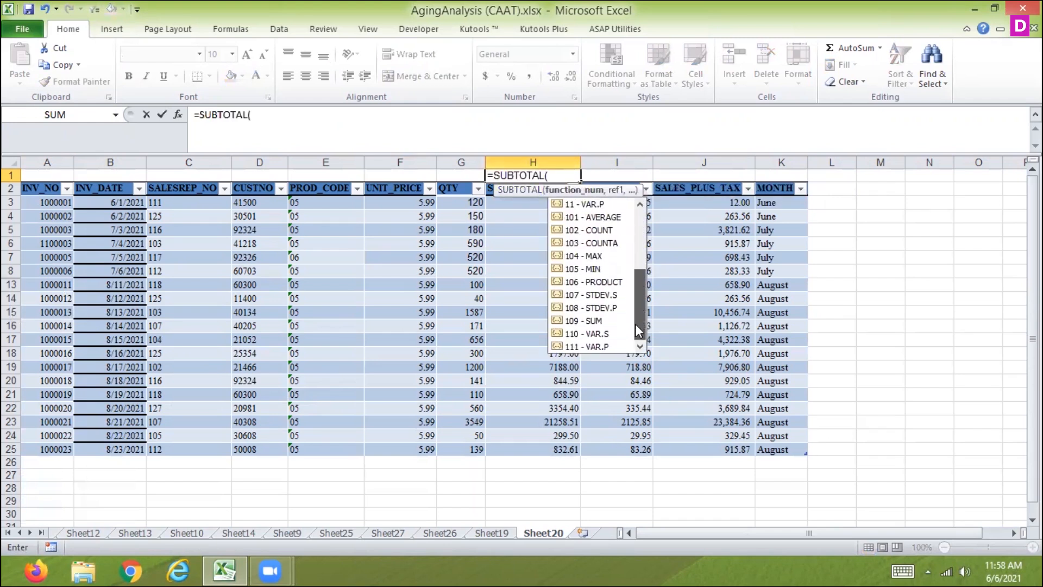
pyautogui.click(605, 321)
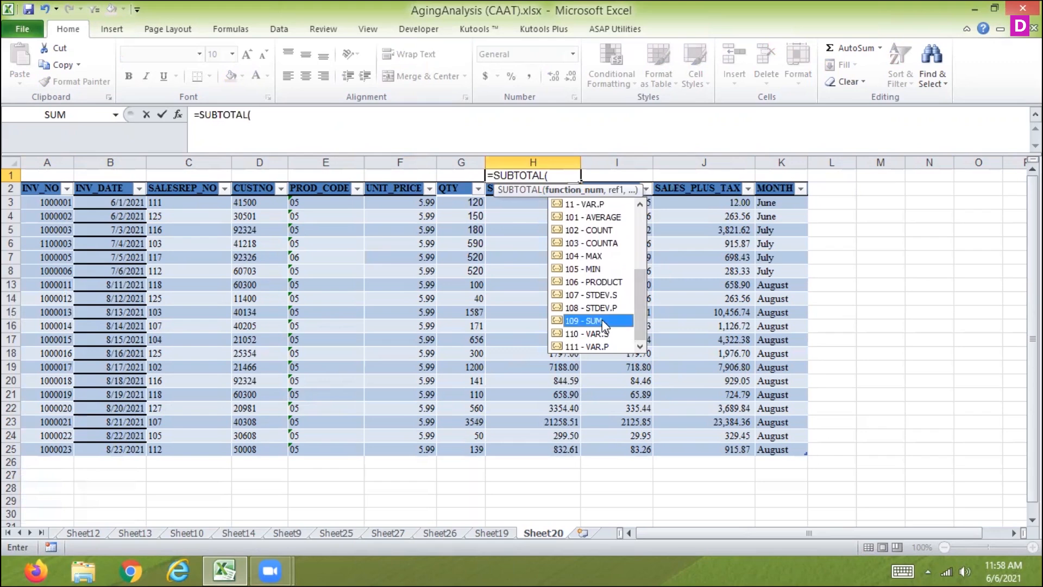
pyautogui.doubleClick(604, 321)
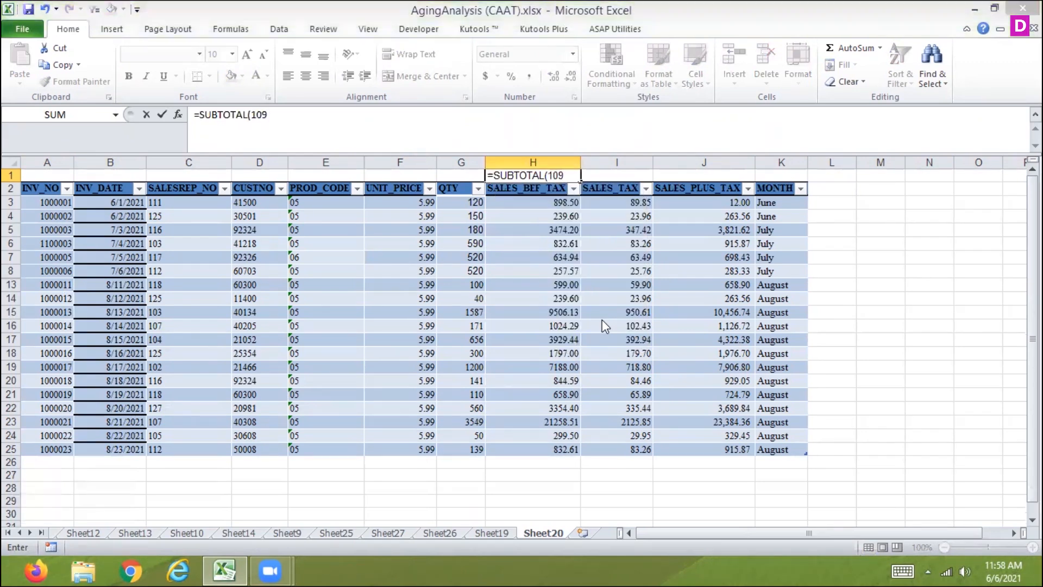
pyautogui.press('Return')
pyautogui.click(521, 328)
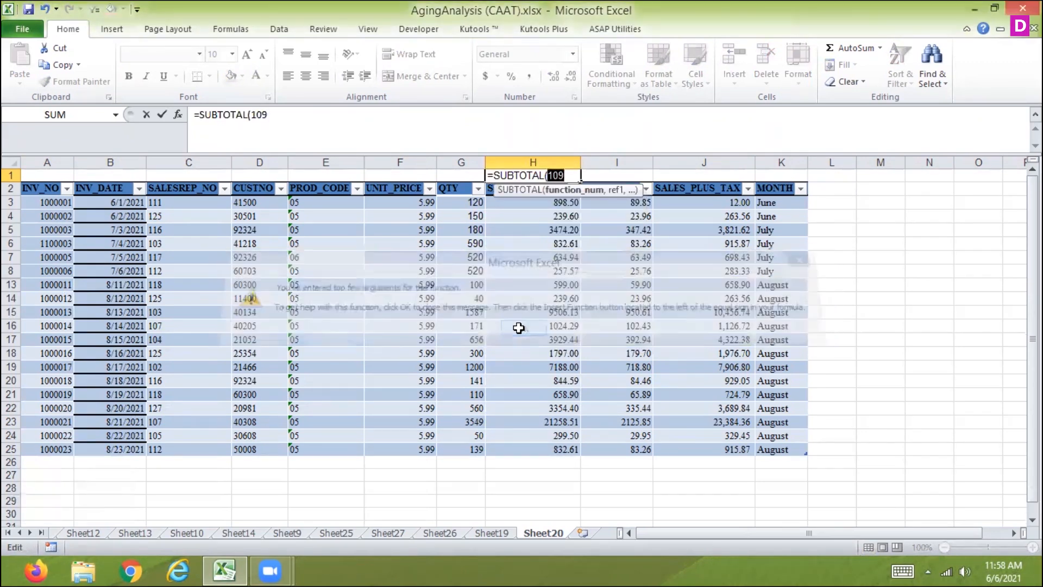
pyautogui.press('Right')
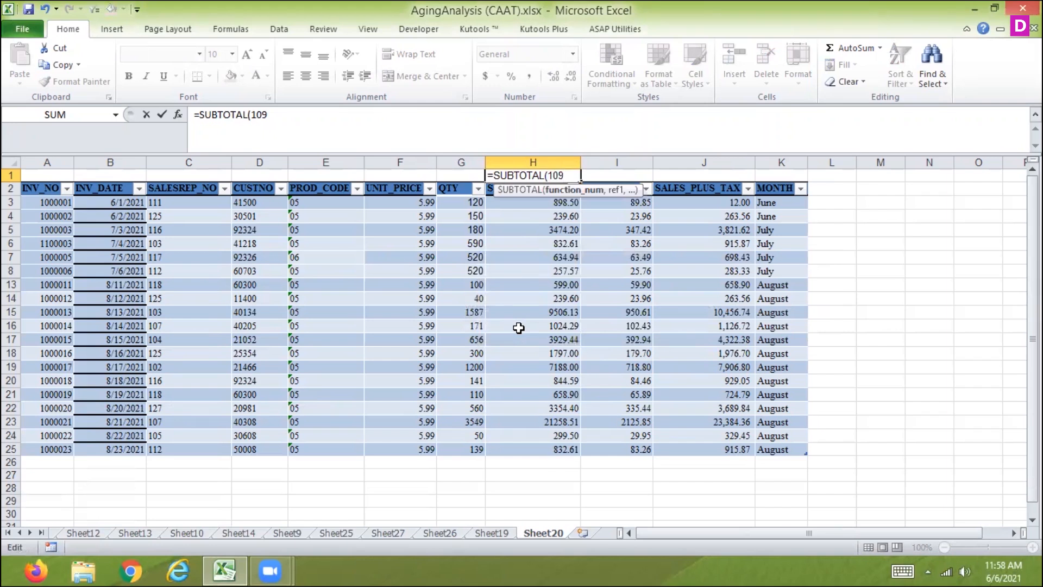
pyautogui.write(',')
pyautogui.moveTo(515, 205); pyautogui.dragTo(512, 442)
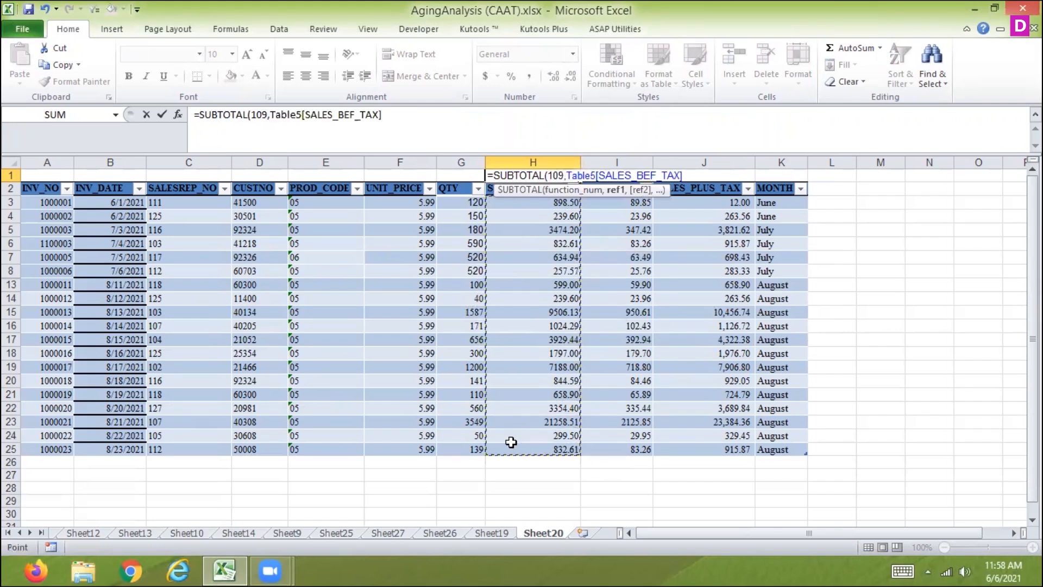
pyautogui.press('Return')
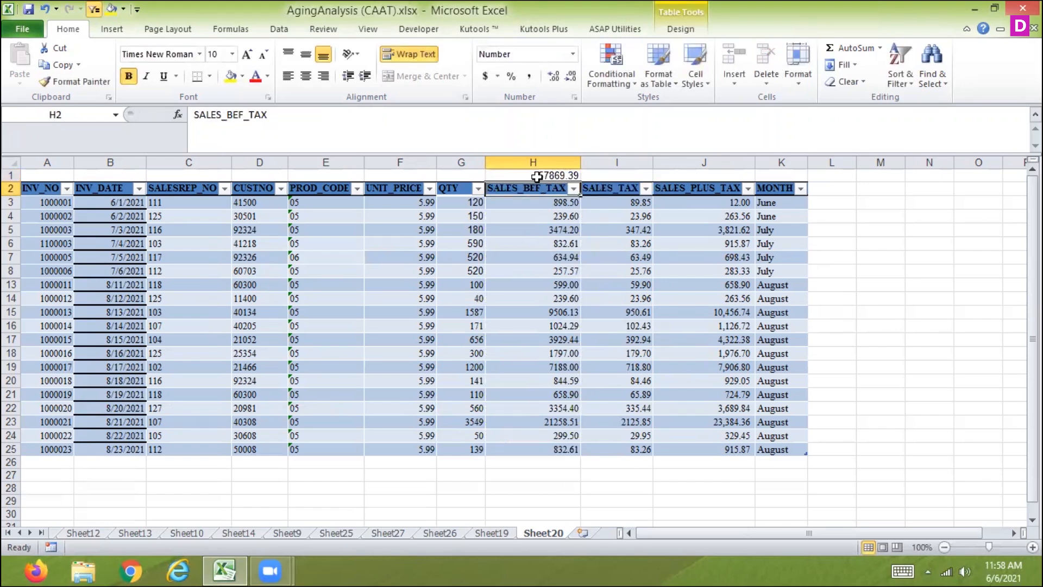
# Clear the SUBTOTAL formula from H1 and select the entire worksheet
pyautogui.click(537, 176)
pyautogui.press('Delete')
pyautogui.press('Left')
pyautogui.press('Left')
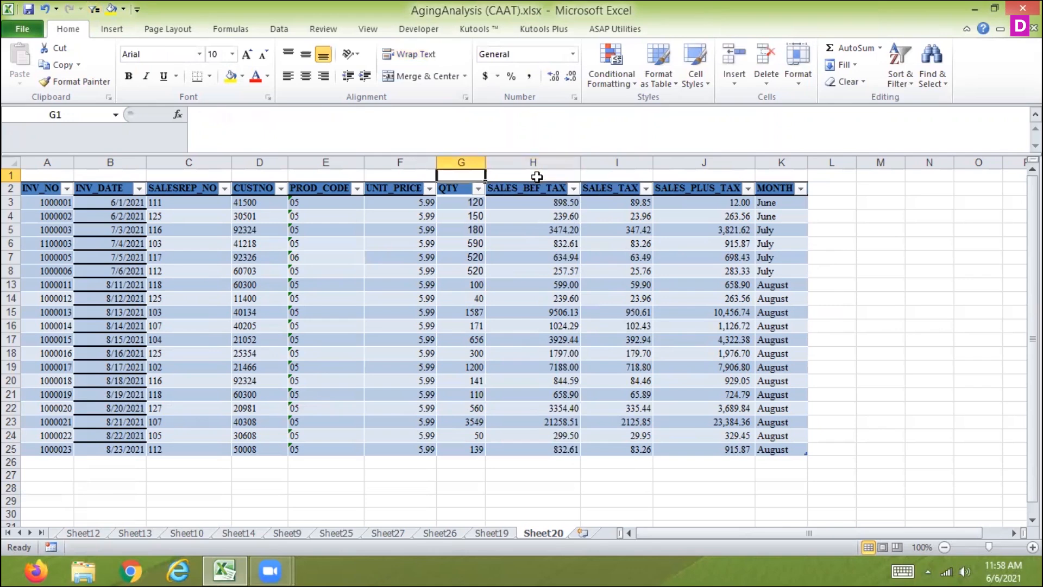
pyautogui.press('Home')
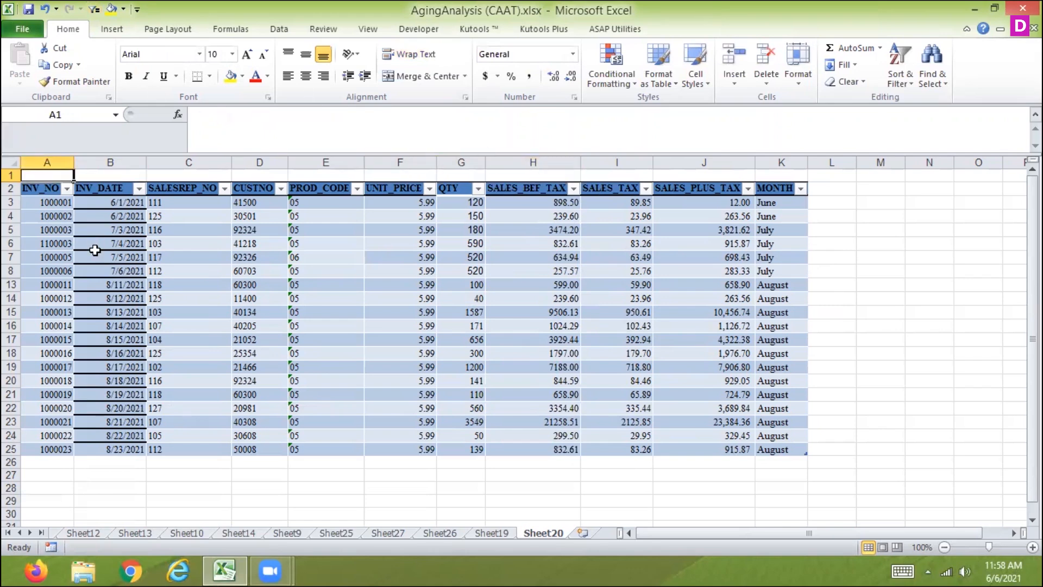
pyautogui.click(11, 162)
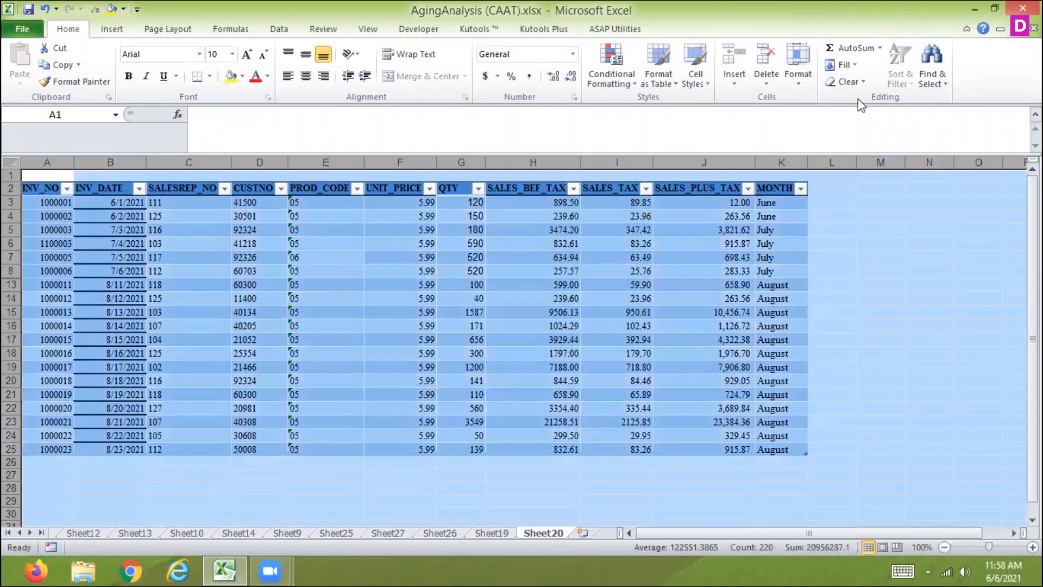
pyautogui.click(797, 82)
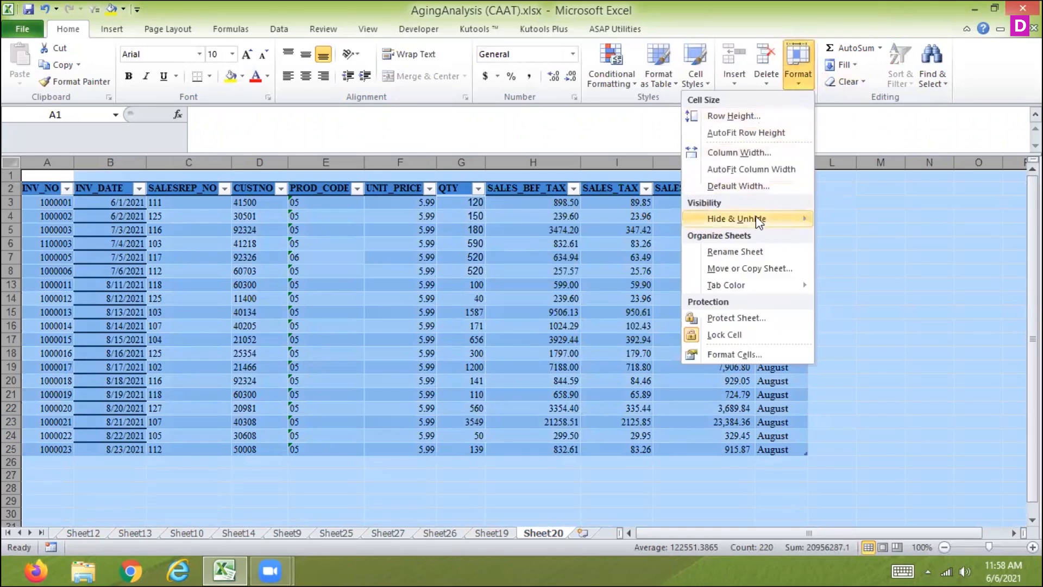
pyautogui.moveTo(757, 222)
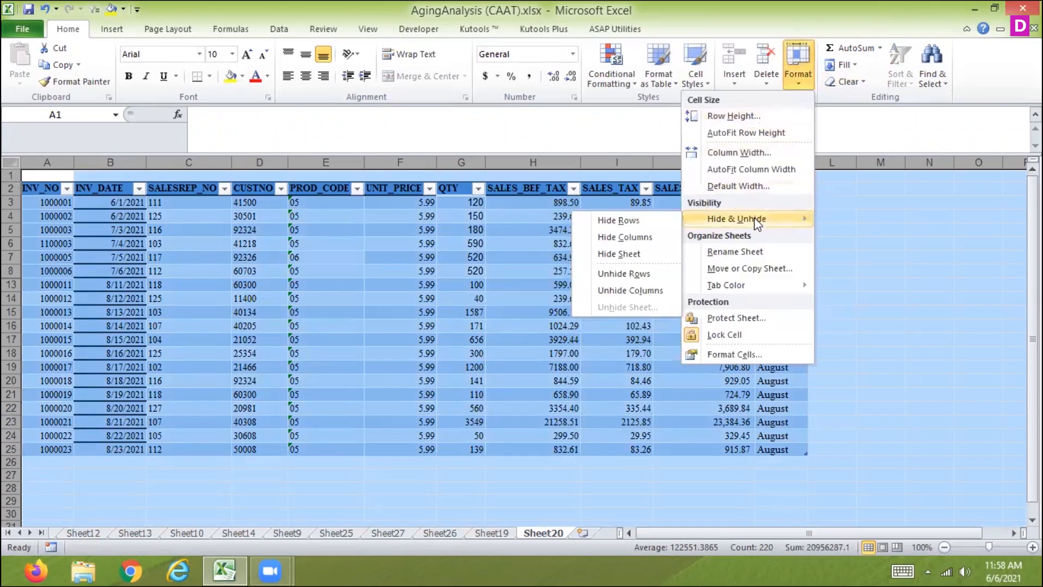
pyautogui.click(644, 292)
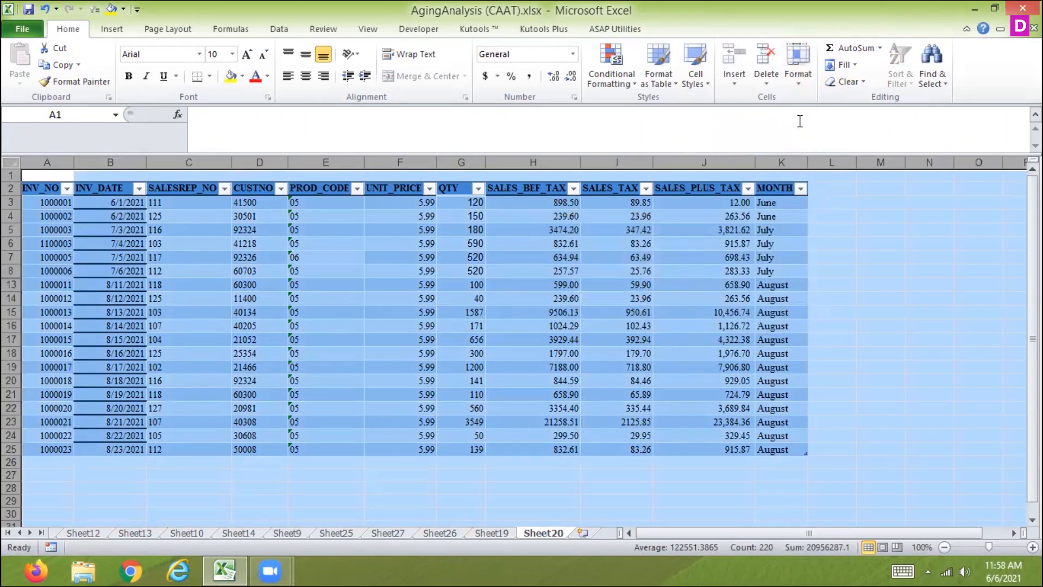
pyautogui.click(797, 80)
pyautogui.moveTo(722, 216)
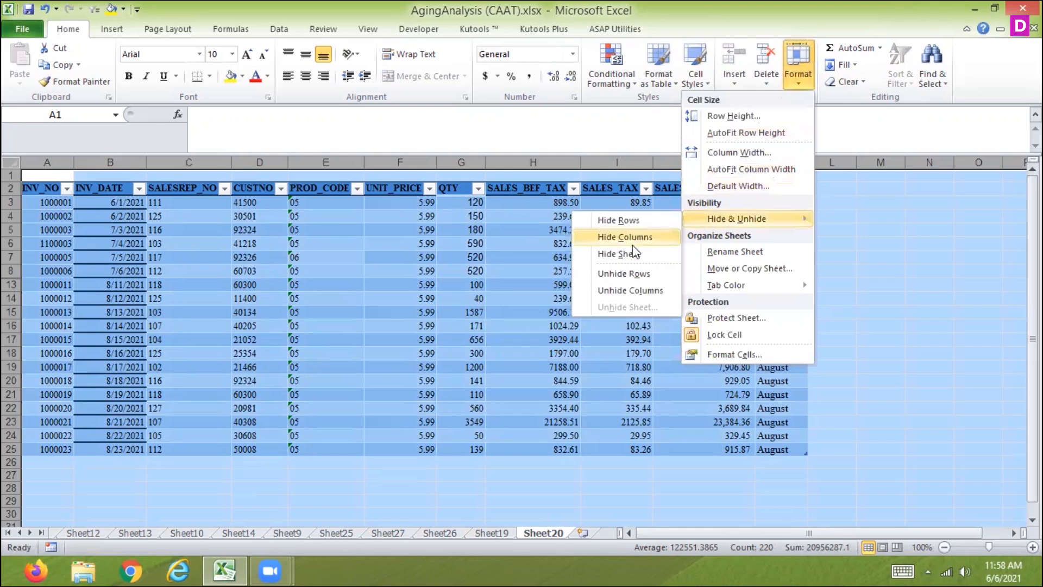
pyautogui.click(634, 218)
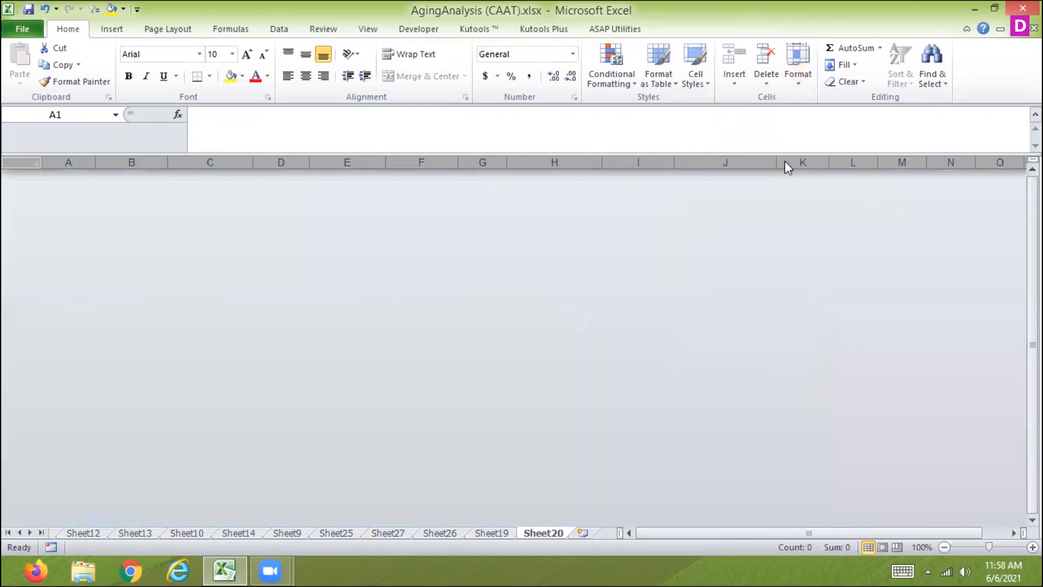
pyautogui.hotkey('ctrl', 'z')
# Unhide all hidden rows in the selected worksheet
pyautogui.click(802, 95)
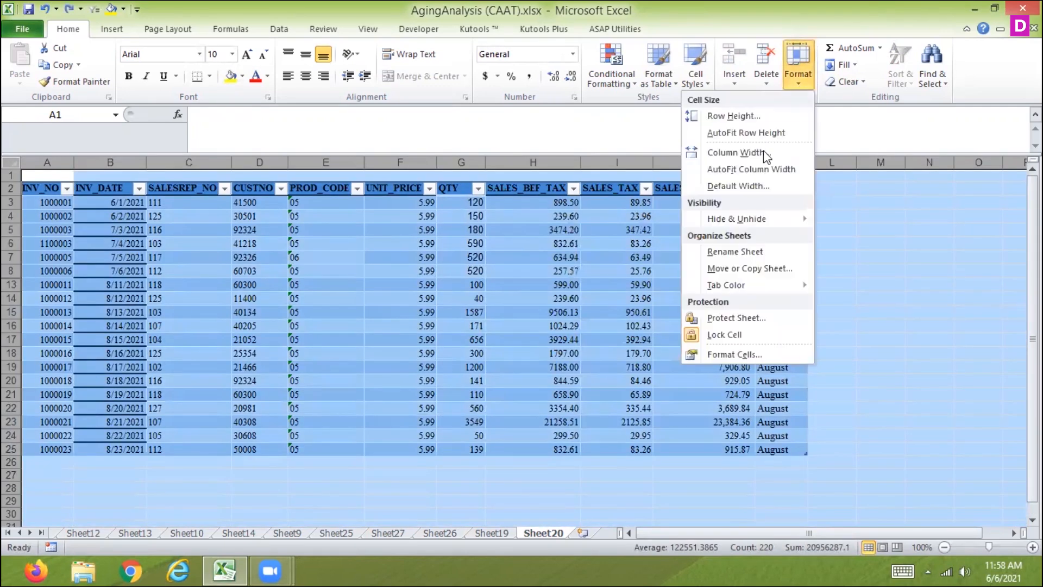
pyautogui.moveTo(737, 221)
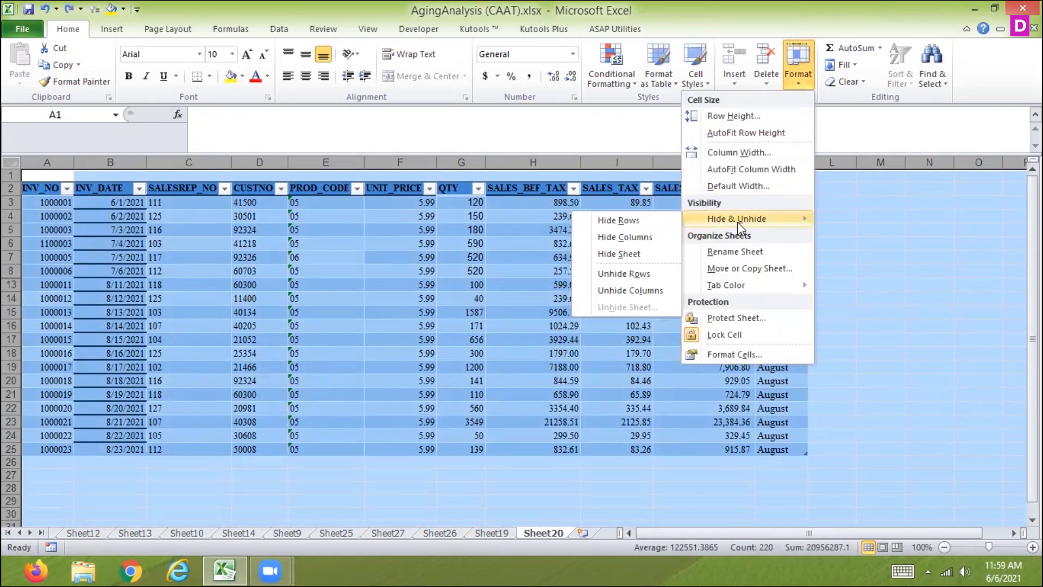
pyautogui.click(628, 275)
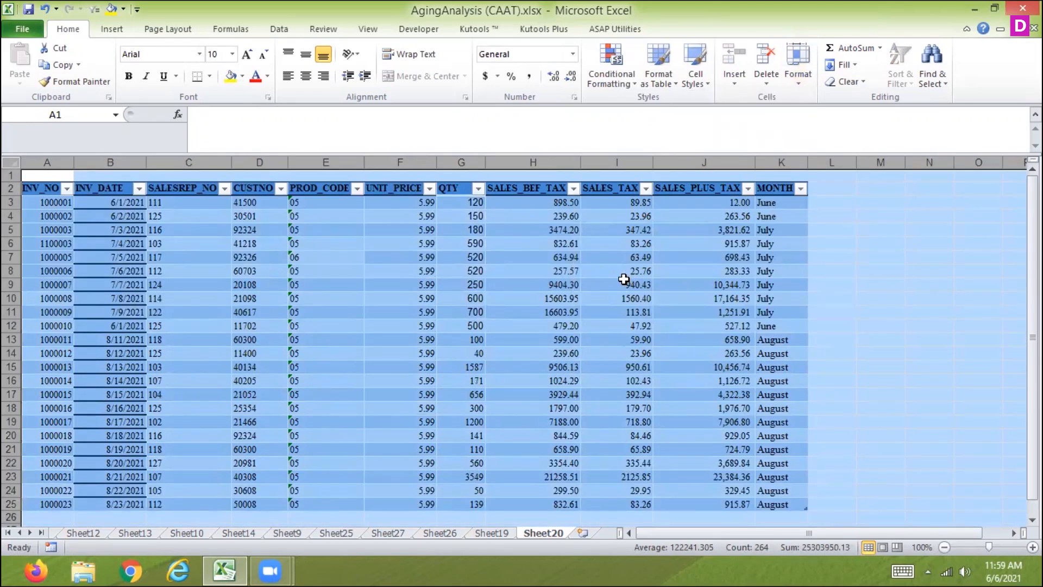
# Enter a SUBTOTAL formula with function 9 (SUM) over the SALES_BEF_TAX column in H1
pyautogui.click(525, 176)
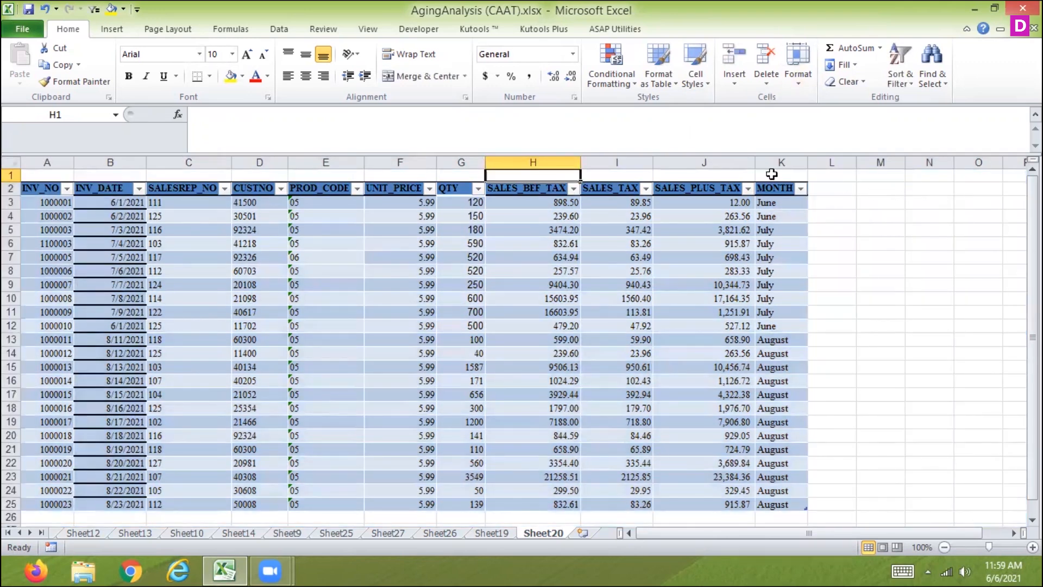
pyautogui.write('=sum')
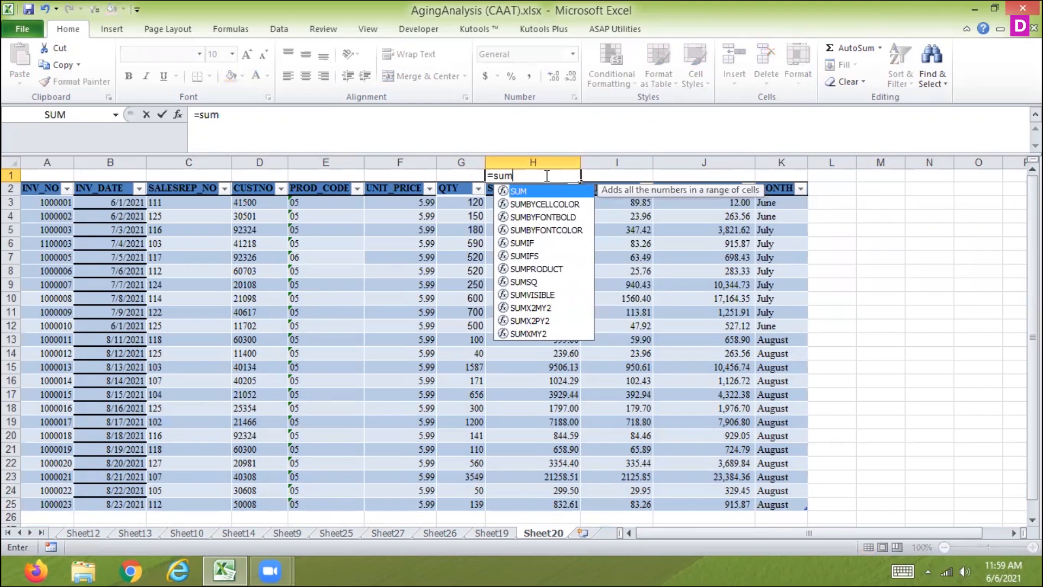
pyautogui.press('BackSpace')
pyautogui.write('u')
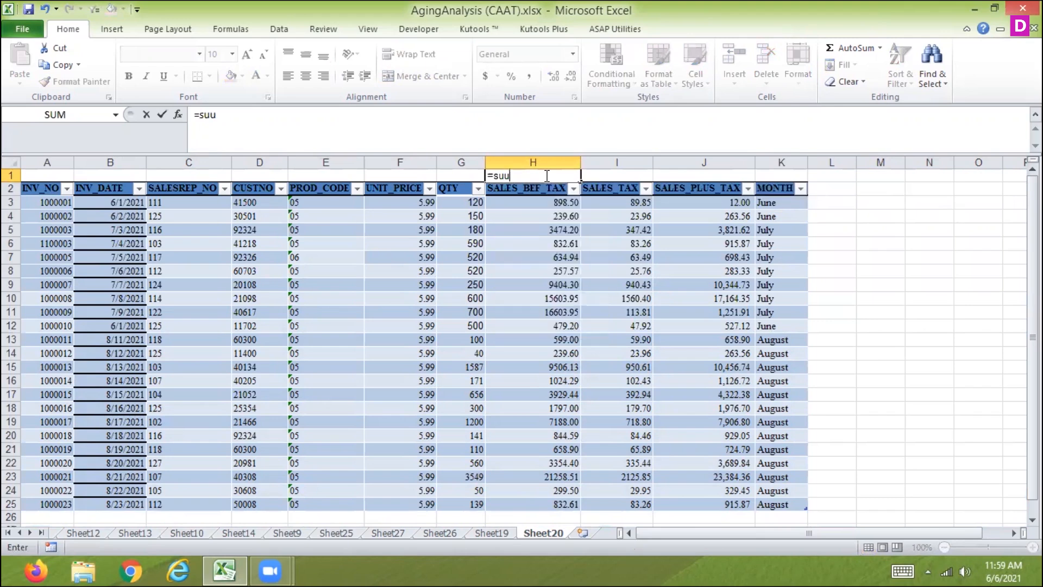
pyautogui.press('BackSpace')
pyautogui.write('b')
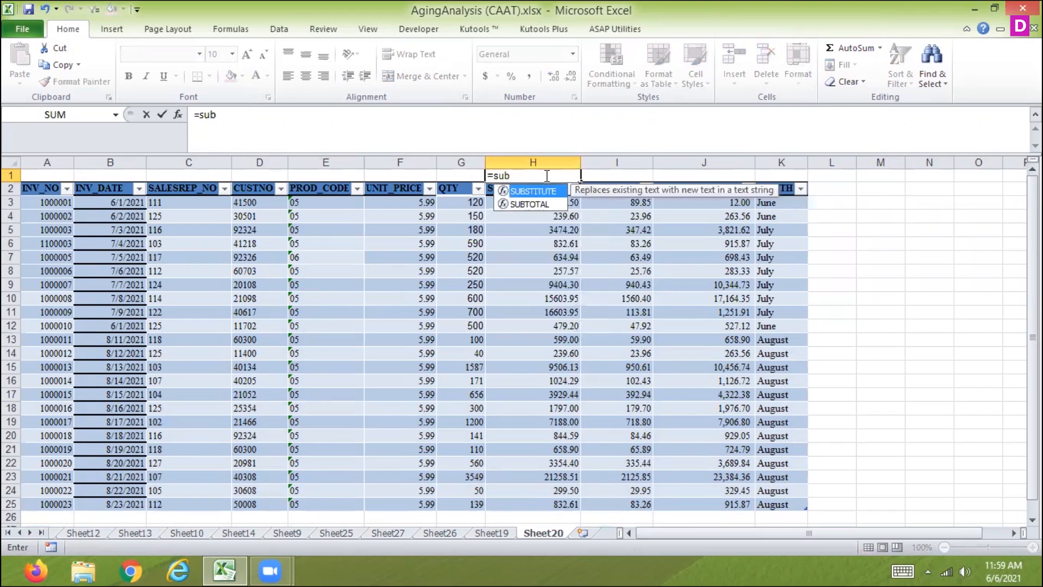
pyautogui.doubleClick(530, 204)
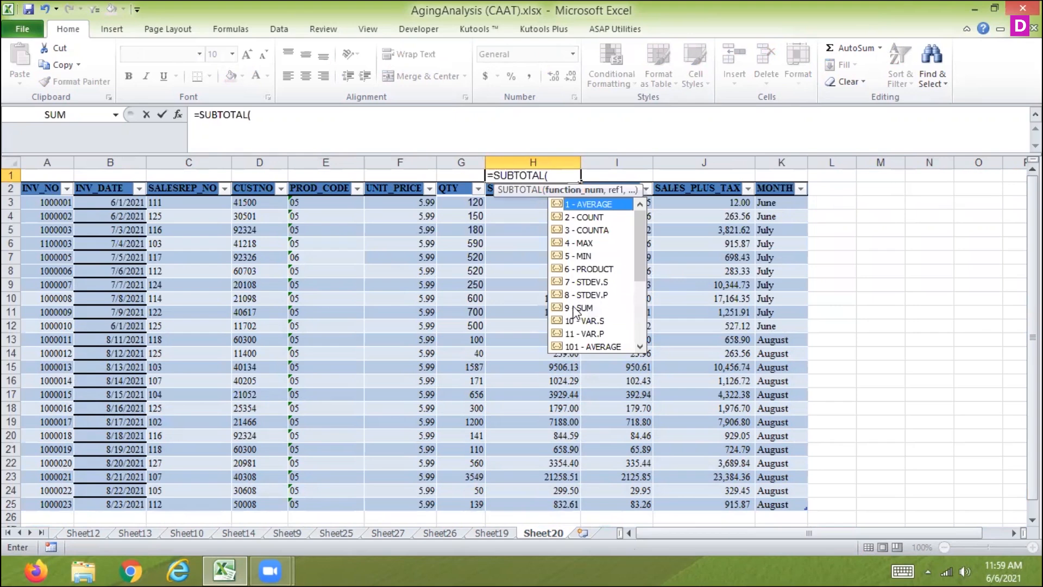
pyautogui.doubleClick(577, 308)
pyautogui.write(',')
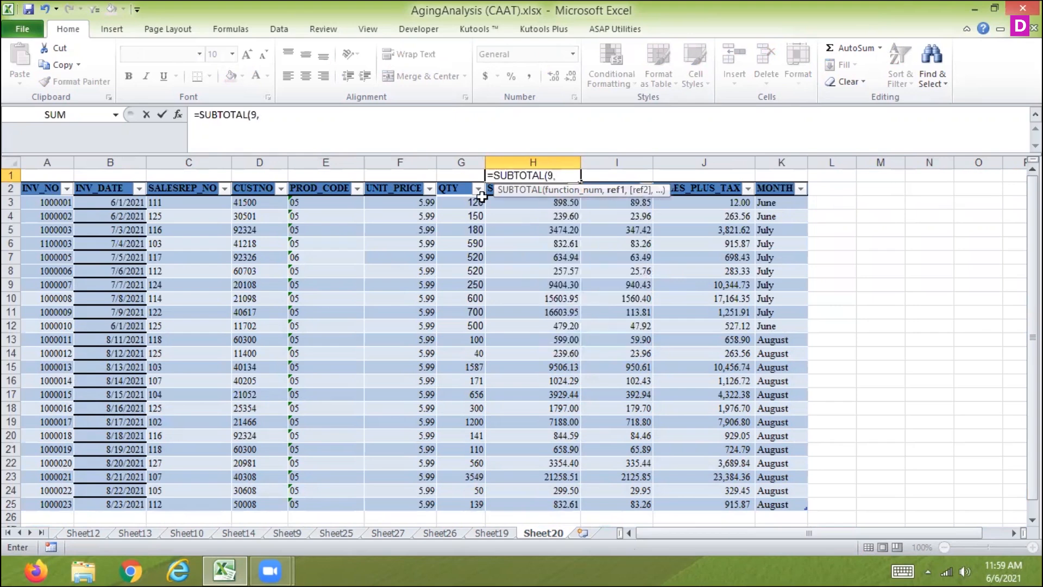
pyautogui.moveTo(493, 196); pyautogui.dragTo(505, 475)
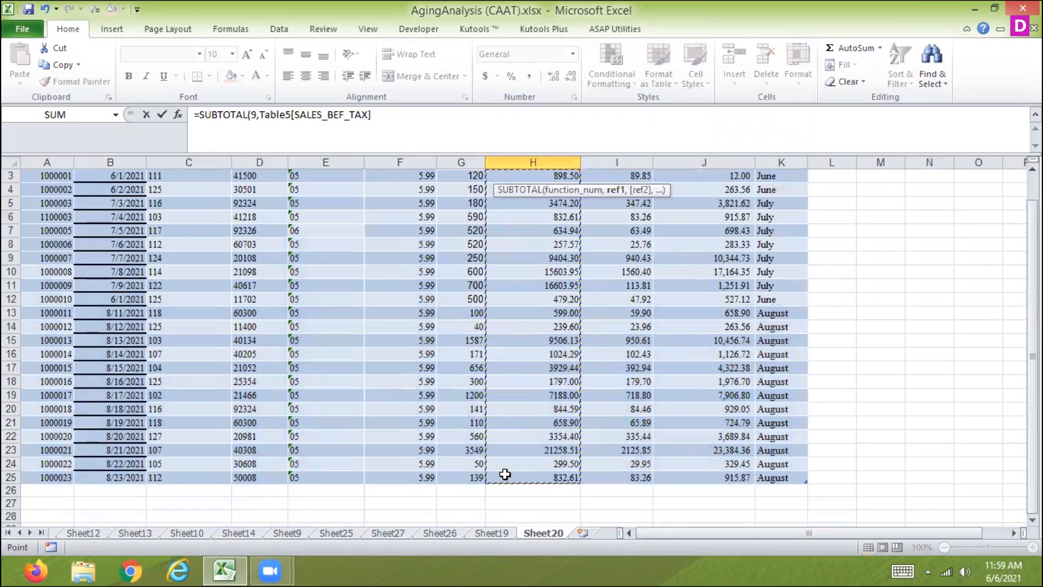
pyautogui.press('Return')
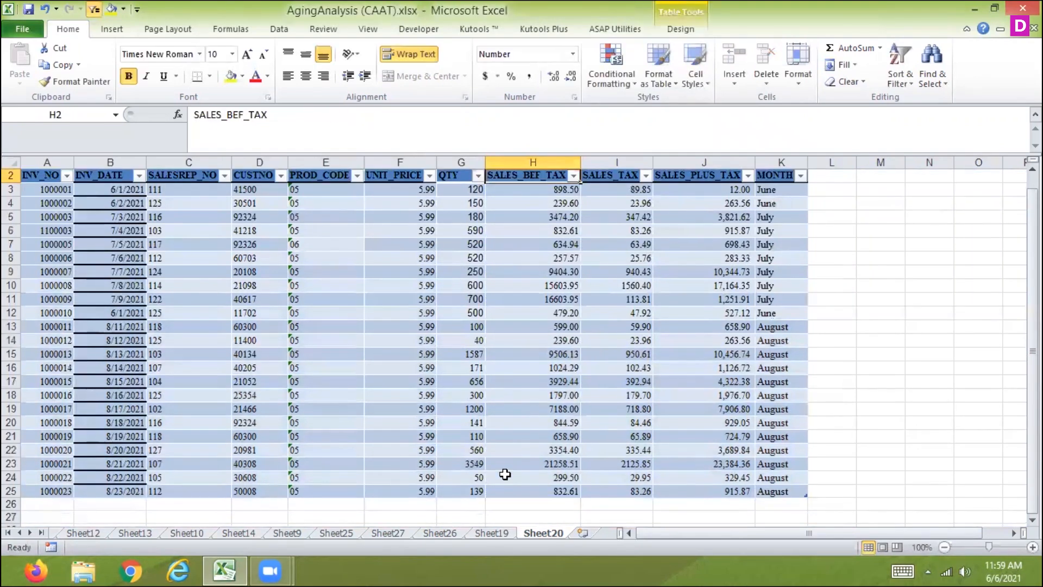
# Enter a SUBTOTAL formula with function 109 over the SALES_BEF_TAX column in I1
pyautogui.press('Up')
pyautogui.press('Right')
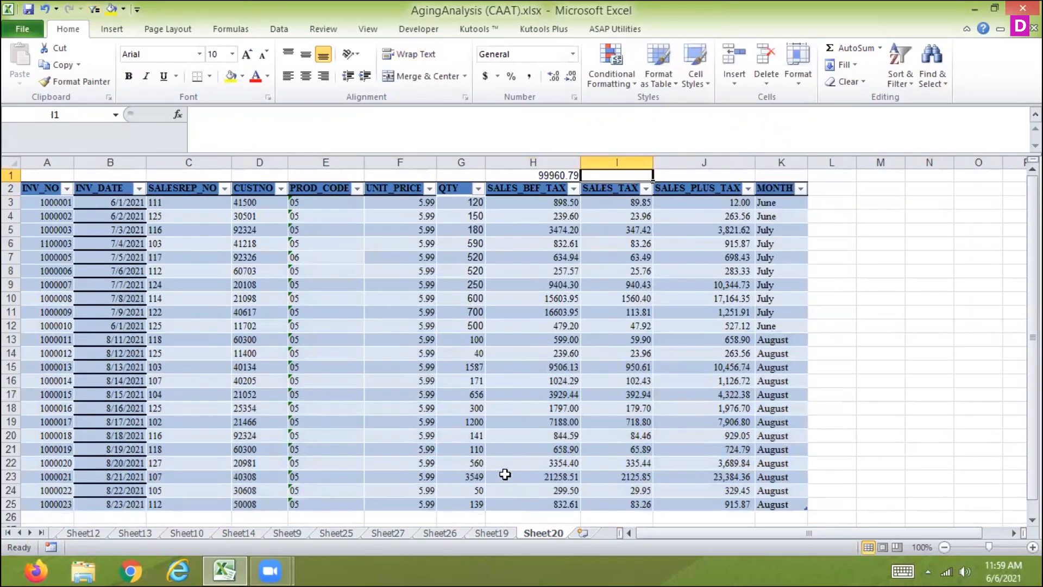
pyautogui.write('=sub')
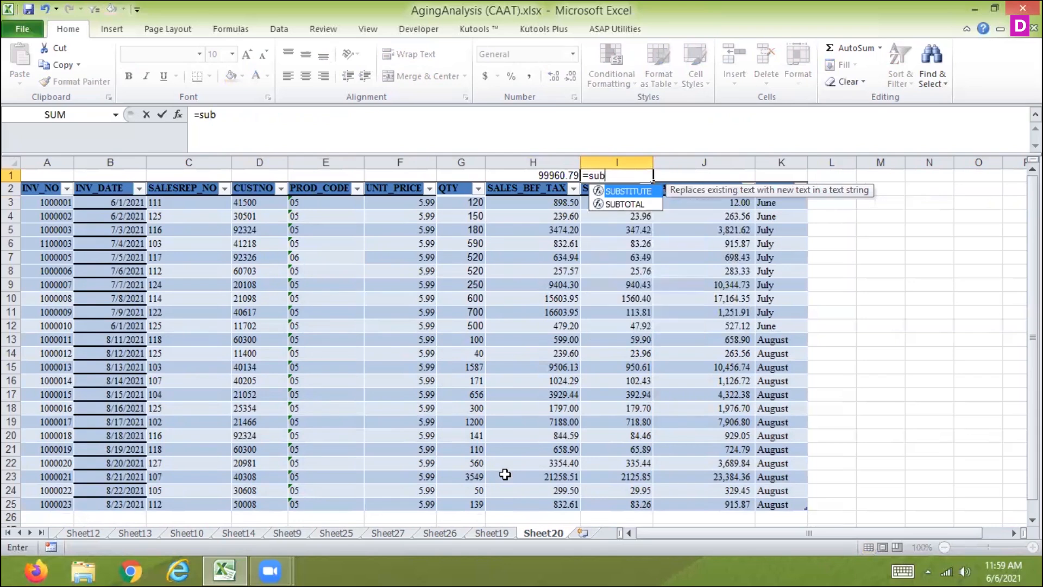
pyautogui.doubleClick(638, 202)
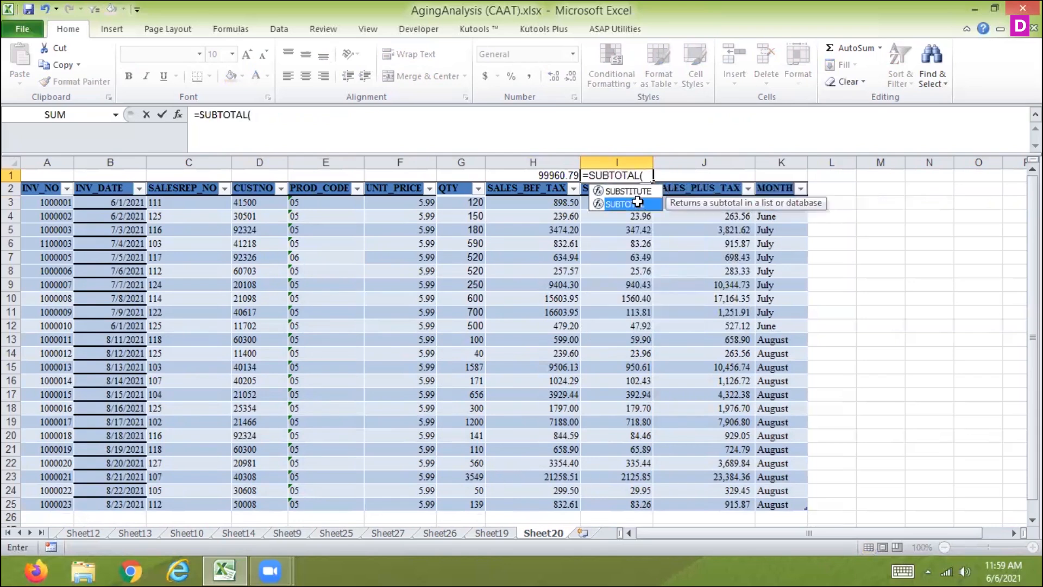
pyautogui.write('109')
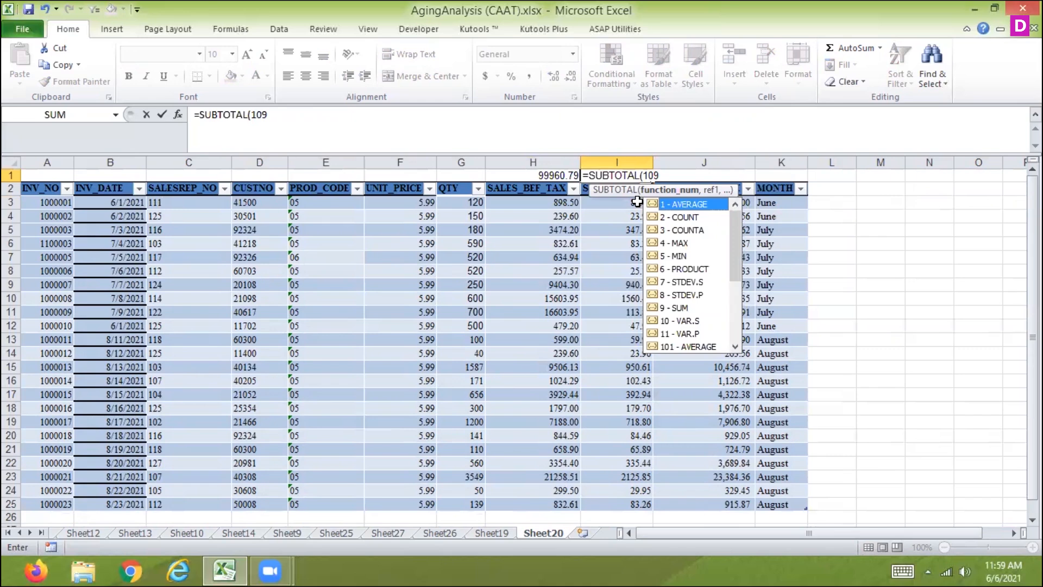
pyautogui.write(',')
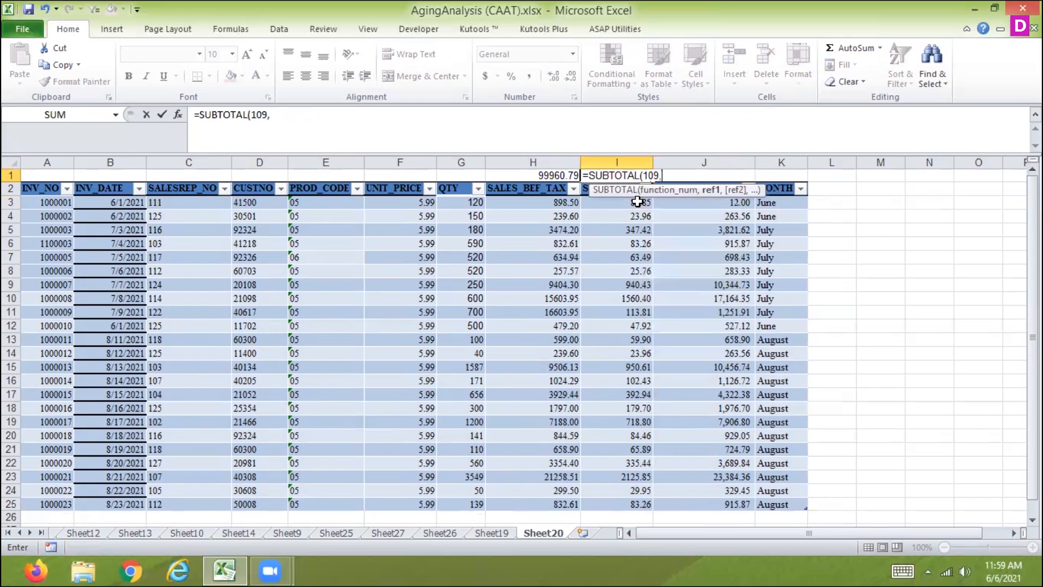
pyautogui.moveTo(525, 214); pyautogui.dragTo(515, 380)
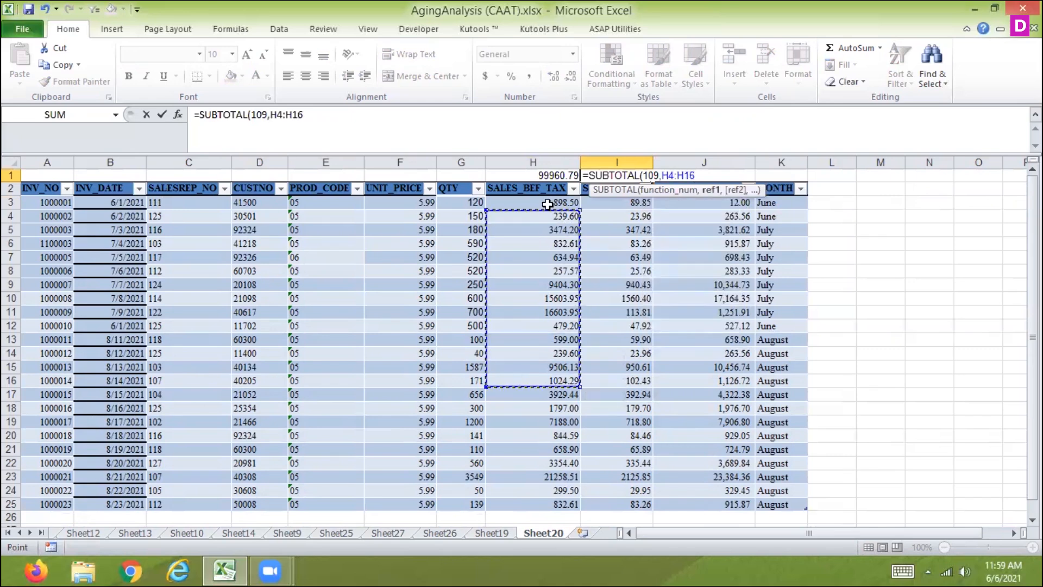
pyautogui.moveTo(547, 202); pyautogui.dragTo(520, 507)
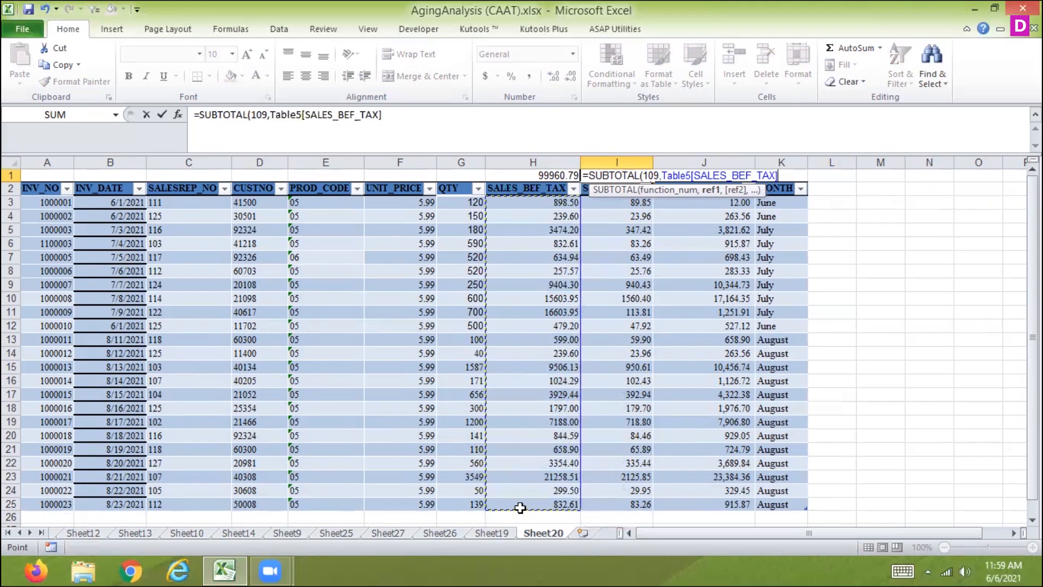
pyautogui.press('Return')
pyautogui.press('Up')
pyautogui.press('Left')
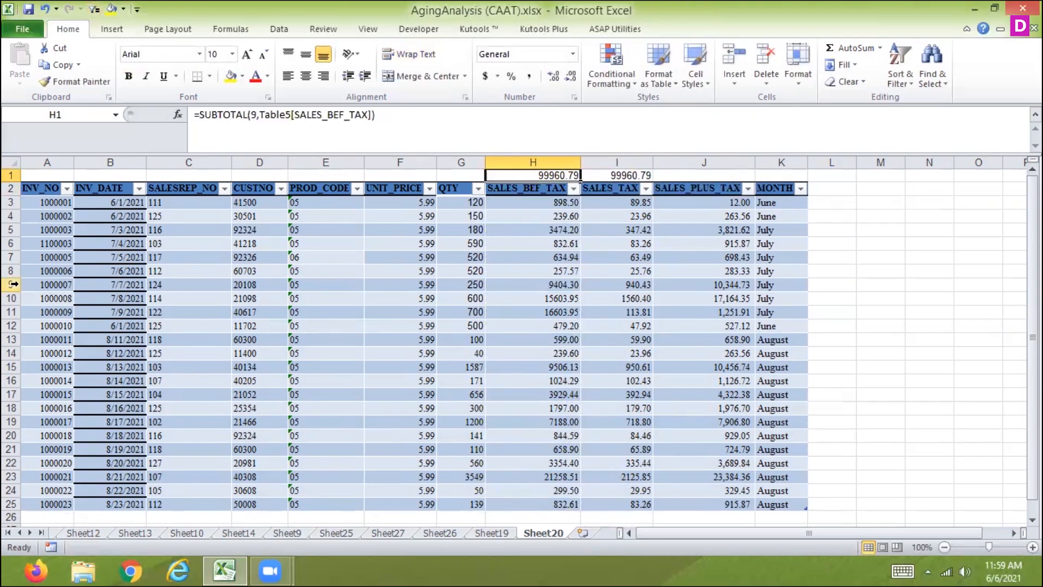
# Hide worksheet rows 9 to 14 in the invoice table
pyautogui.moveTo(13, 284); pyautogui.dragTo(13, 356)
pyautogui.rightClick(13, 356)
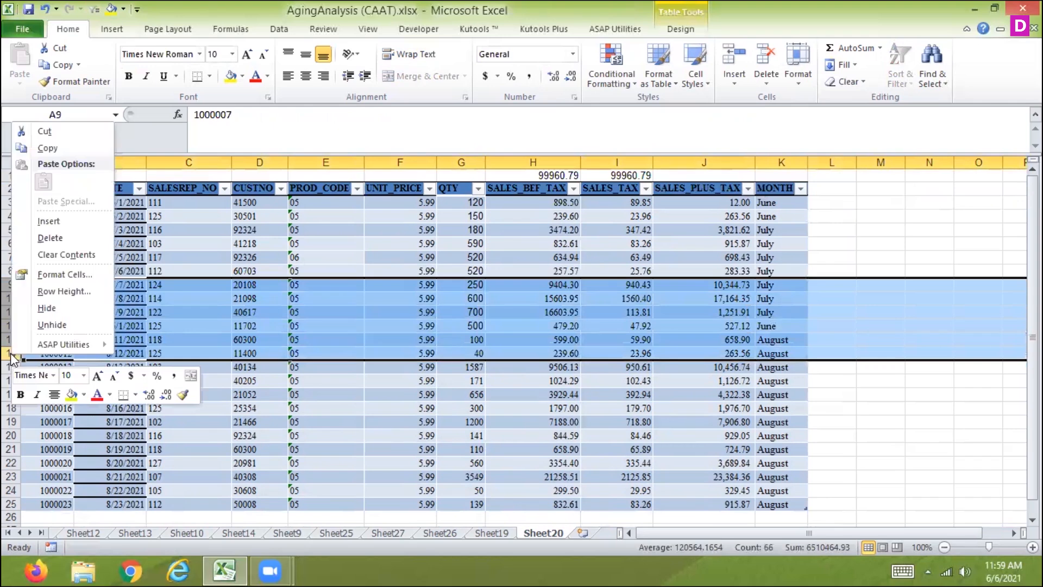
pyautogui.click(45, 308)
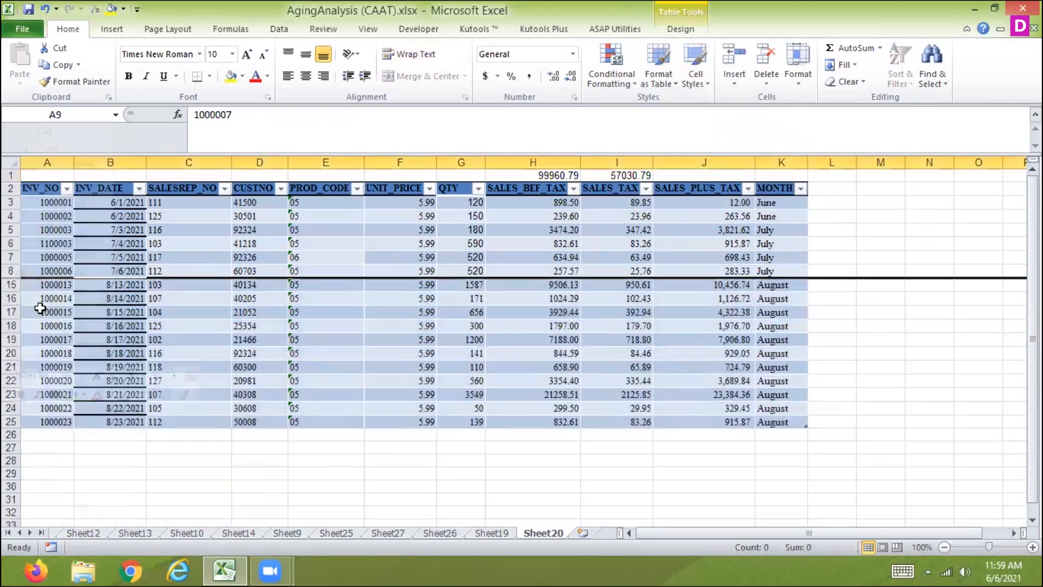
# Compare the function 9 and function 109 SUBTOTAL formulas in H1 and I1, and undo the row hiding
pyautogui.click(538, 176)
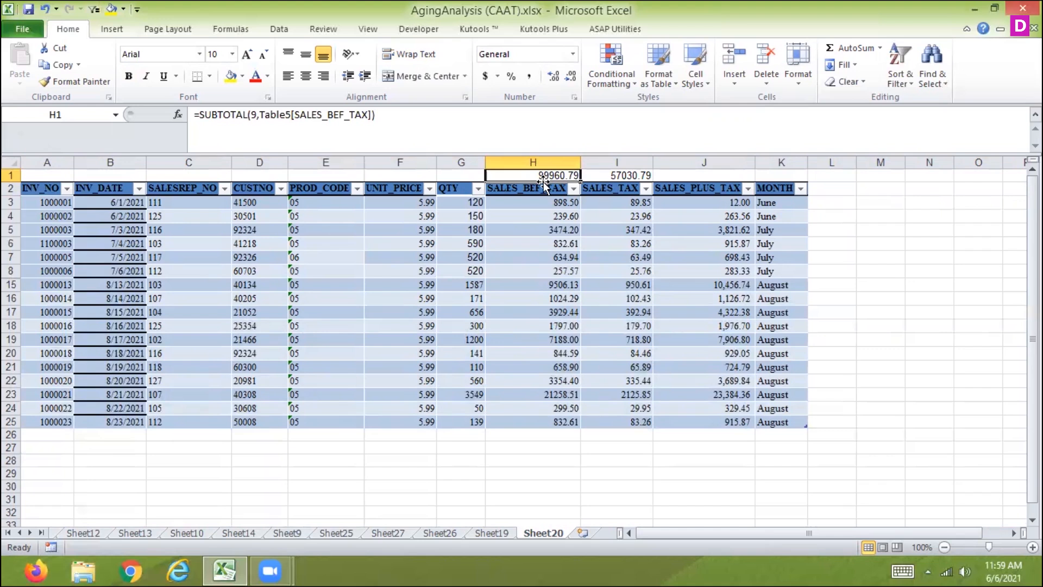
pyautogui.press('Right')
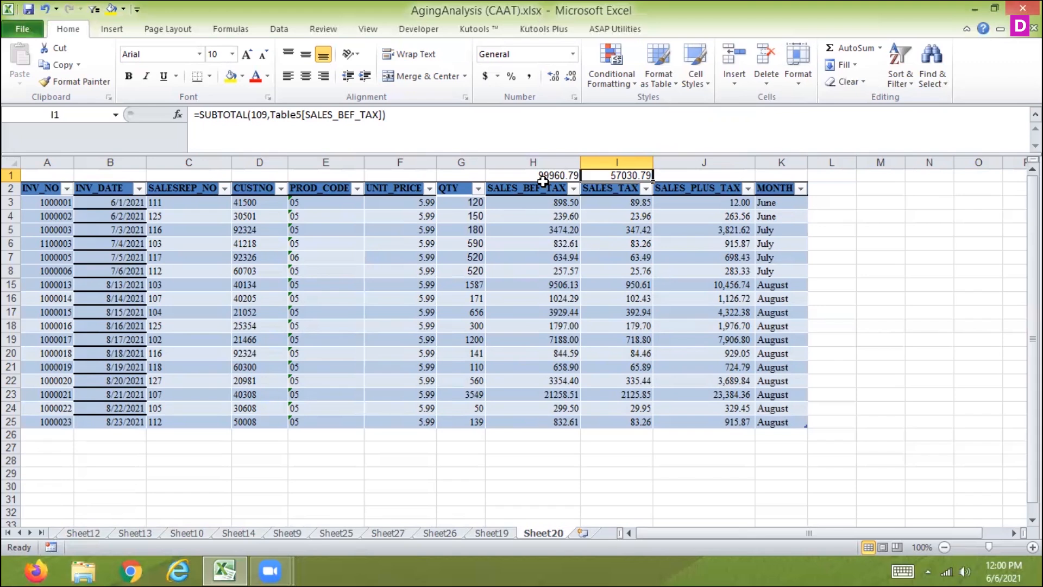
pyautogui.hotkey('ctrl', 'z')
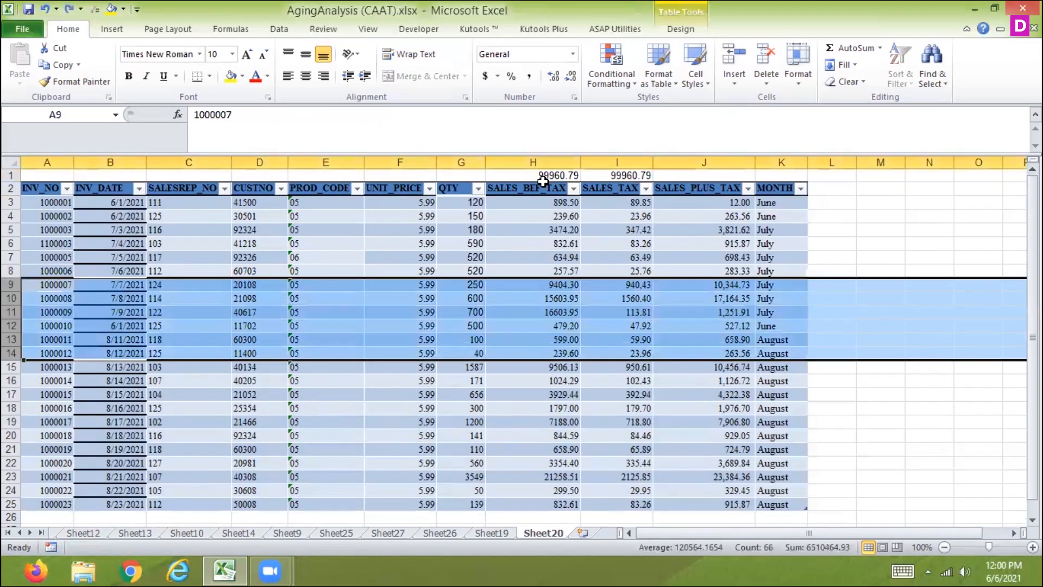
# Enter 1000 in L3 and 2000 in L4, directly beside the MONTH column
pyautogui.click(826, 198)
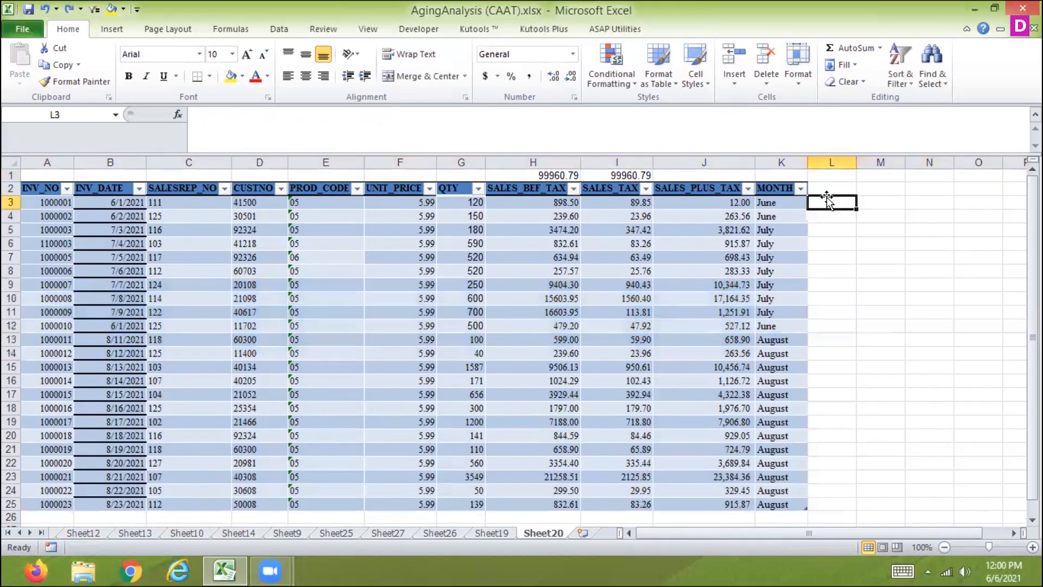
pyautogui.write('1000')
pyautogui.press('Return')
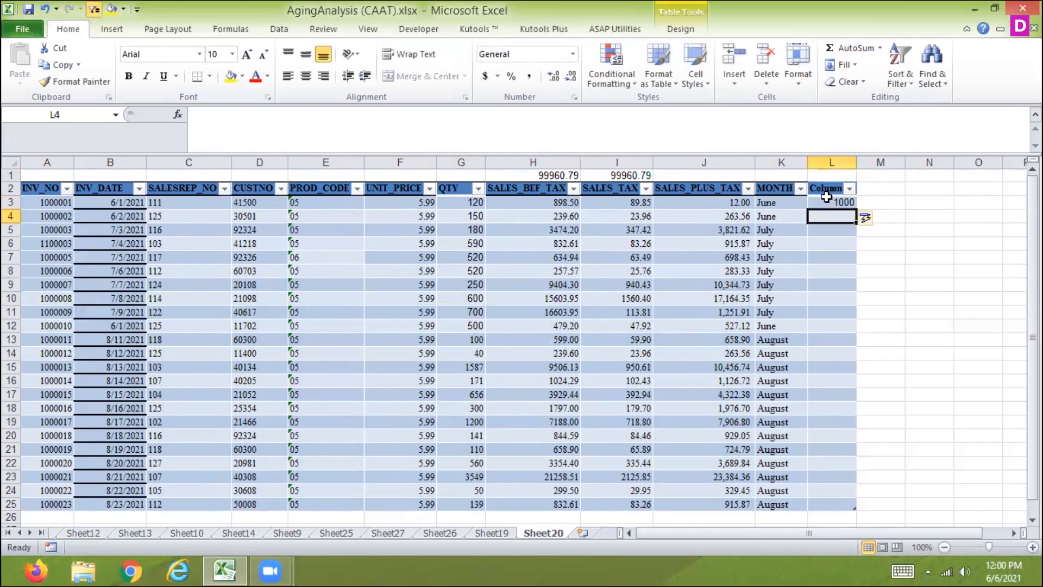
pyautogui.write('2000')
pyautogui.press('Return')
pyautogui.press('Return')
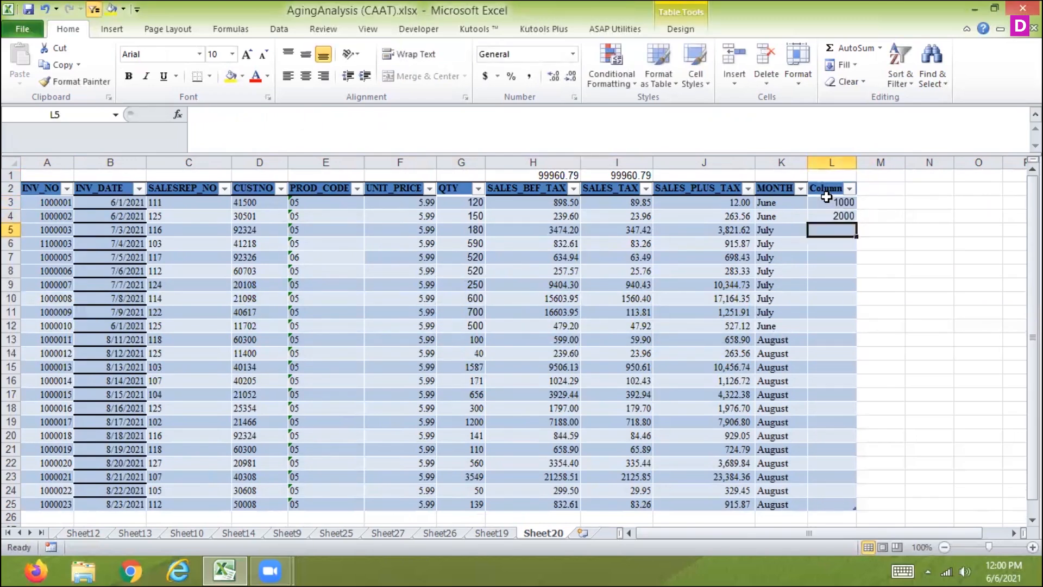
# Enter 5000 in L12, on the row of the third June invoice
pyautogui.press('Return')
pyautogui.press('Return')
pyautogui.press('Return')
pyautogui.press('Return')
pyautogui.press('Return')
pyautogui.press('Return')
pyautogui.press('Return')
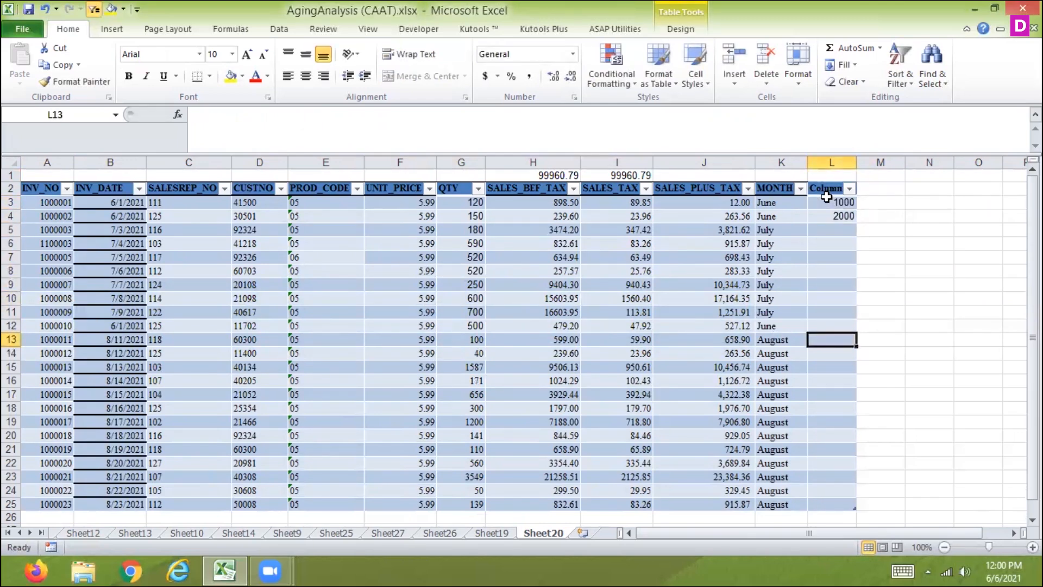
pyautogui.press('Up')
pyautogui.write('5000')
pyautogui.press('Return')
# Select the whole invoice table from A2 to L25 and convert it to a normal range
pyautogui.click(43, 187)
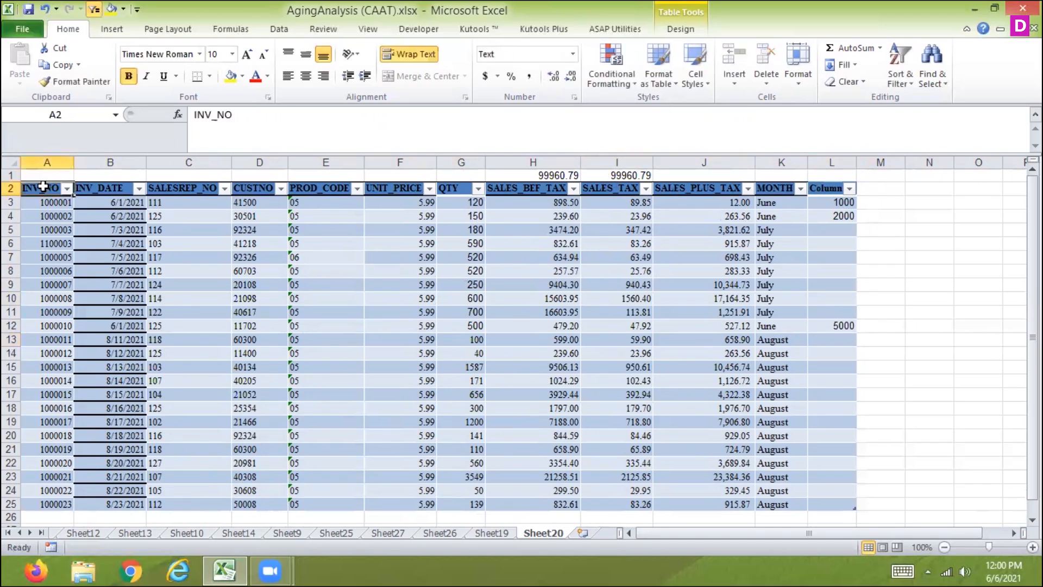
pyautogui.hotkey('ctrl', 'shift', 'Right')
pyautogui.hotkey('ctrl', 'shift', 'Down')
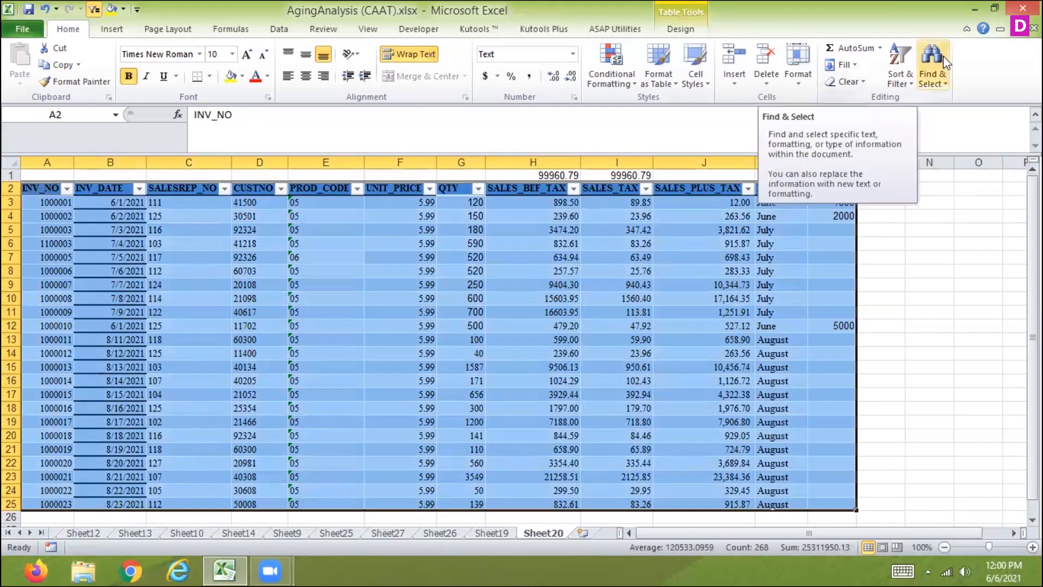
pyautogui.click(681, 29)
pyautogui.click(123, 81)
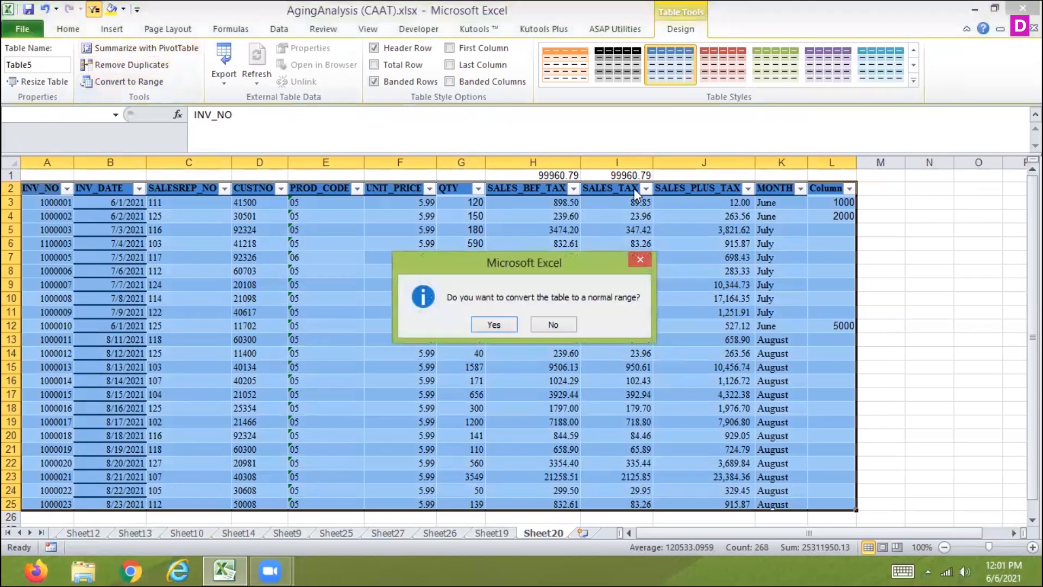
pyautogui.click(499, 321)
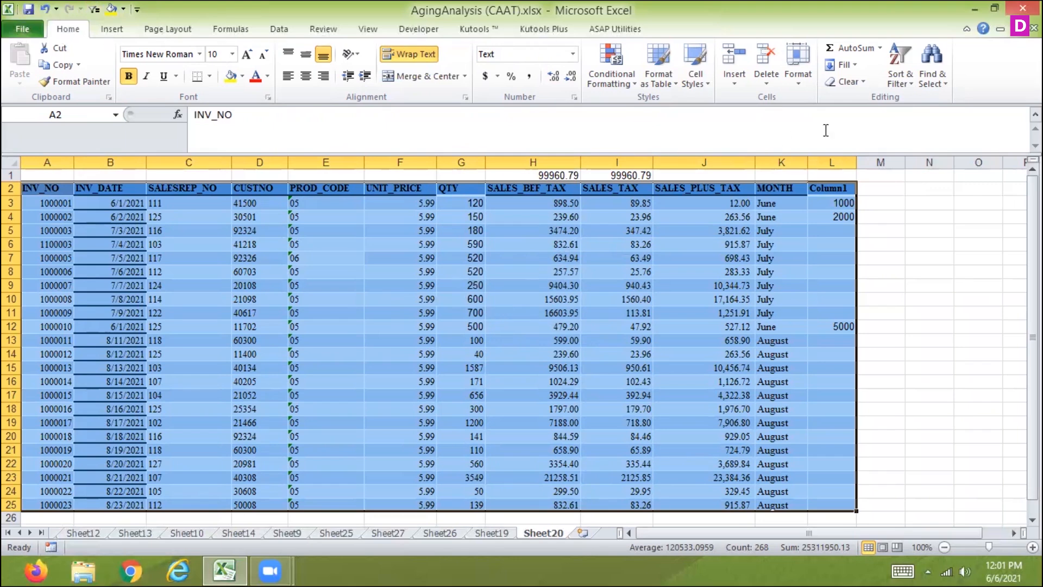
# Limit the selection of the full invoice range A2:L25 to visible cells only
pyautogui.click(951, 89)
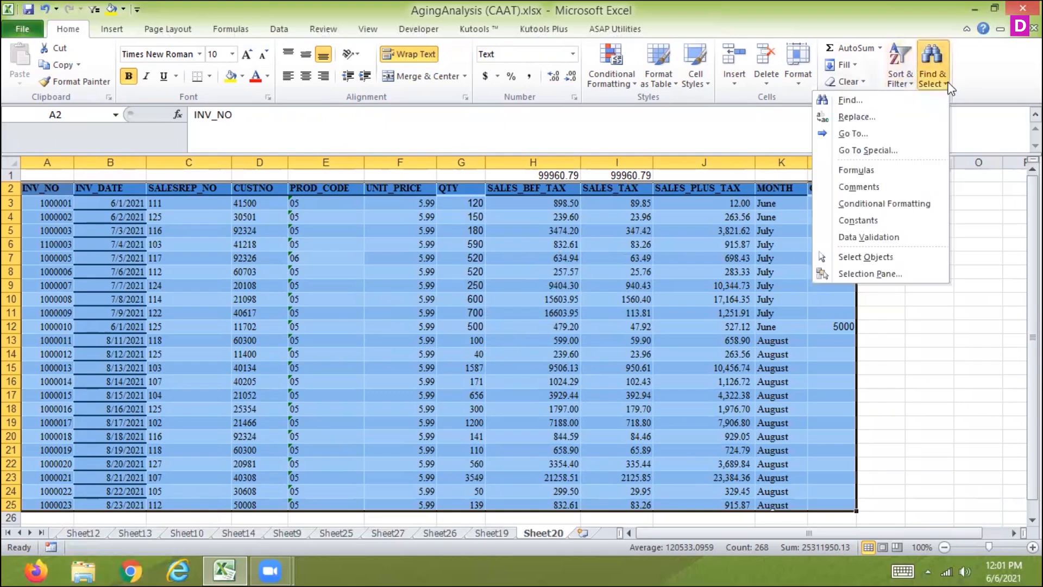
pyautogui.click(831, 149)
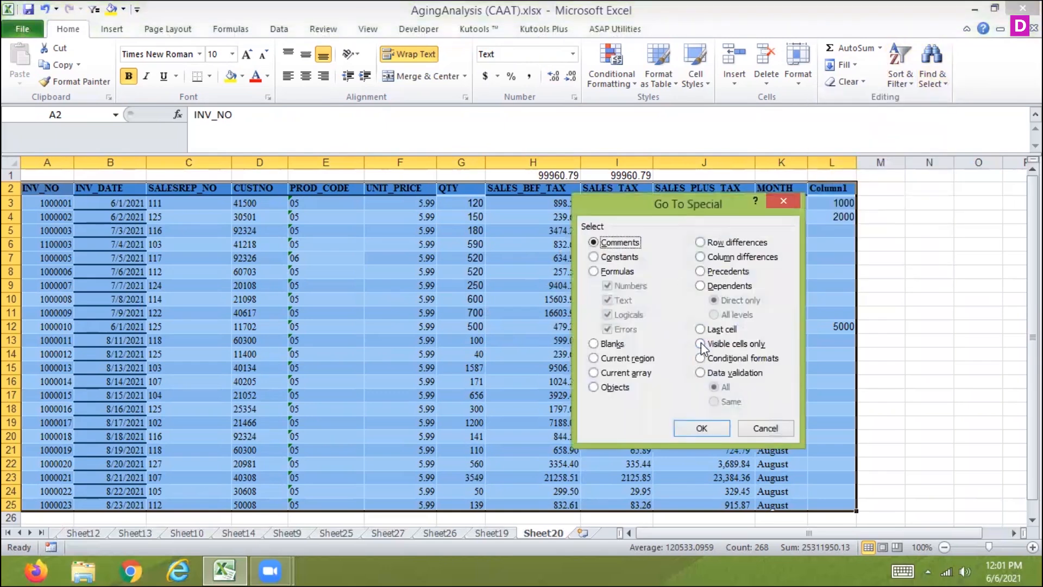
pyautogui.click(702, 344)
pyautogui.click(700, 430)
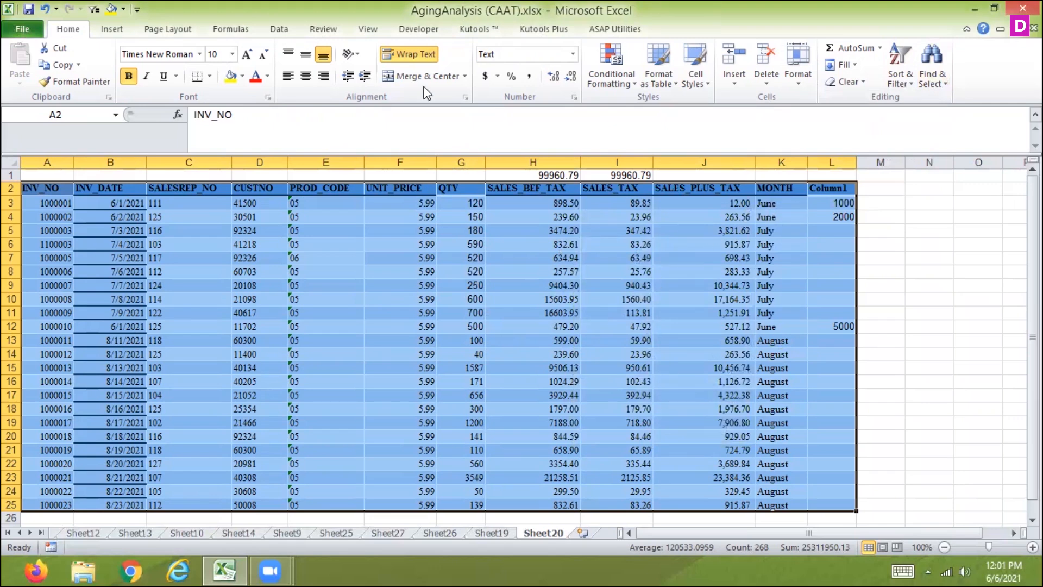
# Add filters to the invoice range's header row and filter the MONTH column to June only
pyautogui.click(280, 29)
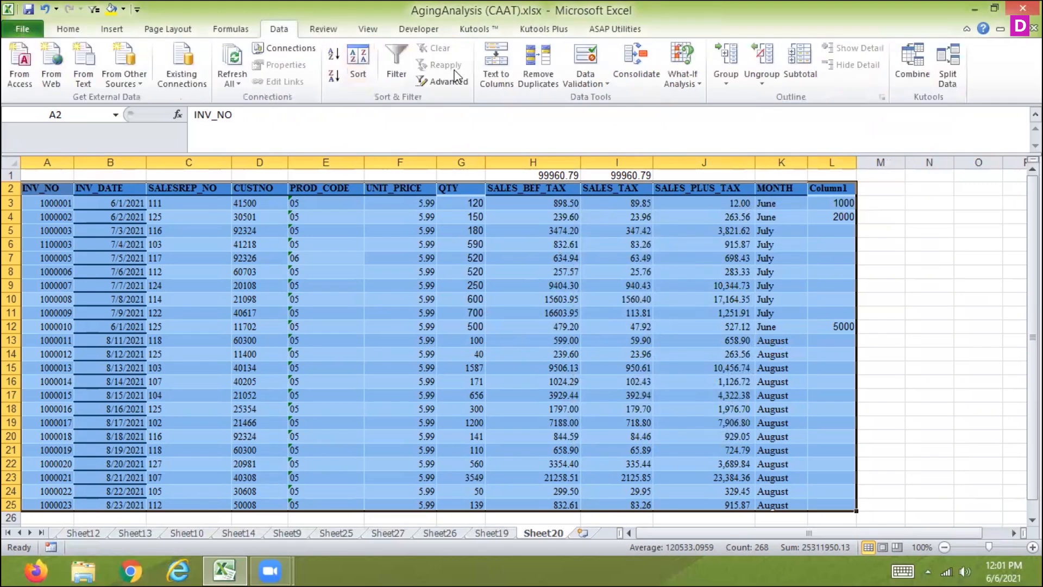
pyautogui.click(393, 64)
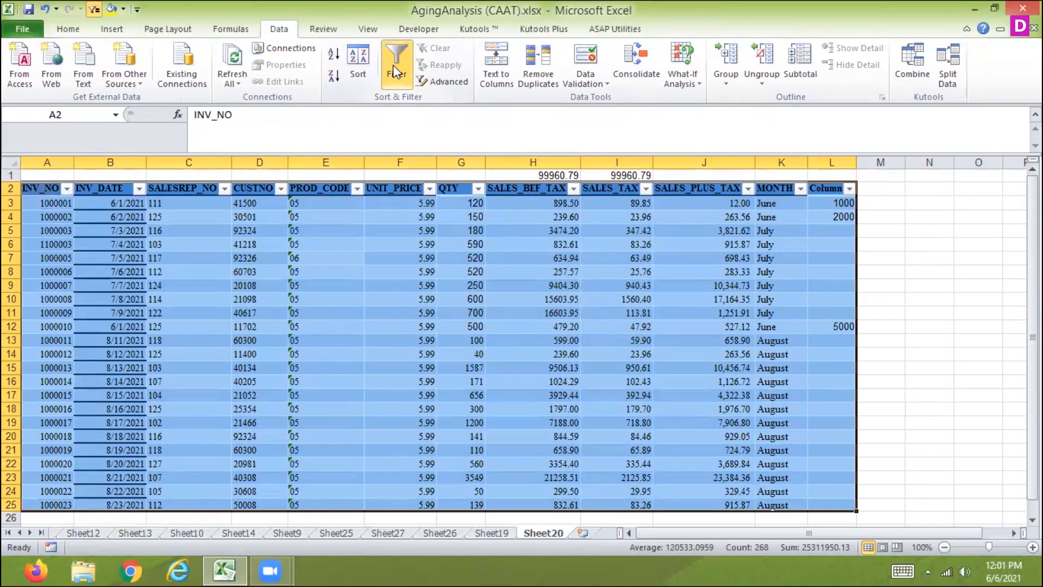
pyautogui.click(800, 188)
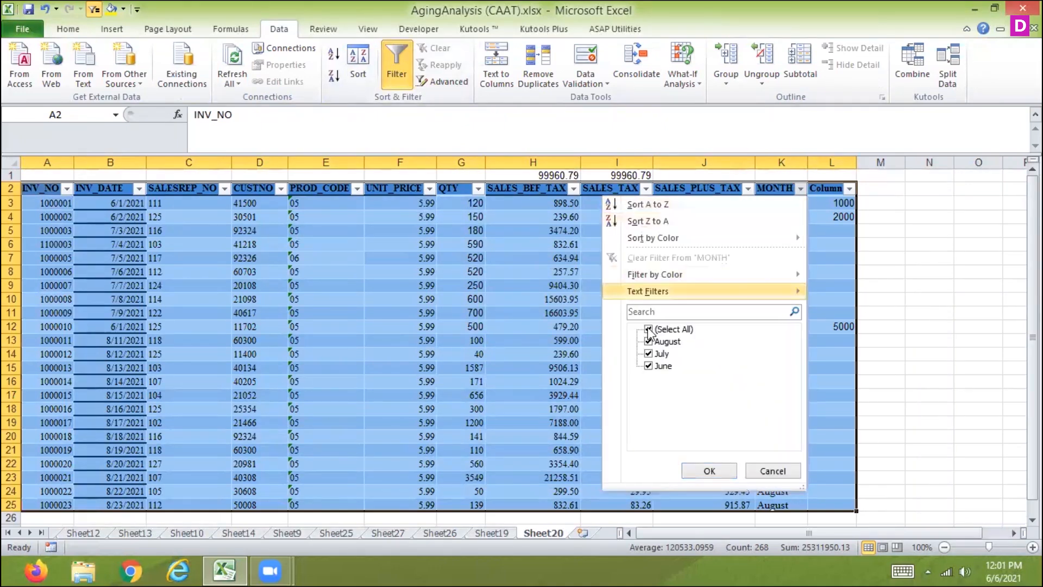
pyautogui.click(648, 329)
pyautogui.click(648, 366)
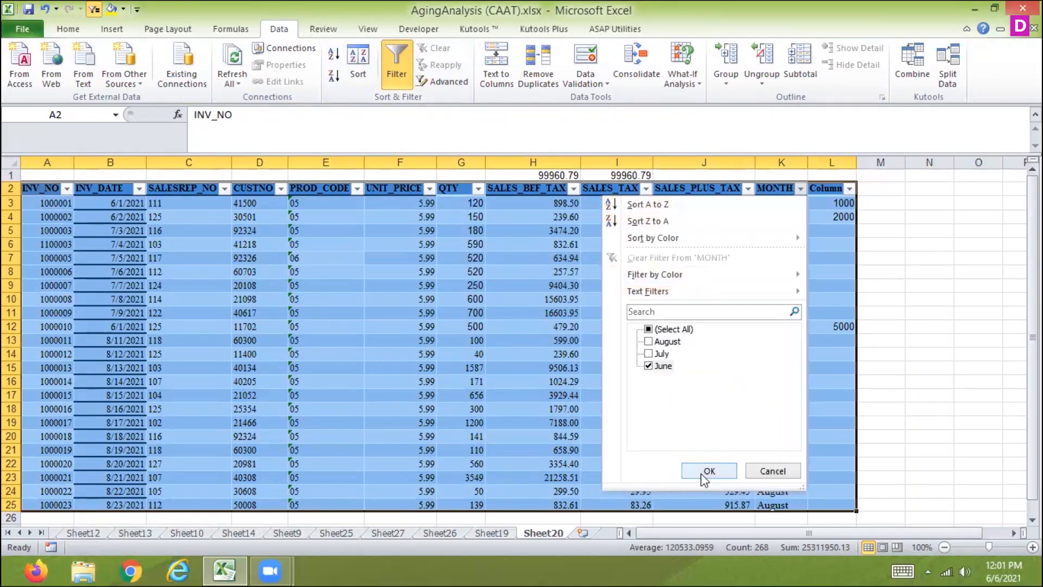
pyautogui.click(702, 471)
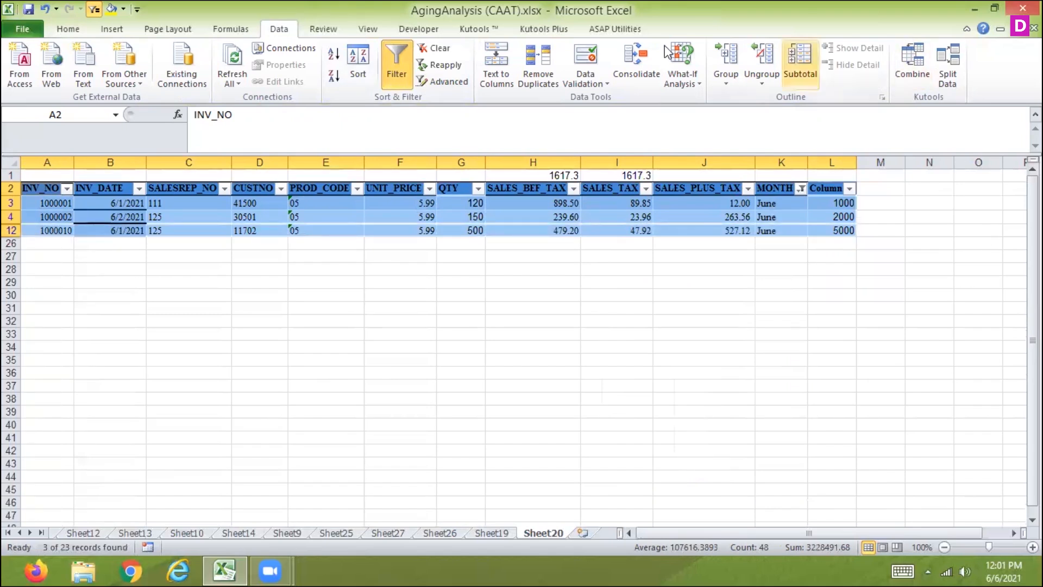
# Limit the selection of the June-filtered invoice range to visible cells only
pyautogui.click(72, 31)
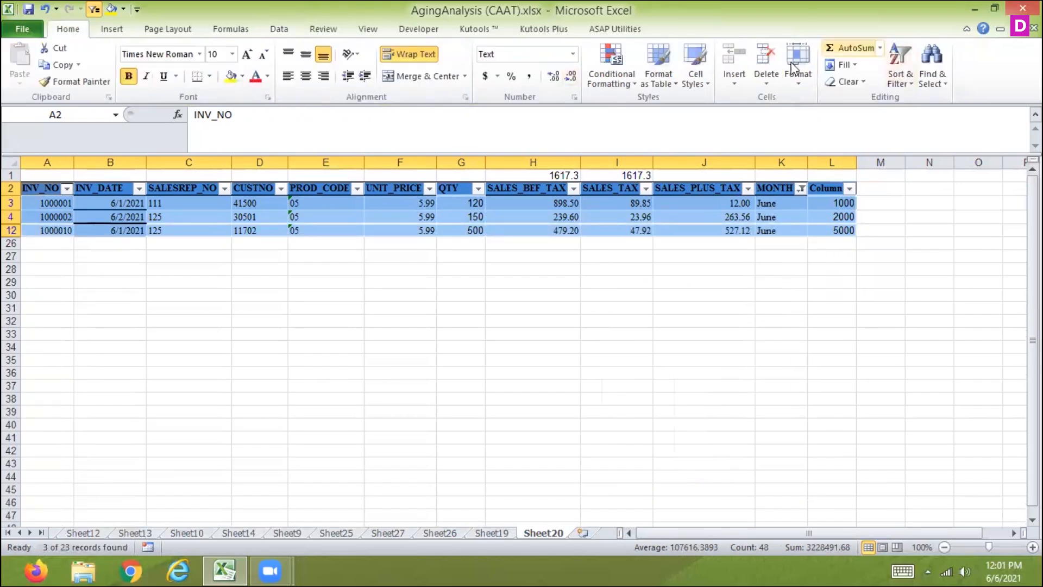
pyautogui.click(935, 79)
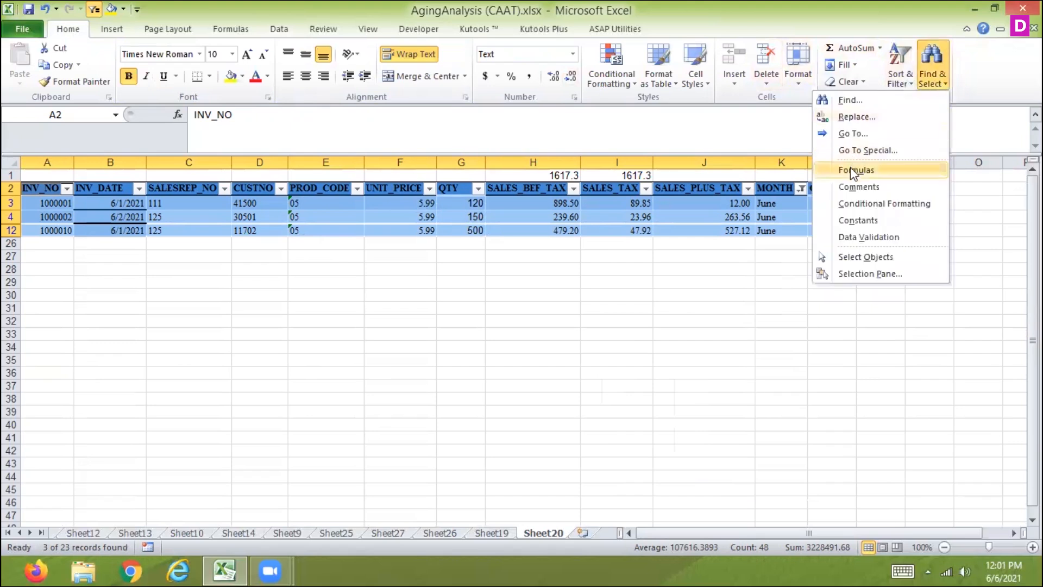
pyautogui.click(855, 151)
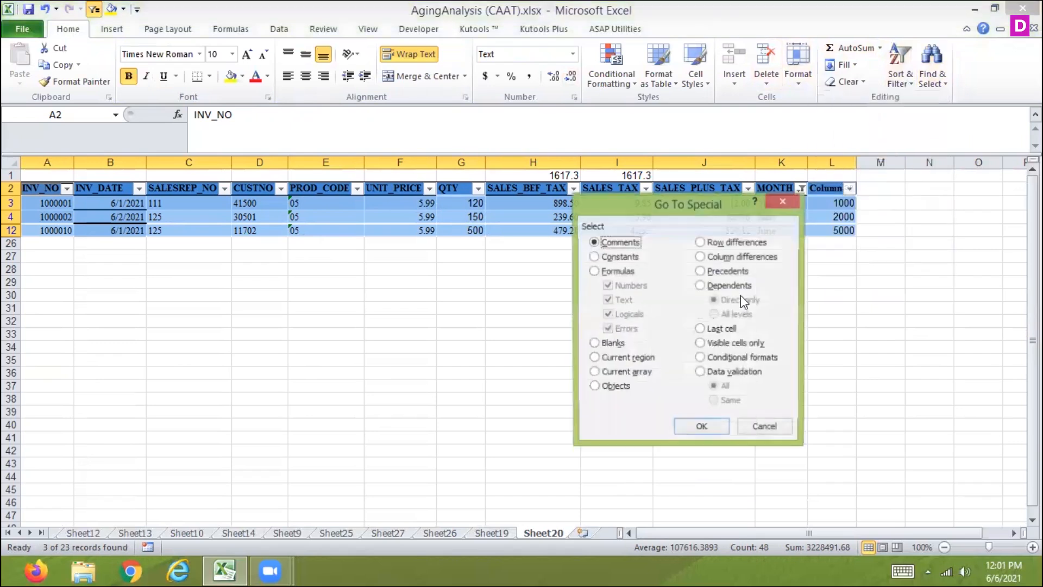
pyautogui.click(709, 343)
pyautogui.click(700, 428)
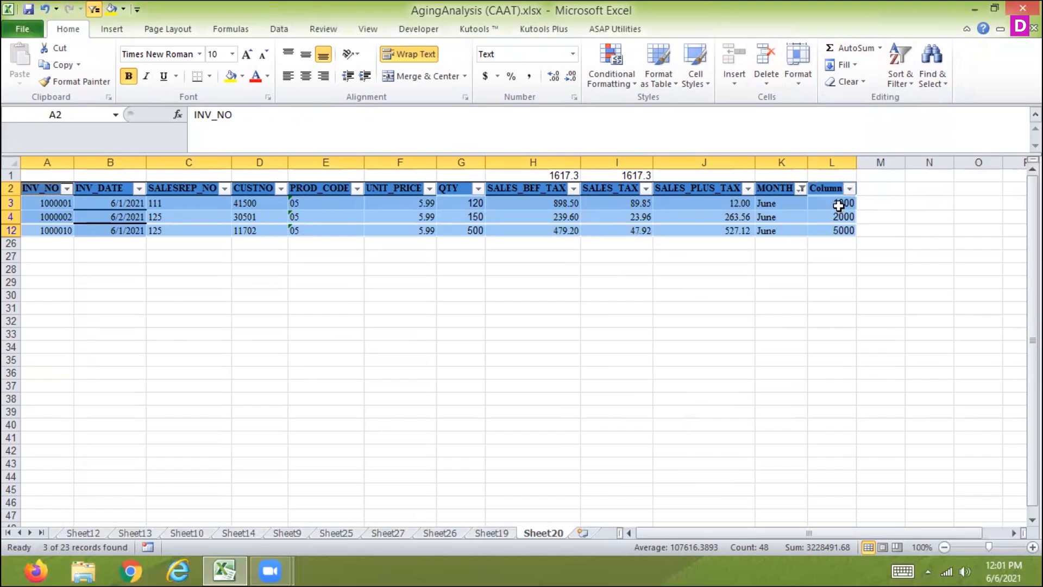
# Try to copy the June values in L3:L12 into the QTY column from G3, and undo the paste
pyautogui.moveTo(839, 206); pyautogui.dragTo(836, 232)
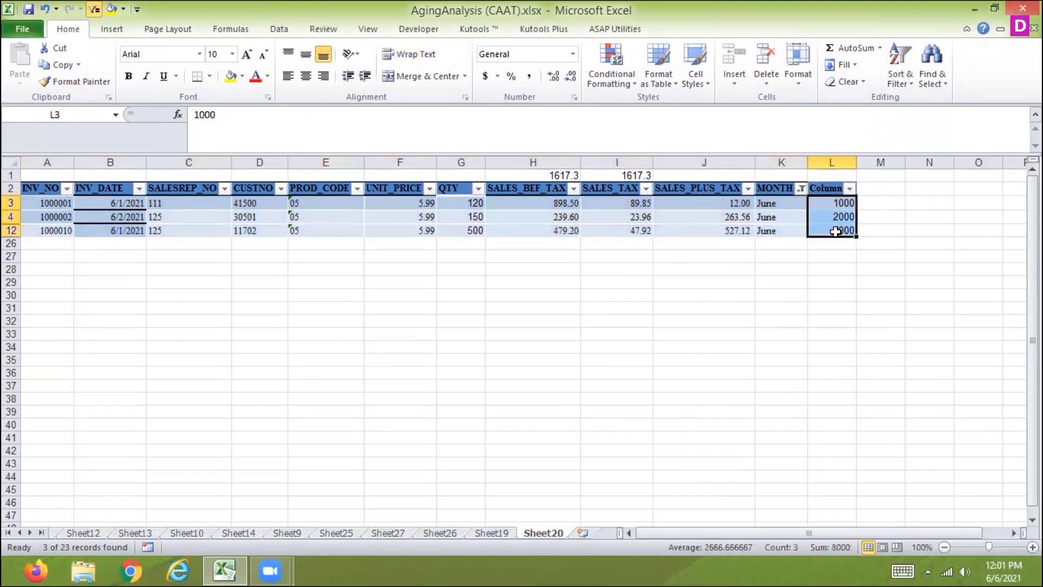
pyautogui.hotkey('ctrl', 'c')
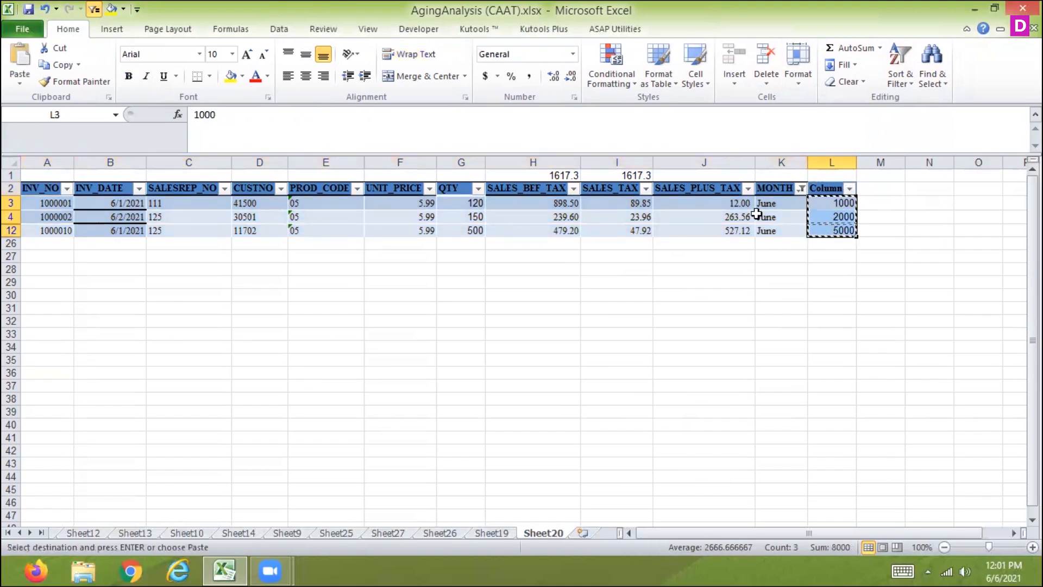
pyautogui.click(472, 204)
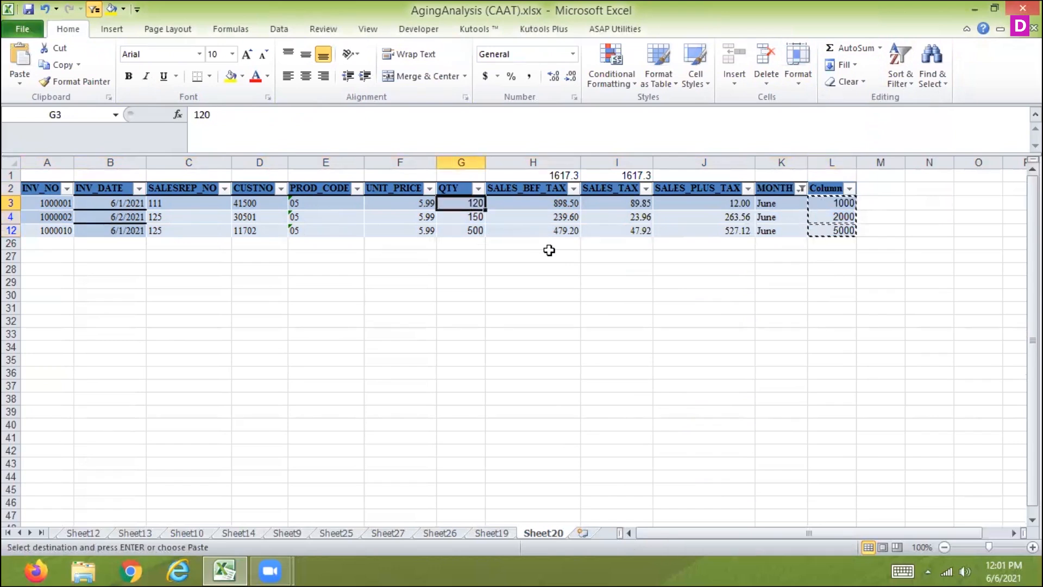
pyautogui.hotkey('ctrl', 'v')
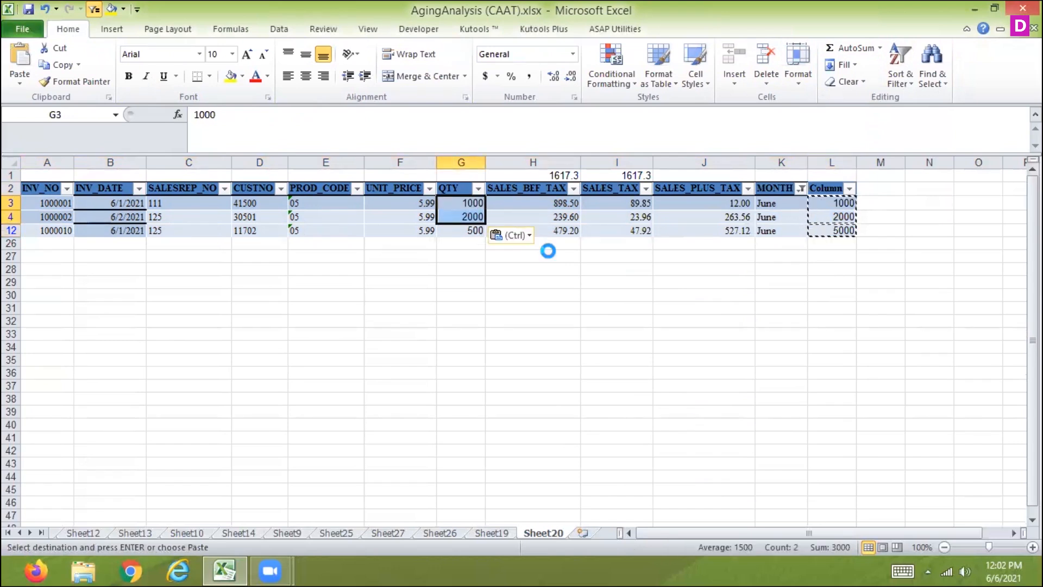
pyautogui.hotkey('ctrl', 'z')
pyautogui.moveTo(451, 197)
pyautogui.mouseDown()
pyautogui.moveTo(452, 215)
pyautogui.moveTo(460, 207)
pyautogui.mouseUp()
pyautogui.press('Escape')
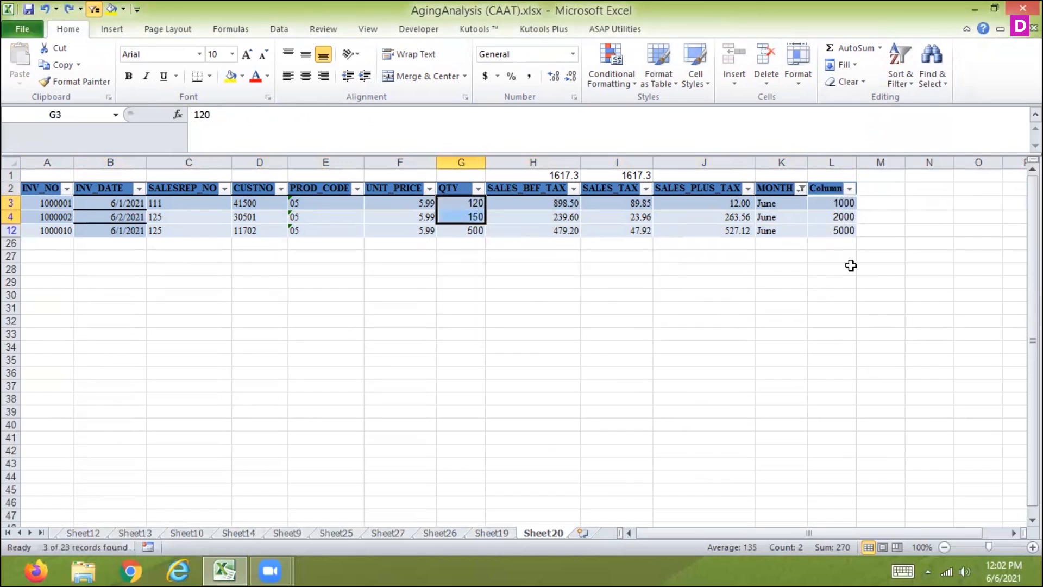
# Try to transfer the copied L3:L12 values into QTY cells G3:G12 with Fill Left, and undo it
pyautogui.moveTo(843, 204); pyautogui.dragTo(842, 232)
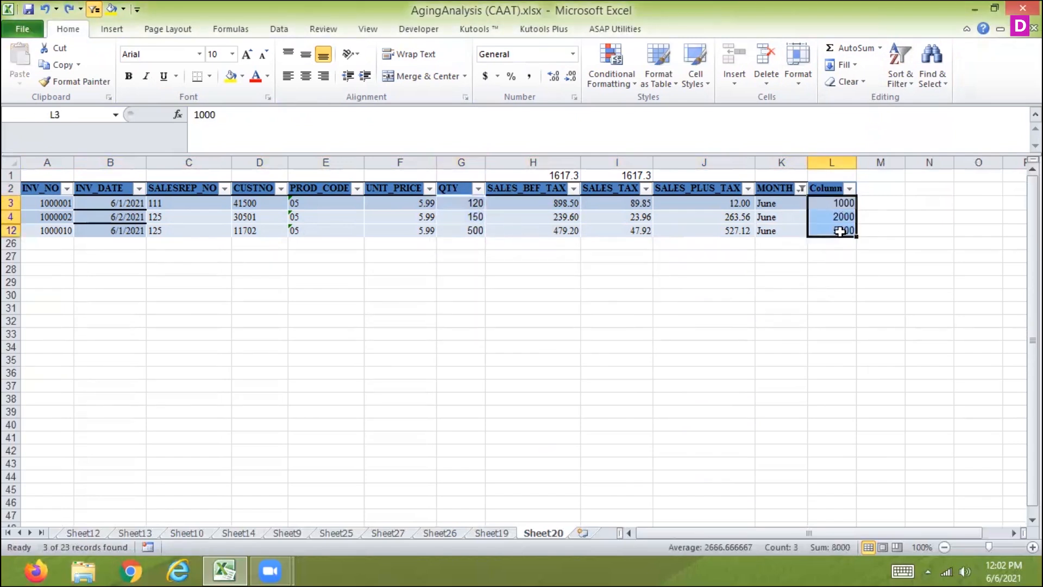
pyautogui.hotkey('ctrl', 'c')
pyautogui.moveTo(471, 203); pyautogui.dragTo(477, 229)
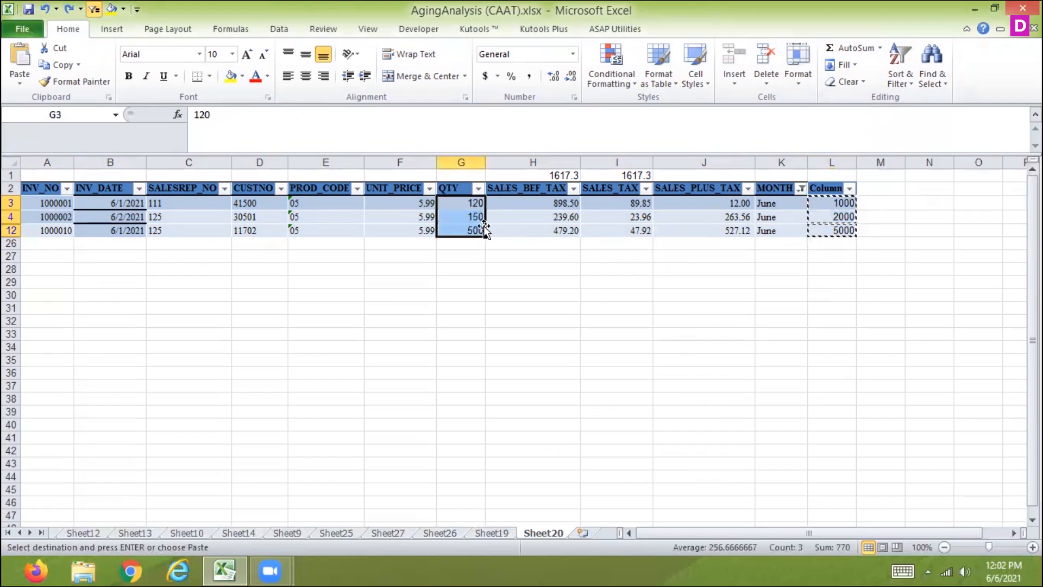
pyautogui.click(849, 66)
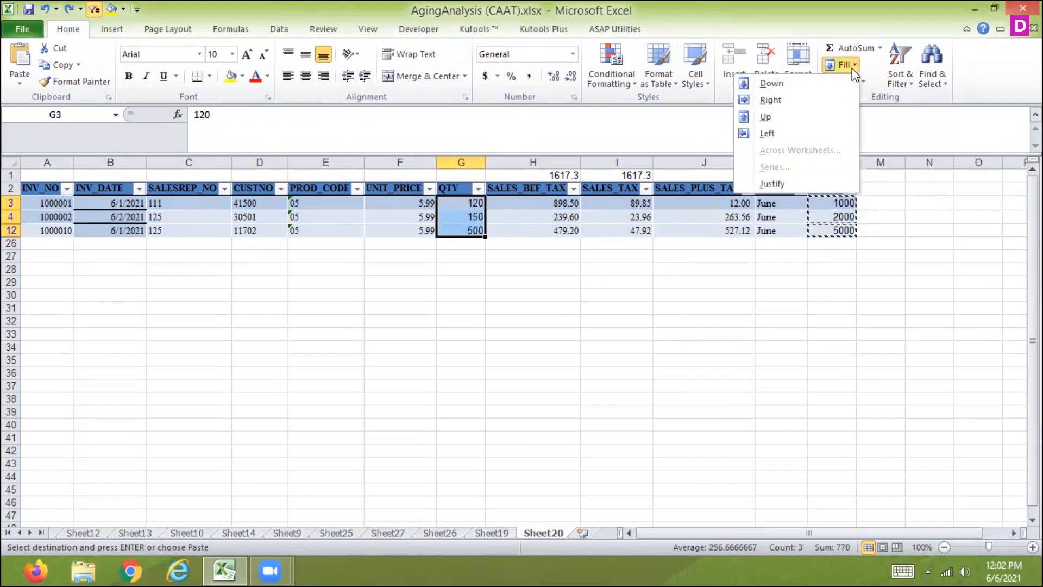
pyautogui.click(764, 134)
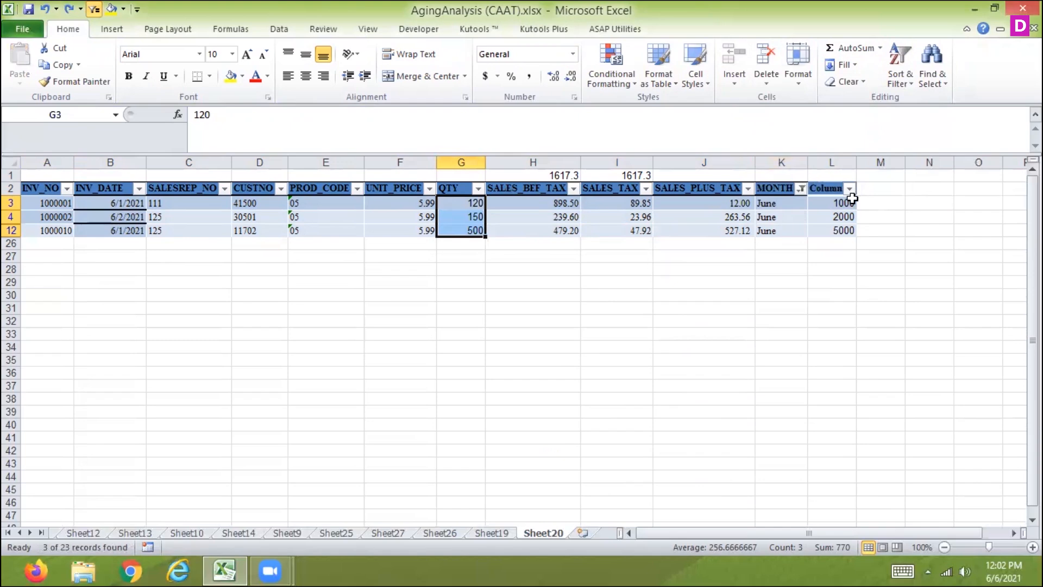
pyautogui.hotkey('ctrl', 'z')
# Reapply the June-only filter on the MONTH column and select the visible QTY cells in G3:G12
pyautogui.click(800, 188)
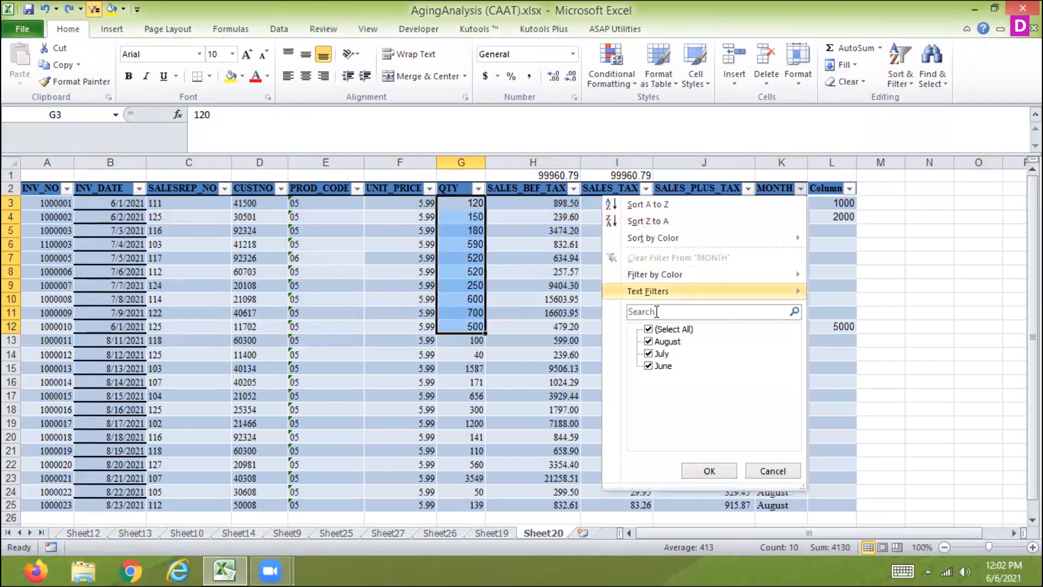
pyautogui.click(648, 329)
pyautogui.click(647, 366)
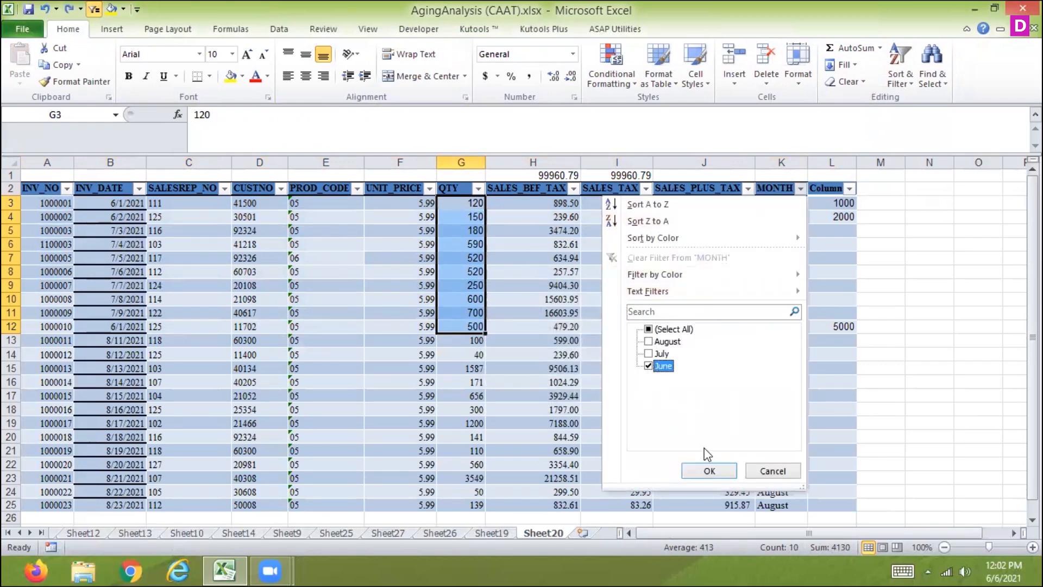
pyautogui.click(713, 469)
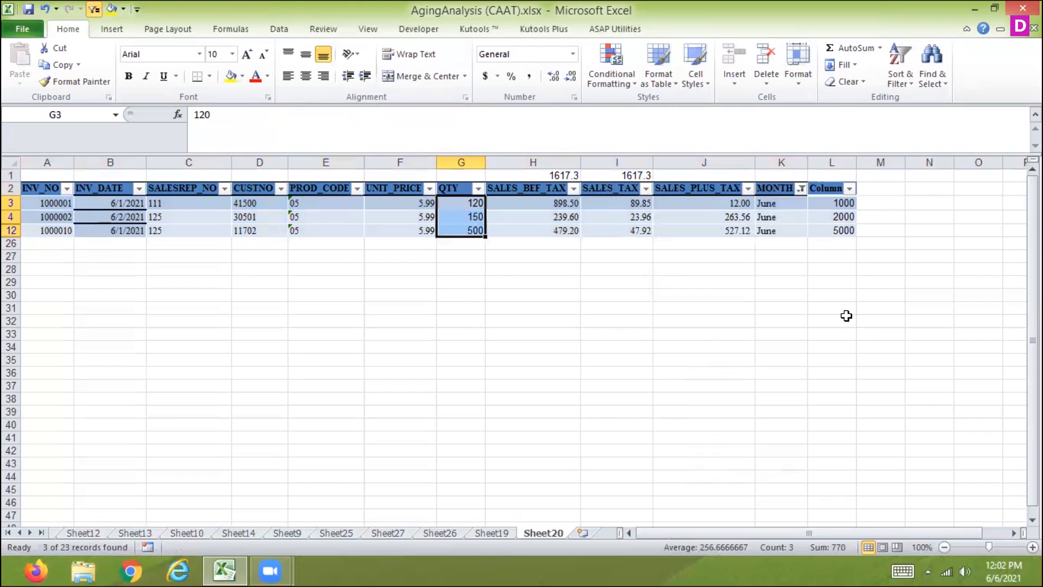
pyautogui.hotkey('alt', ';')
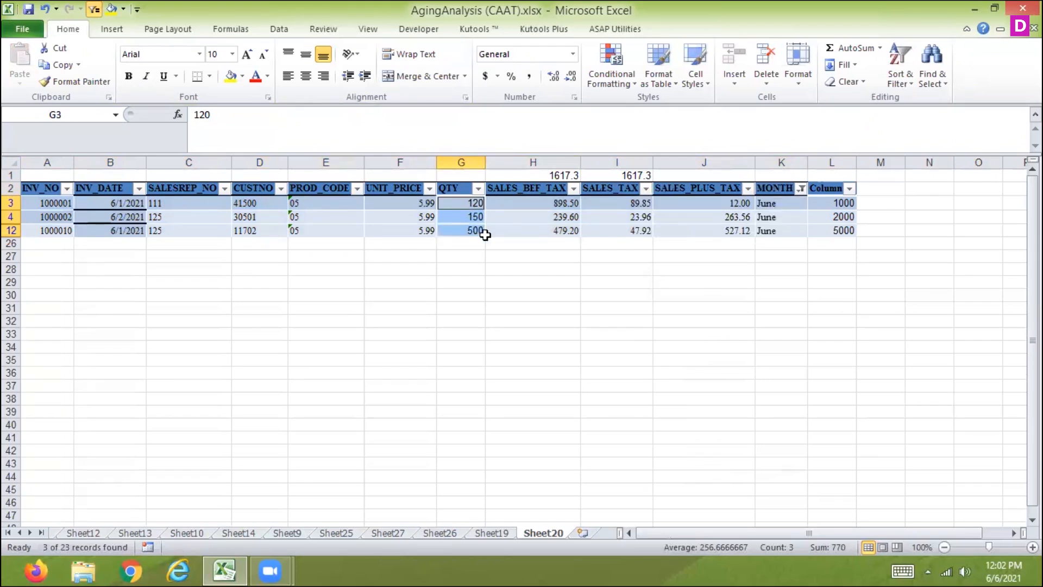
pyautogui.moveTo(468, 205); pyautogui.dragTo(474, 230)
# Select the June values in L3:L12 and limit the selection to visible cells only, ending with L3:L12 reselected
pyautogui.moveTo(833, 205); pyautogui.dragTo(828, 226)
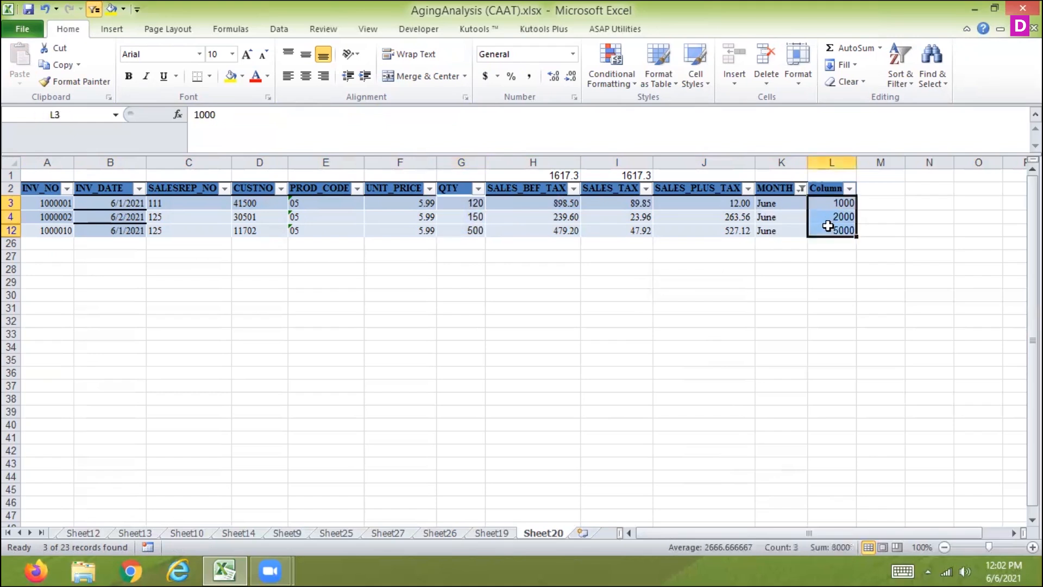
pyautogui.click(934, 82)
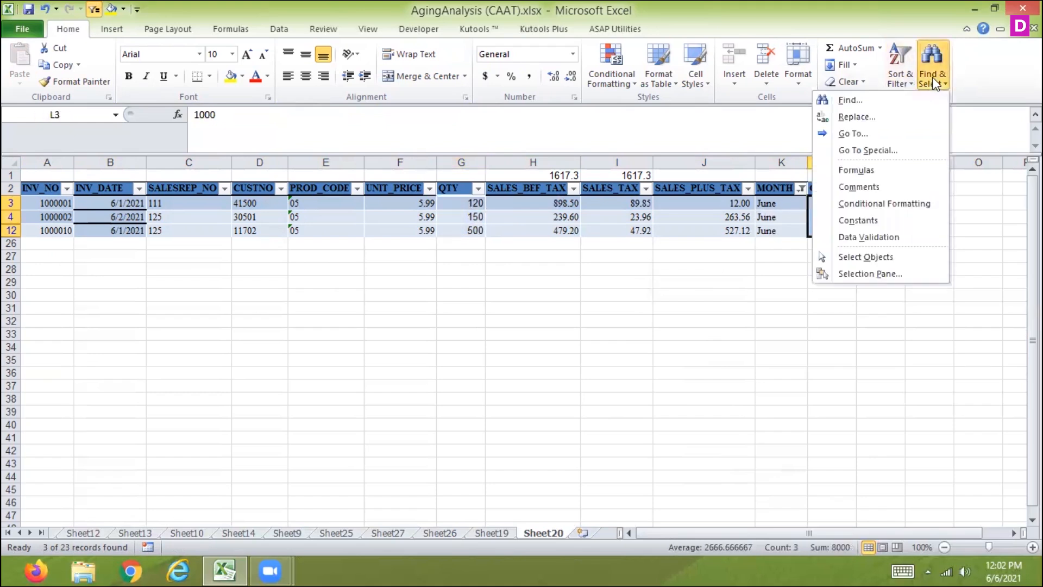
pyautogui.click(863, 150)
pyautogui.click(712, 348)
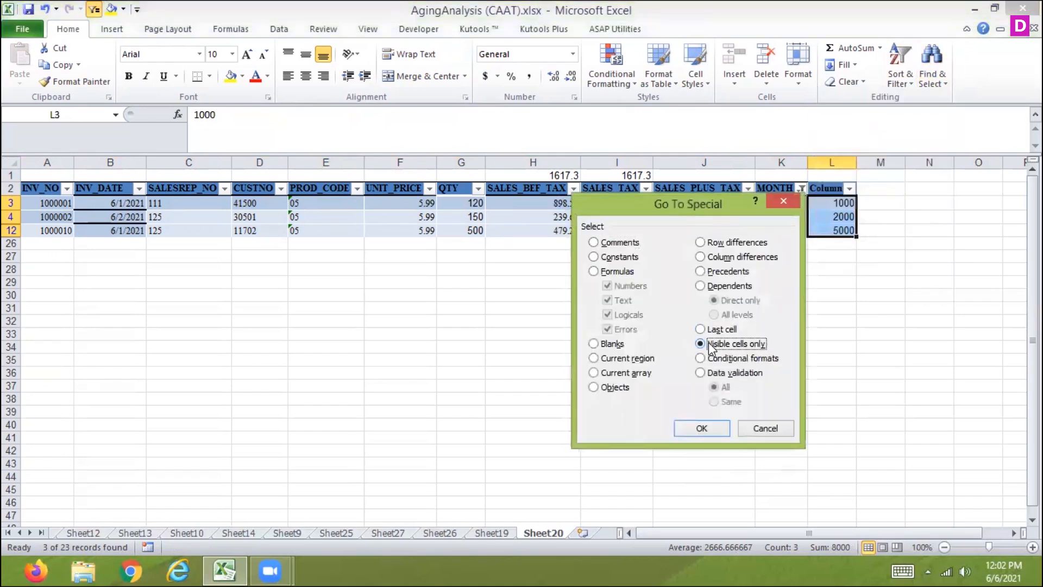
pyautogui.click(687, 424)
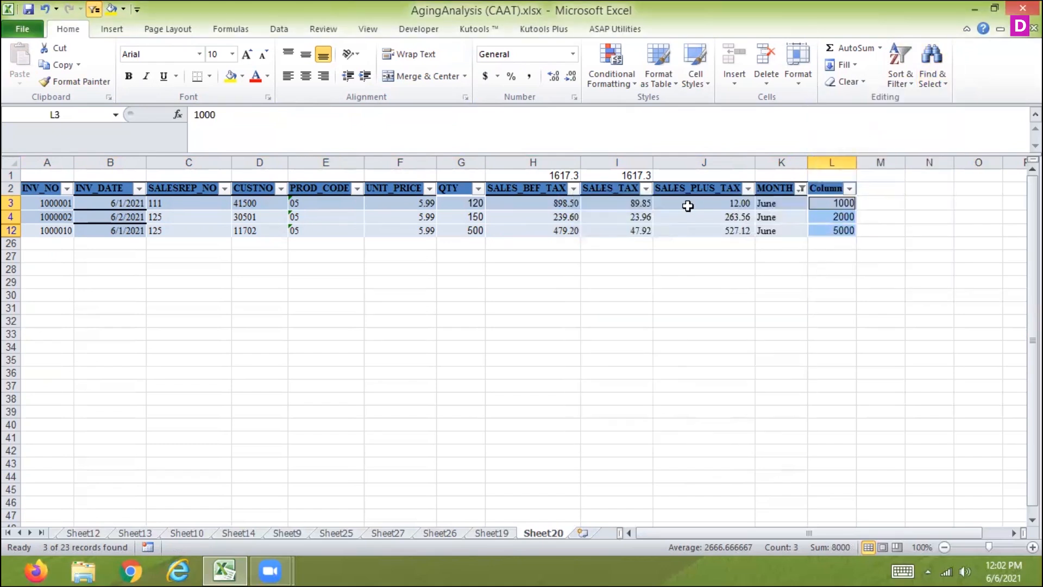
pyautogui.moveTo(842, 202); pyautogui.dragTo(835, 229)
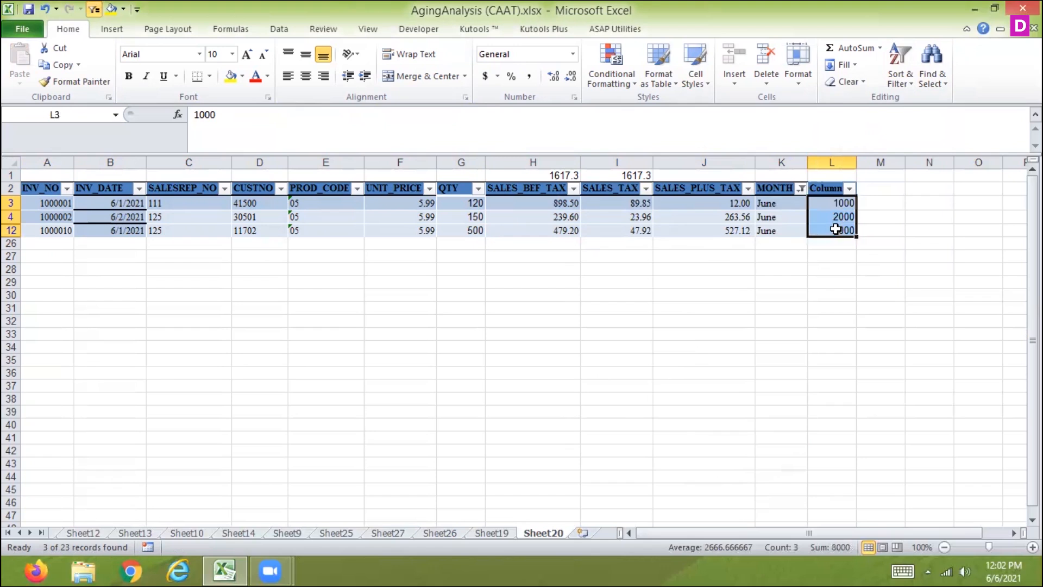
# Try to copy the June values in L3:L12 and paste them onto the selected visible QTY cells in G3:G12
pyautogui.hotkey('ctrl', 'c')
pyautogui.moveTo(467, 202); pyautogui.dragTo(465, 232)
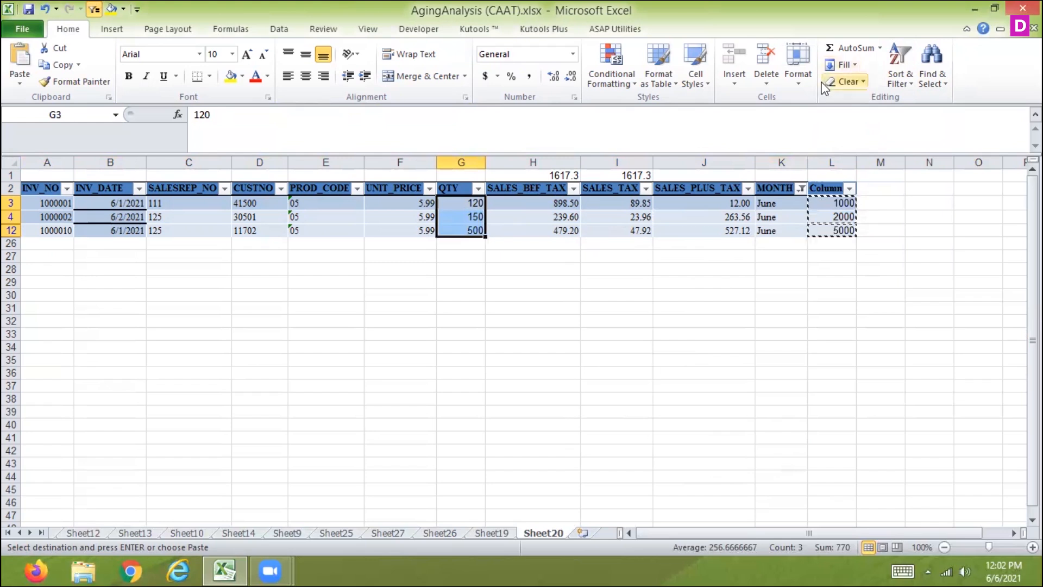
pyautogui.hotkey('ctrl', 'v')
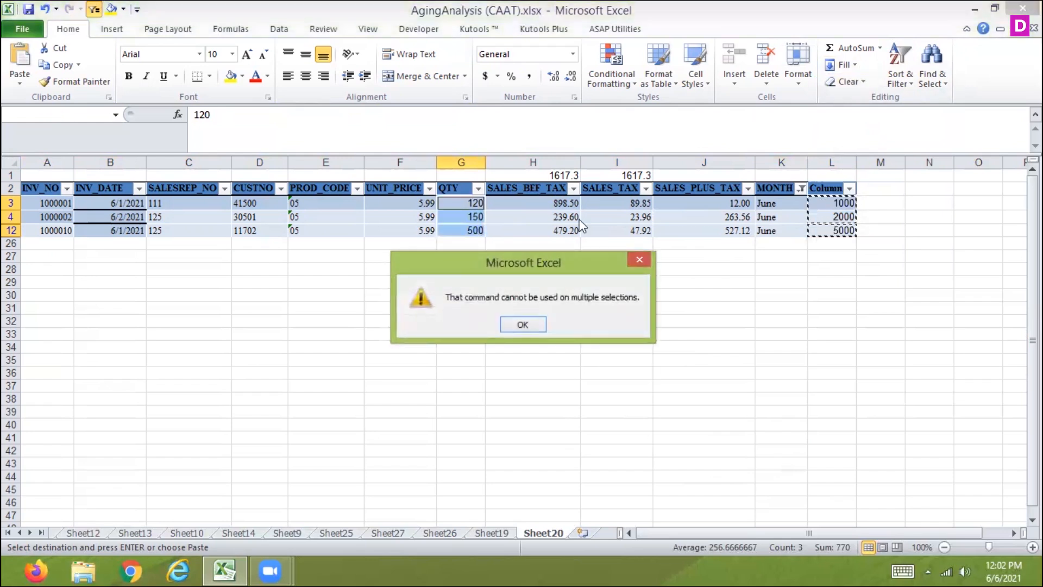
pyautogui.click(521, 321)
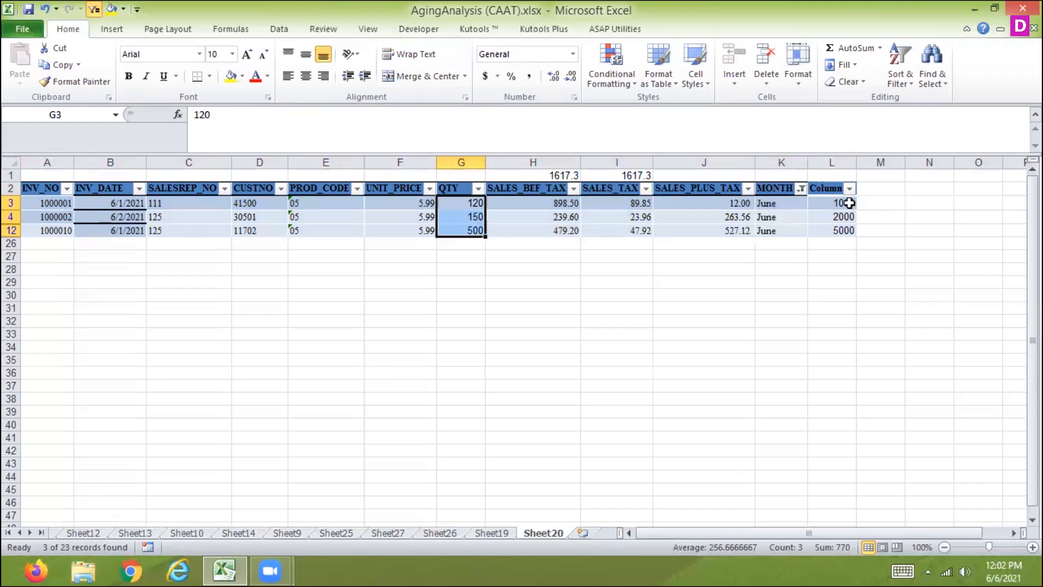
# Copy the June values in L3:L12 again and try Fill Left on the visible QTY cells in G3:G12
pyautogui.moveTo(849, 202); pyautogui.dragTo(843, 227)
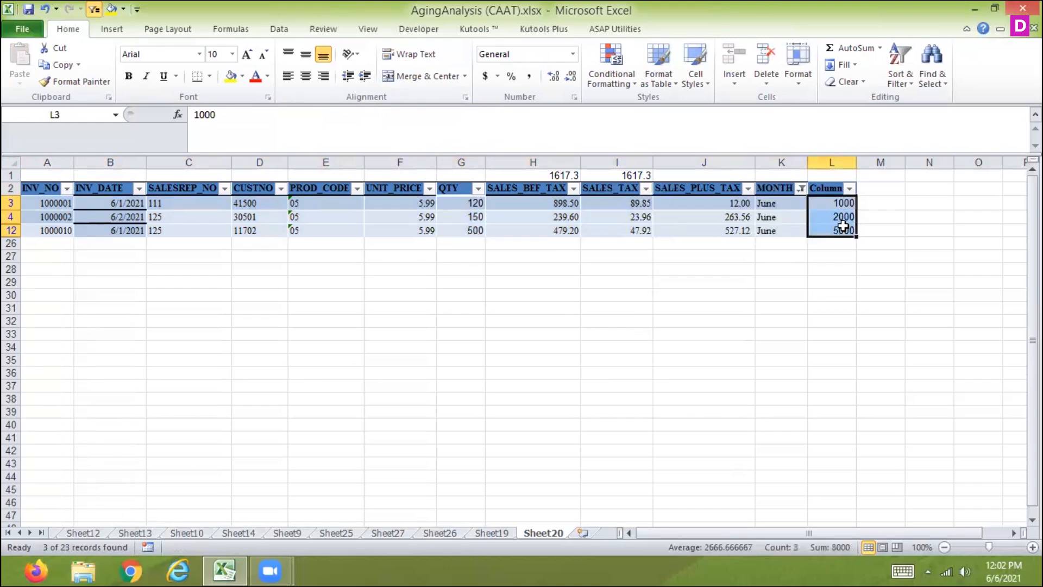
pyautogui.hotkey('ctrl', 'c')
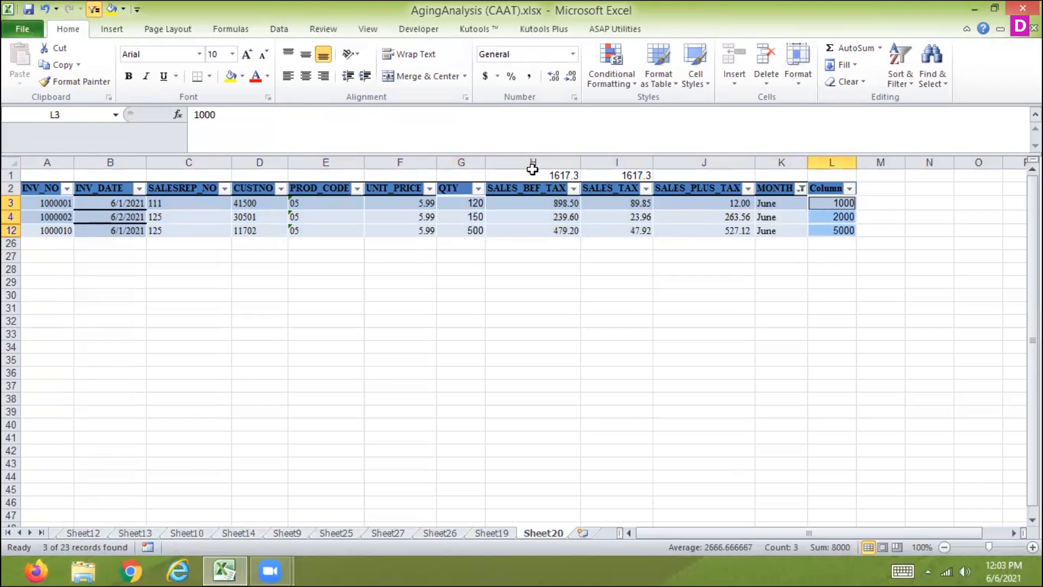
pyautogui.moveTo(461, 205); pyautogui.dragTo(463, 230)
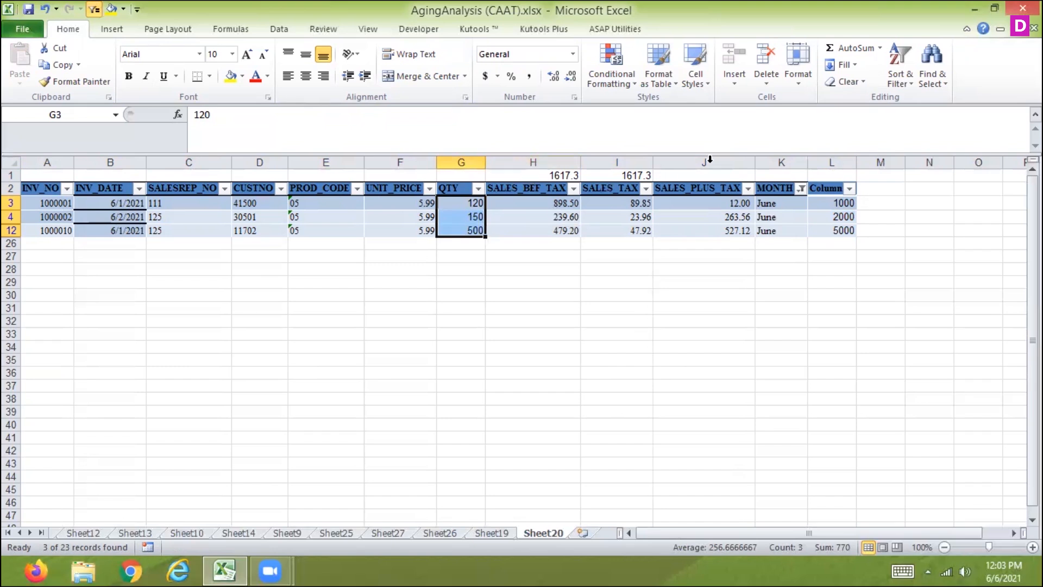
pyautogui.click(839, 64)
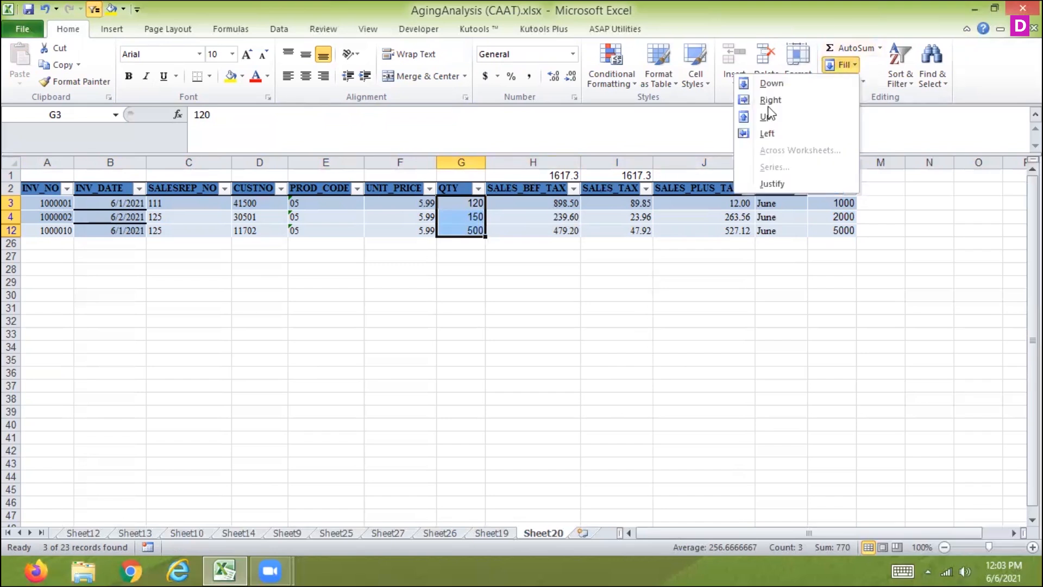
pyautogui.click(748, 133)
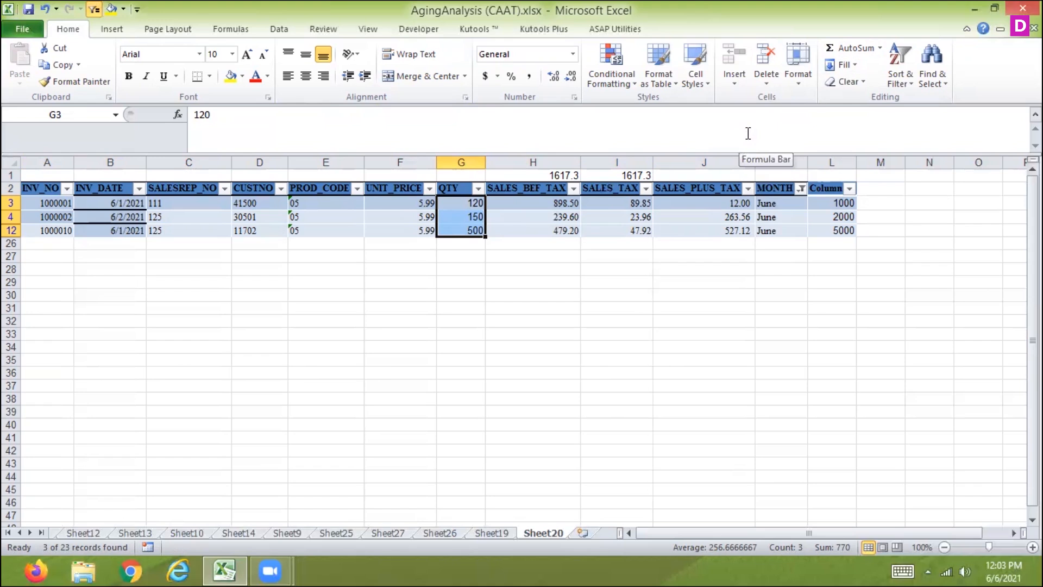
# Include all months again in the MONTH column filter and select cell M3
pyautogui.click(801, 189)
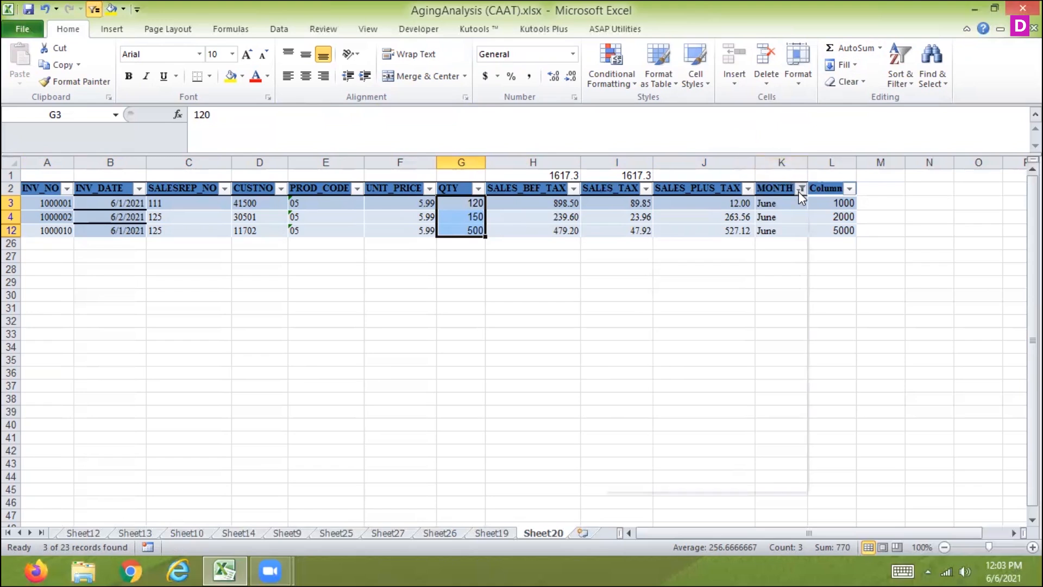
pyautogui.click(648, 329)
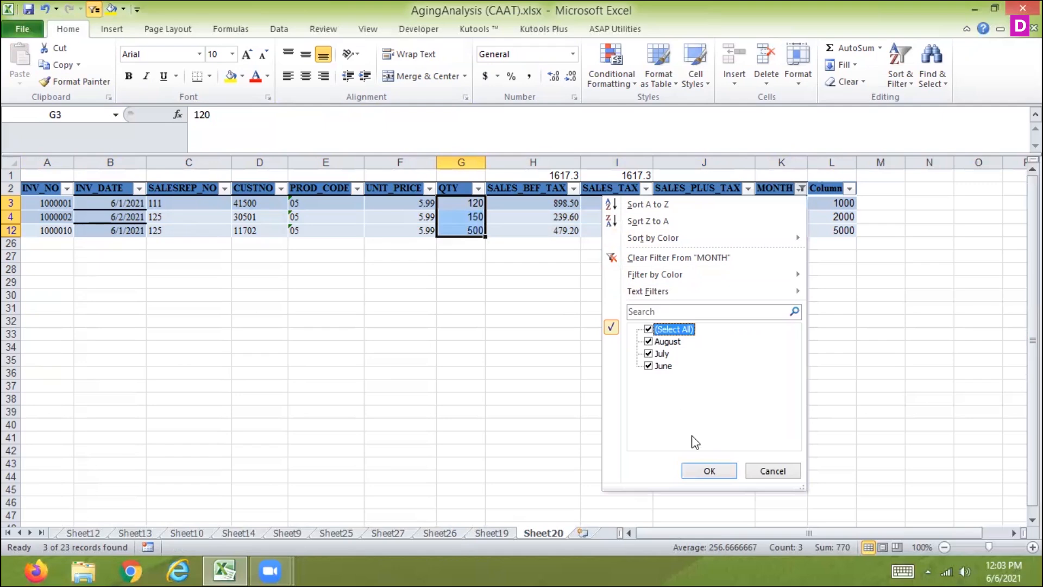
pyautogui.click(704, 470)
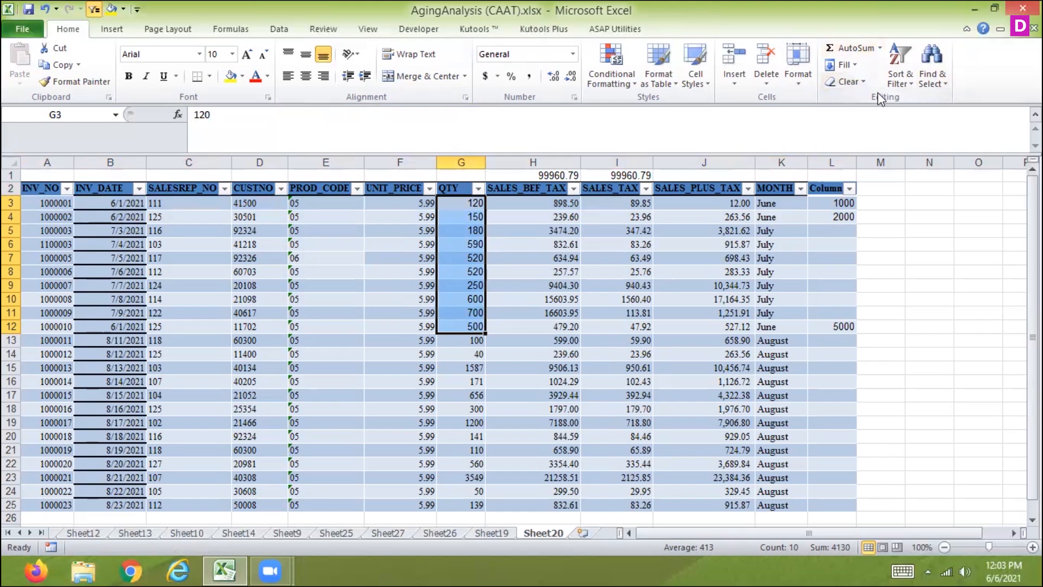
pyautogui.click(882, 203)
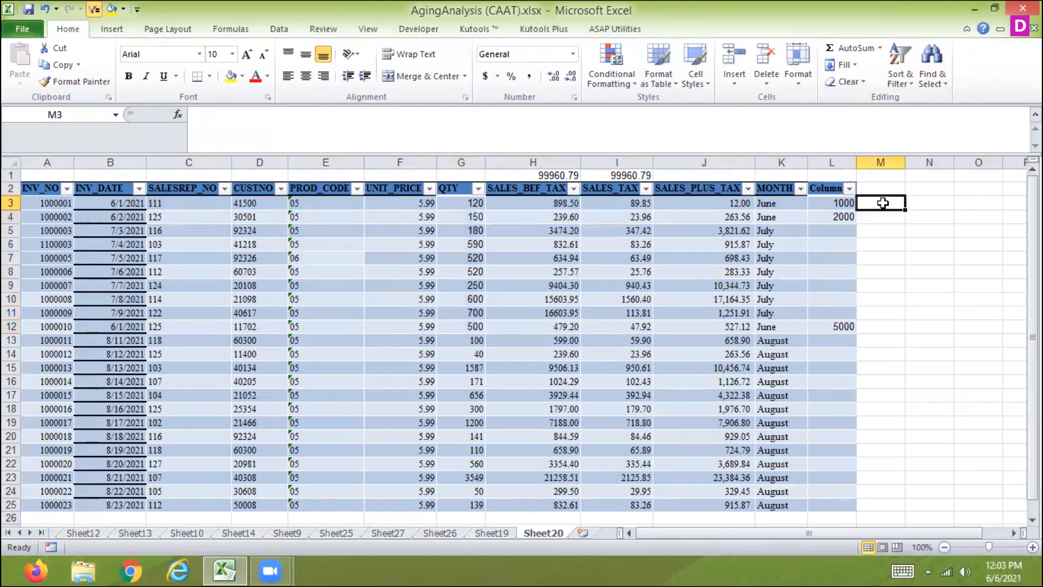
pyautogui.write('=sub')
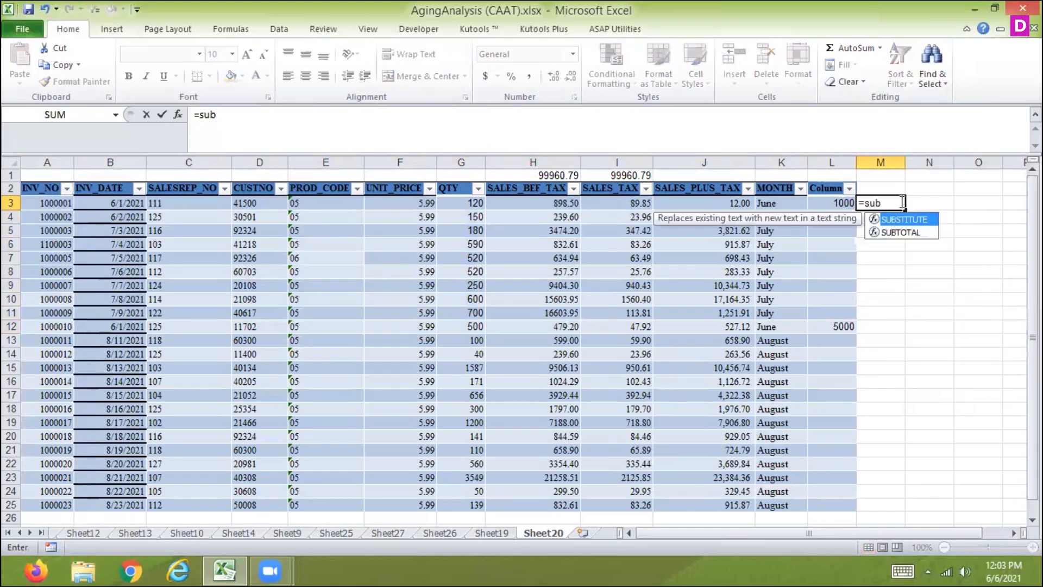
pyautogui.doubleClick(925, 220)
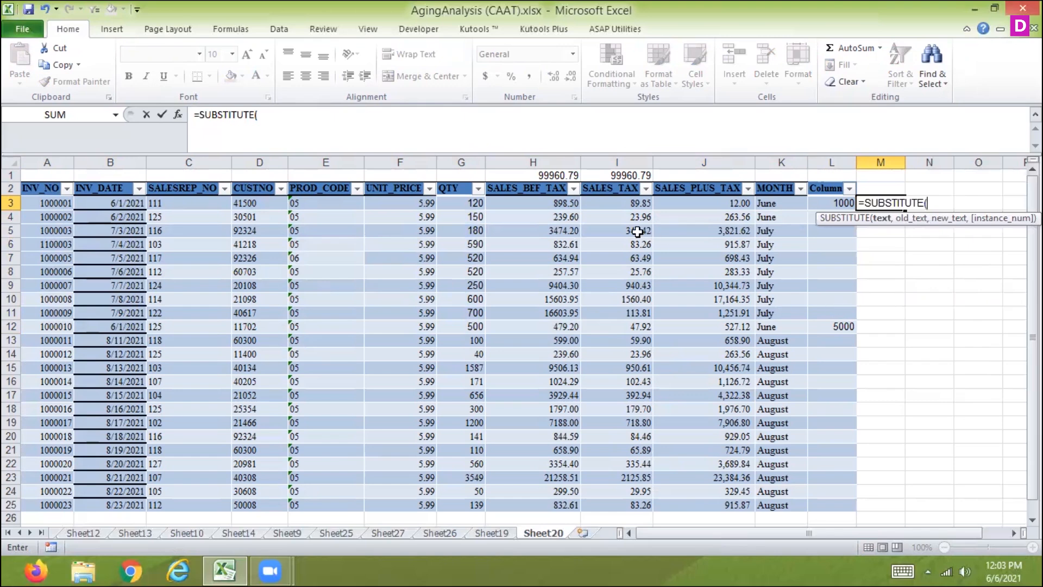
pyautogui.press('Escape')
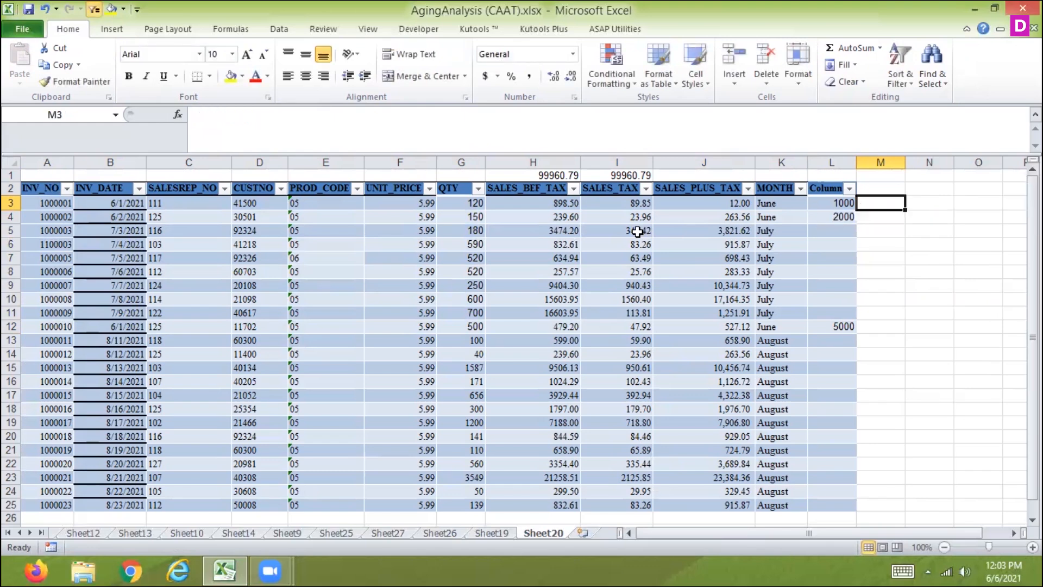
# Search Excel Help for "sub" and close the help window
pyautogui.press('F1')
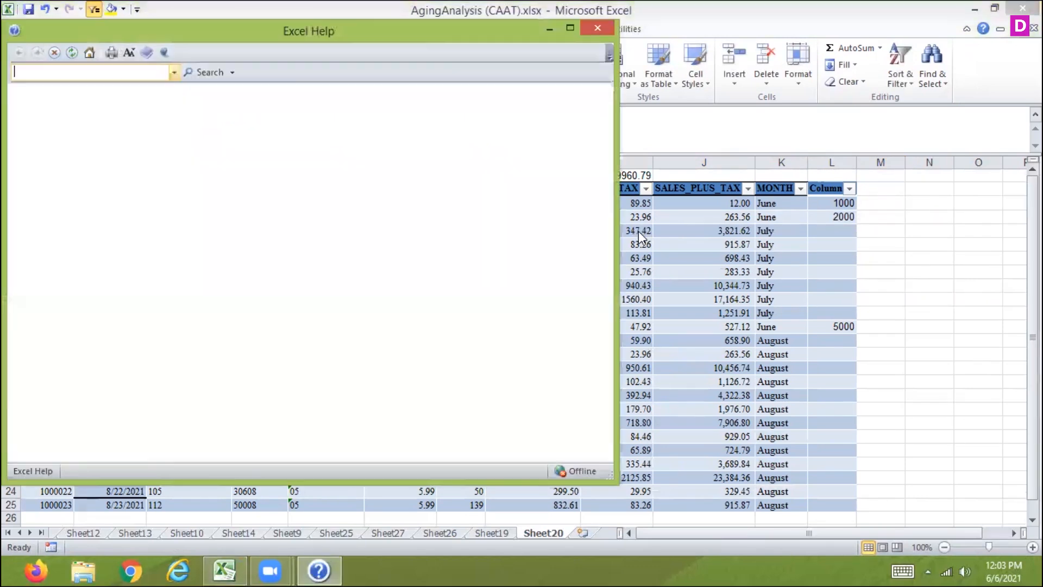
pyautogui.write('sub')
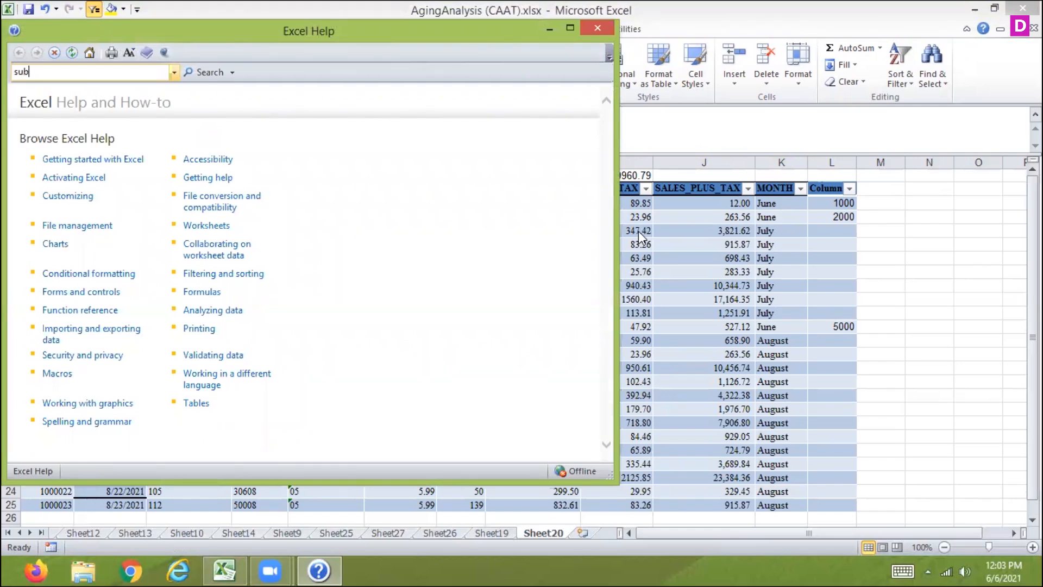
pyautogui.write('sti')
pyautogui.press('BackSpace')
pyautogui.press('BackSpace')
pyautogui.press('BackSpace')
pyautogui.press('Return')
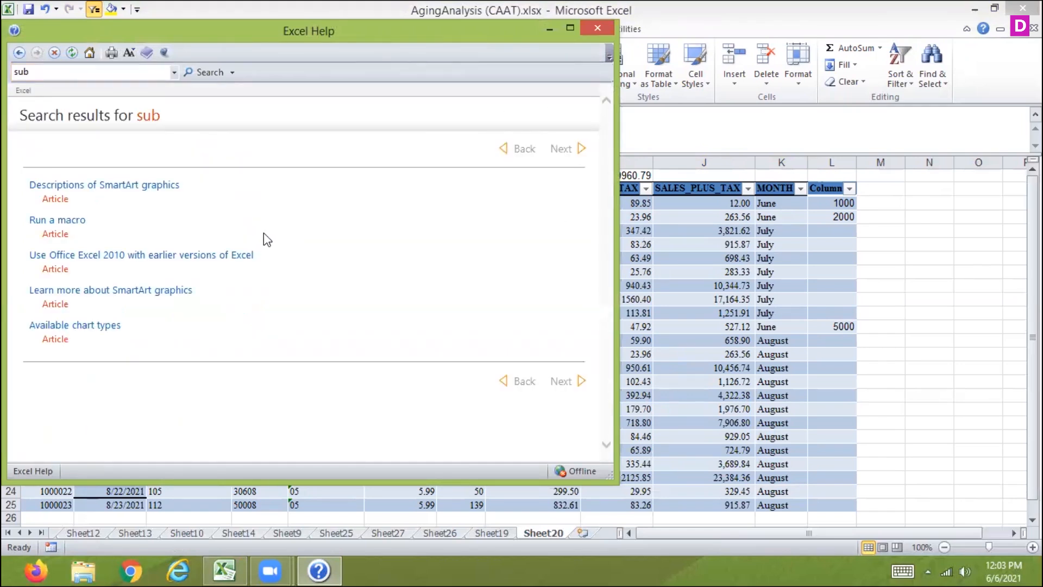
pyautogui.click(74, 74)
pyautogui.press('BackSpace')
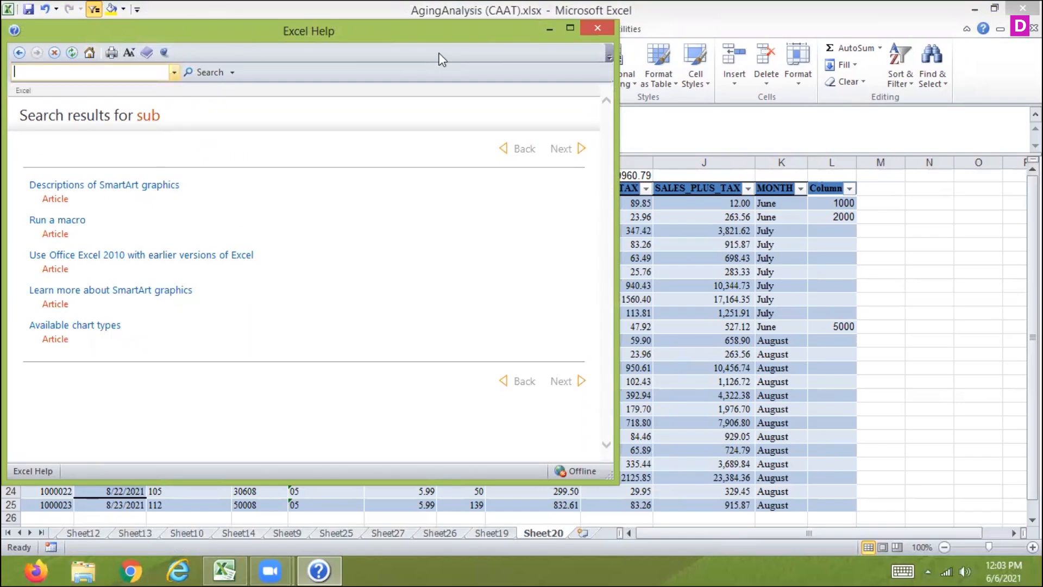
pyautogui.click(597, 28)
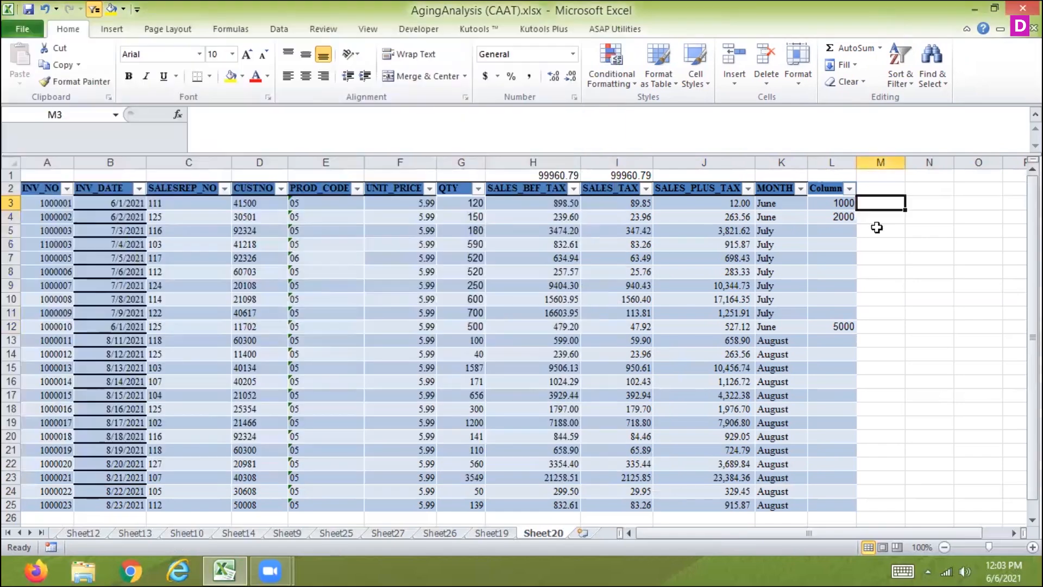
# Start a SUBSTITUTE formula in M3, copy the function name from it, and discard the entry
pyautogui.write('=sub')
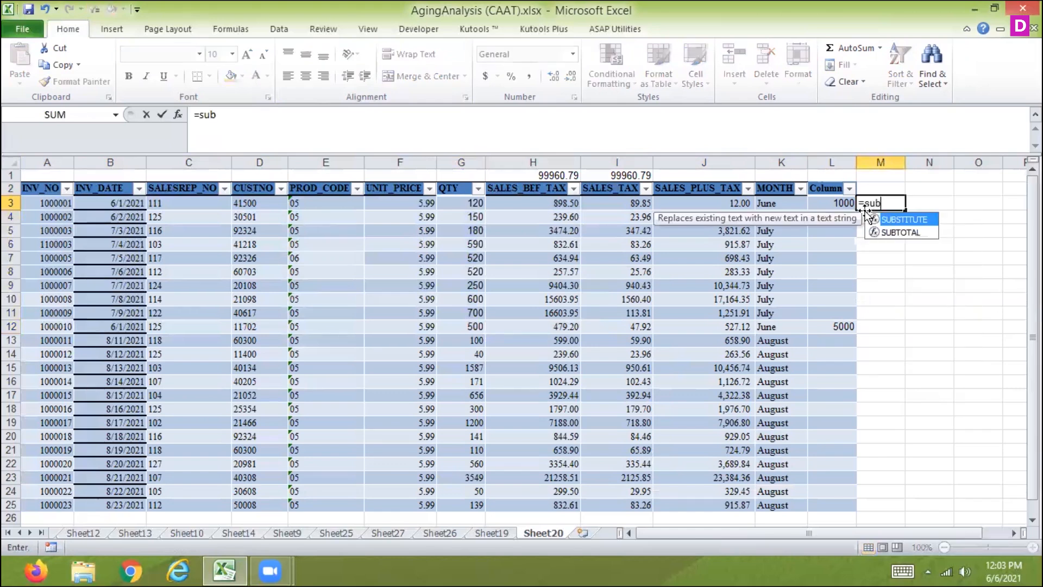
pyautogui.doubleClick(914, 219)
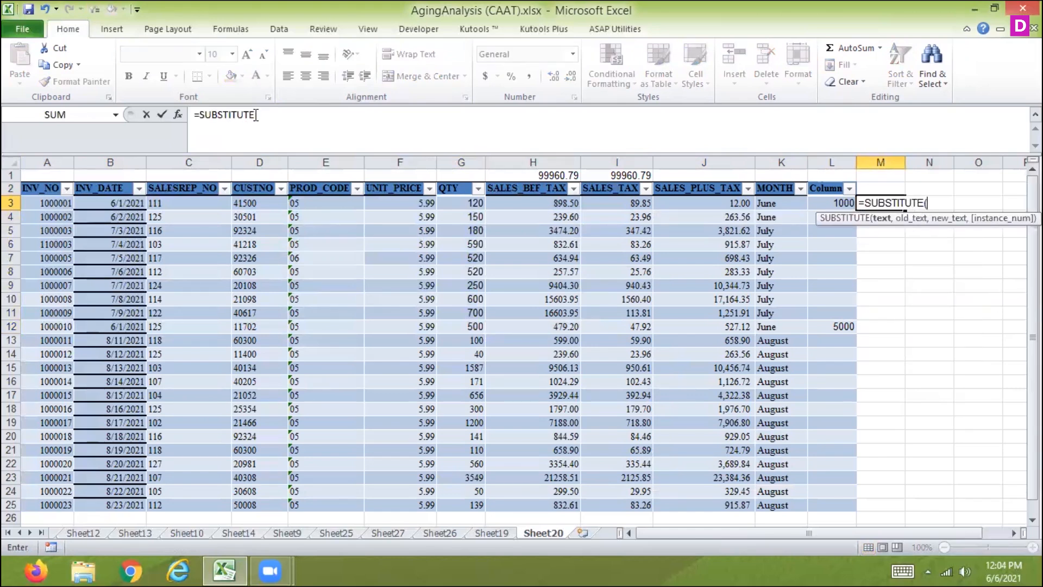
pyautogui.moveTo(255, 115); pyautogui.dragTo(201, 115)
pyautogui.hotkey('ctrl', 'c')
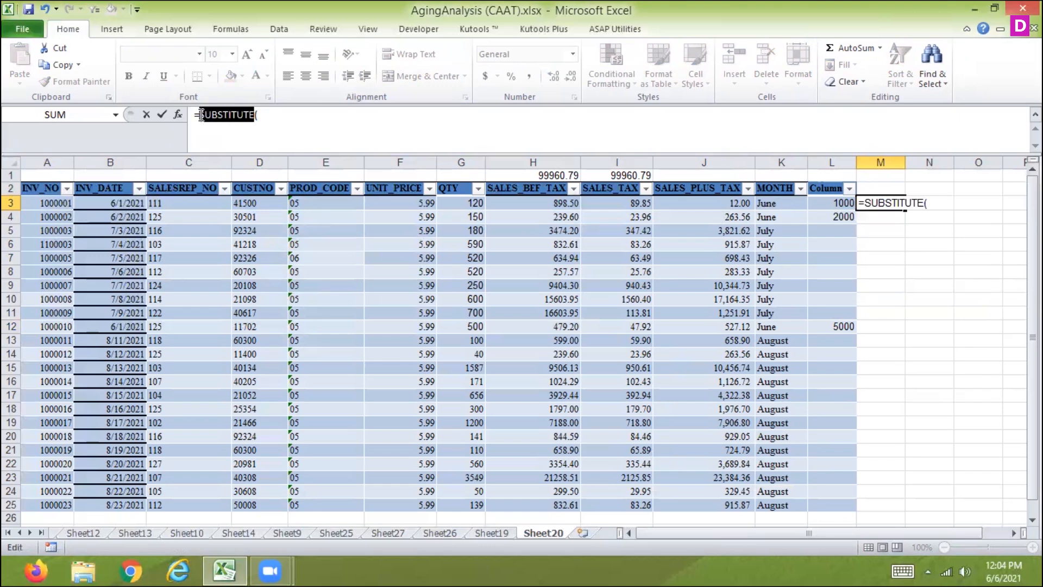
pyautogui.press('Escape')
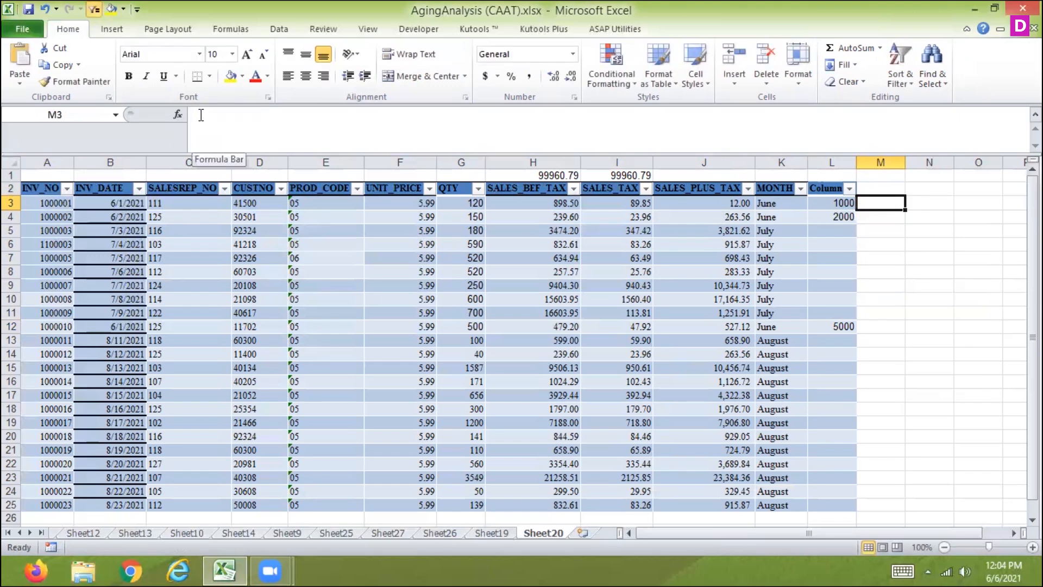
# Search Excel Help for SUBSTITUTE, open the "SUBSTITUTE function" article, and maximize the help window
pyautogui.press('F1')
pyautogui.write('su')
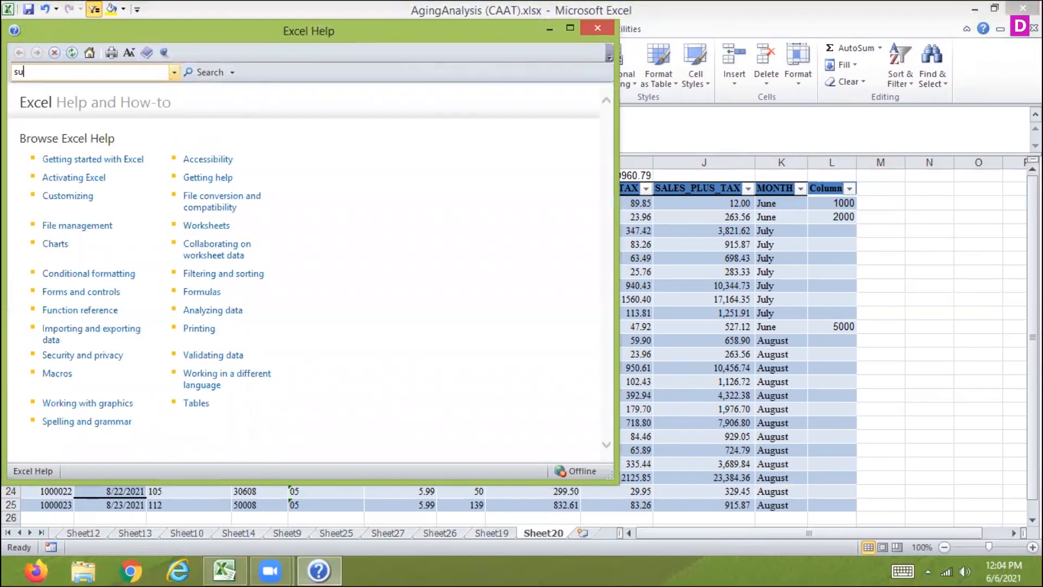
pyautogui.press('BackSpace')
pyautogui.press('BackSpace')
pyautogui.hotkey('ctrl', 'v')
pyautogui.press('Return')
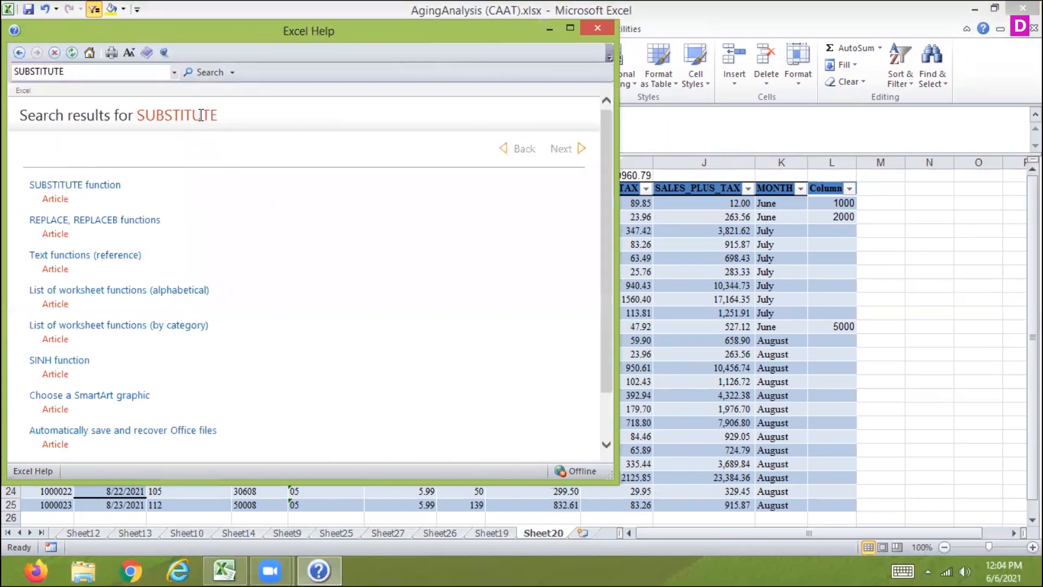
pyautogui.click(62, 186)
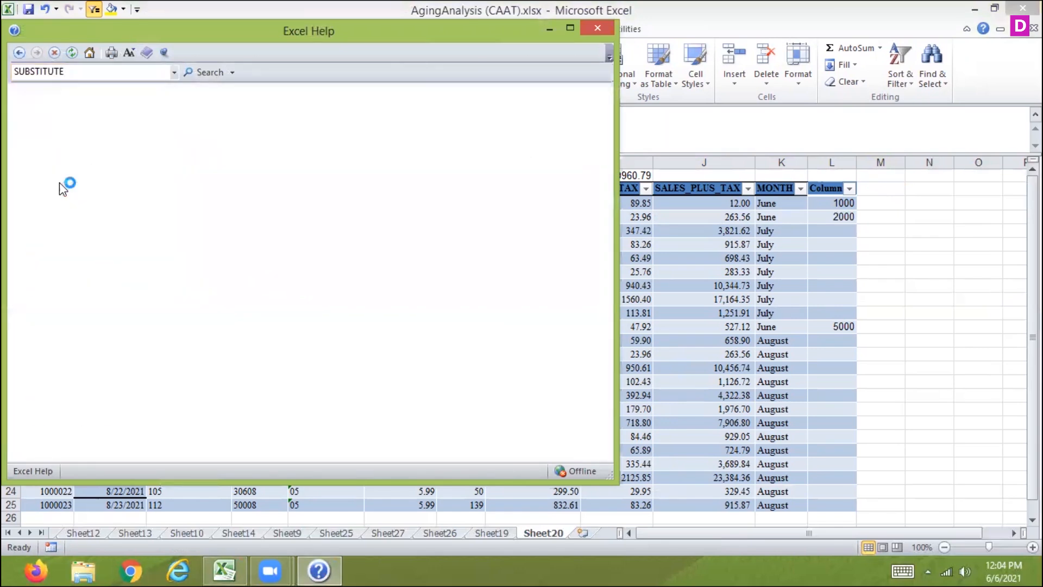
pyautogui.click(569, 28)
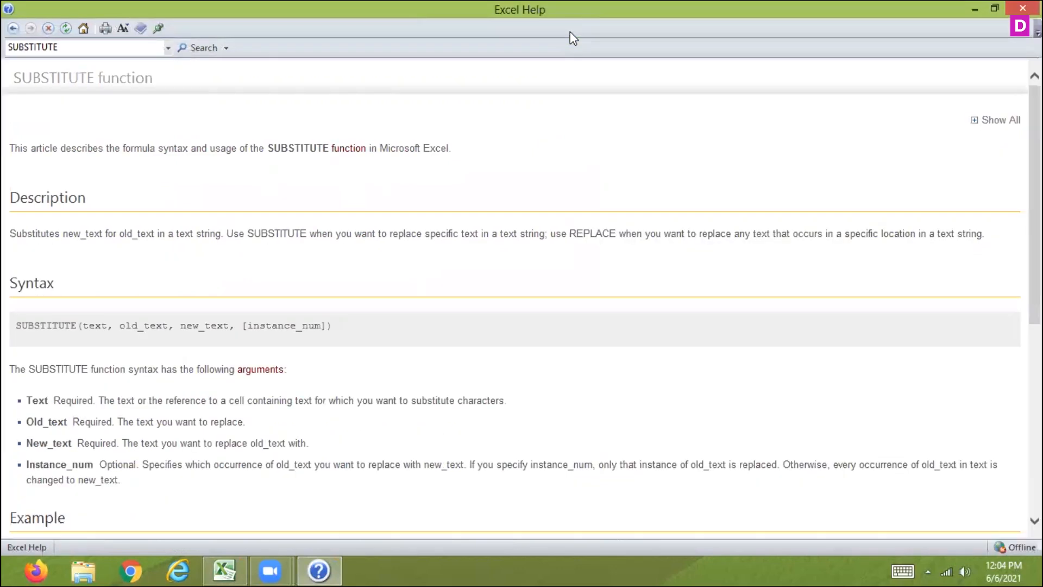
# Examine the SUBSTITUTE syntax, its arguments and the example formulas in the article, and close the help
pyautogui.doubleClick(110, 330)
pyautogui.doubleClick(133, 326)
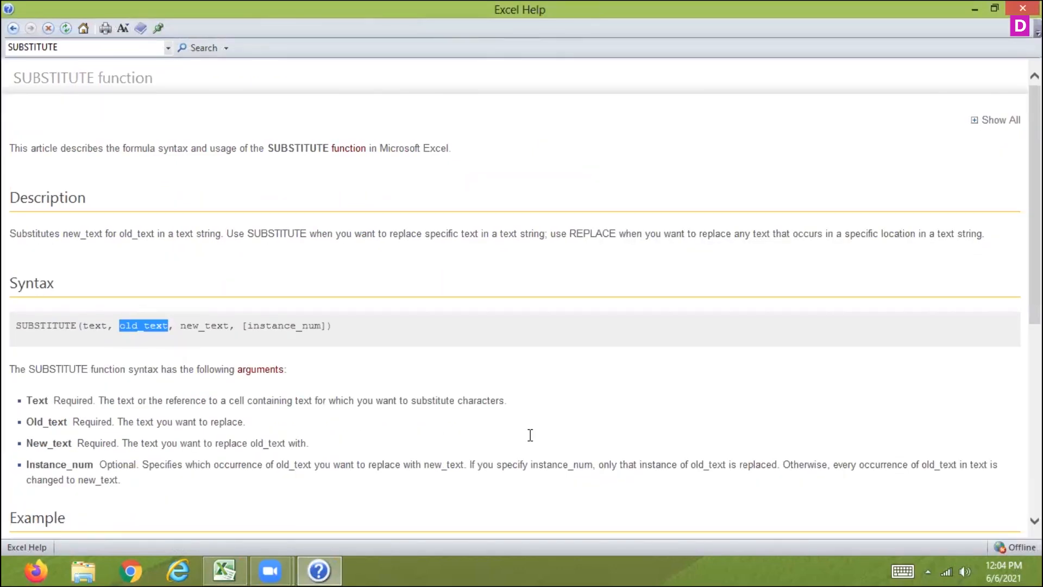
pyautogui.moveTo(1035, 205); pyautogui.dragTo(1035, 385)
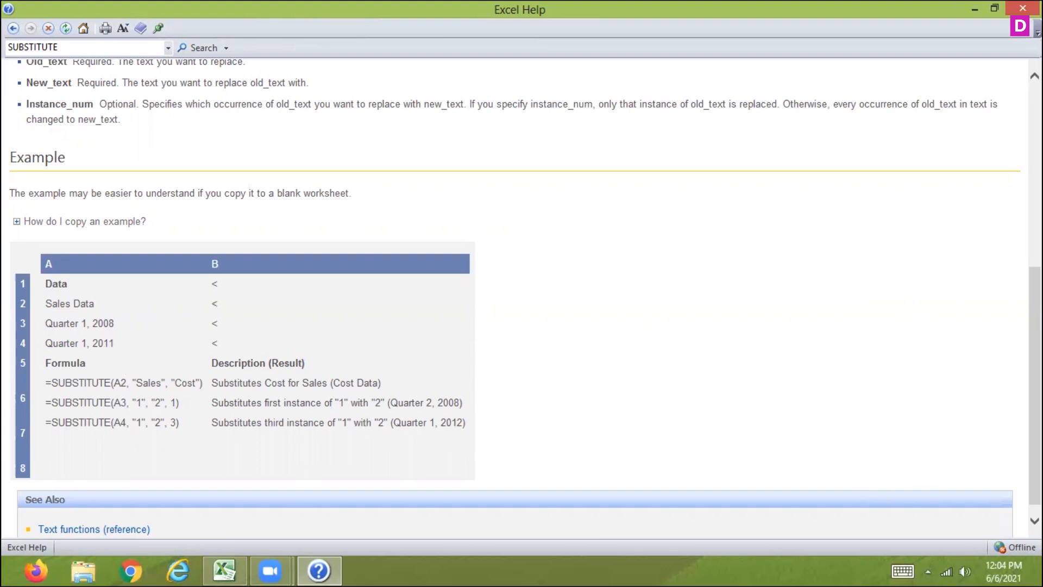
pyautogui.scroll(3, 625, 305)
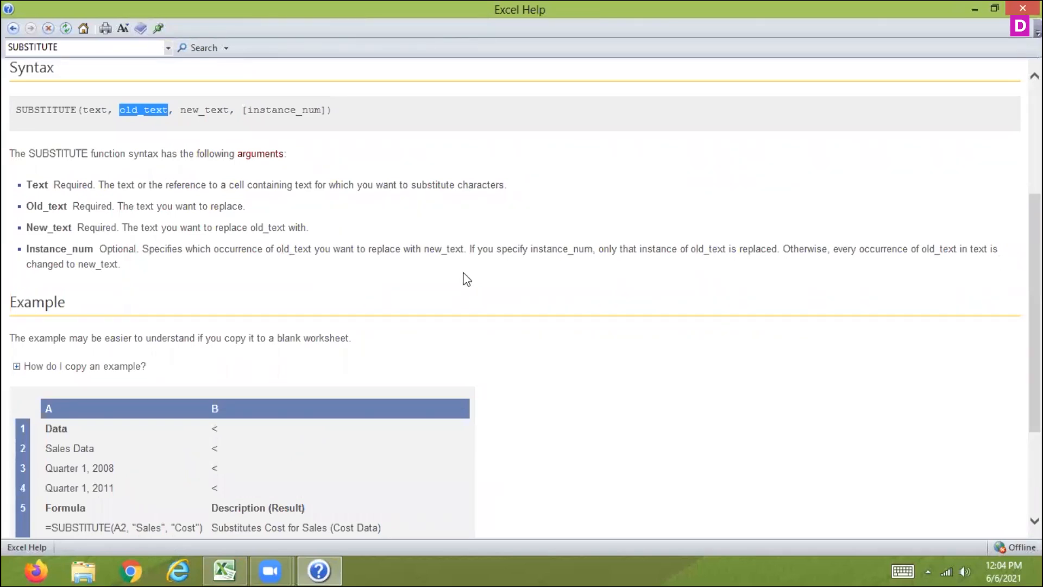
pyautogui.moveTo(1035, 274); pyautogui.dragTo(1034, 353)
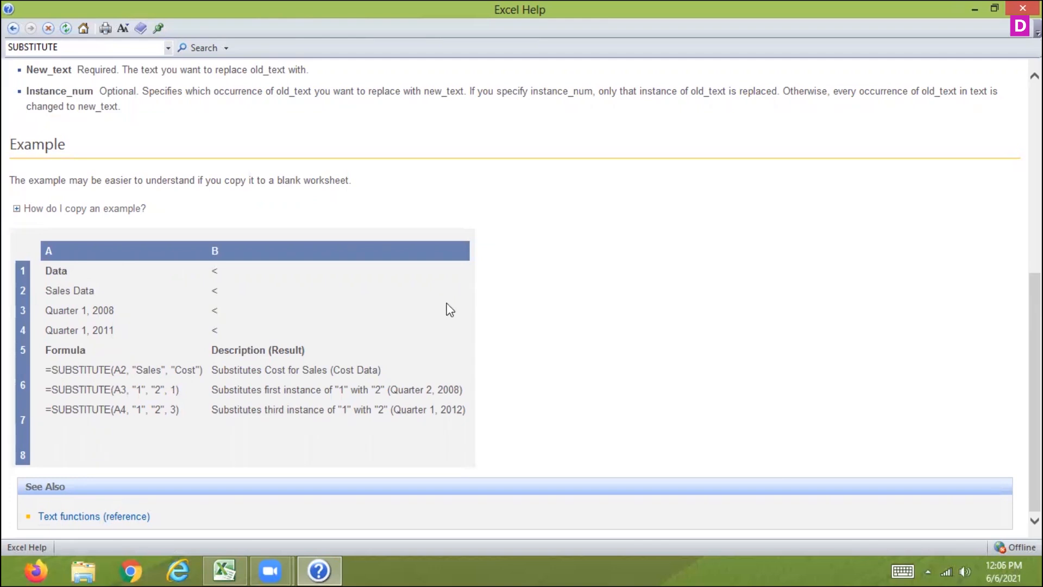
pyautogui.click(1022, 8)
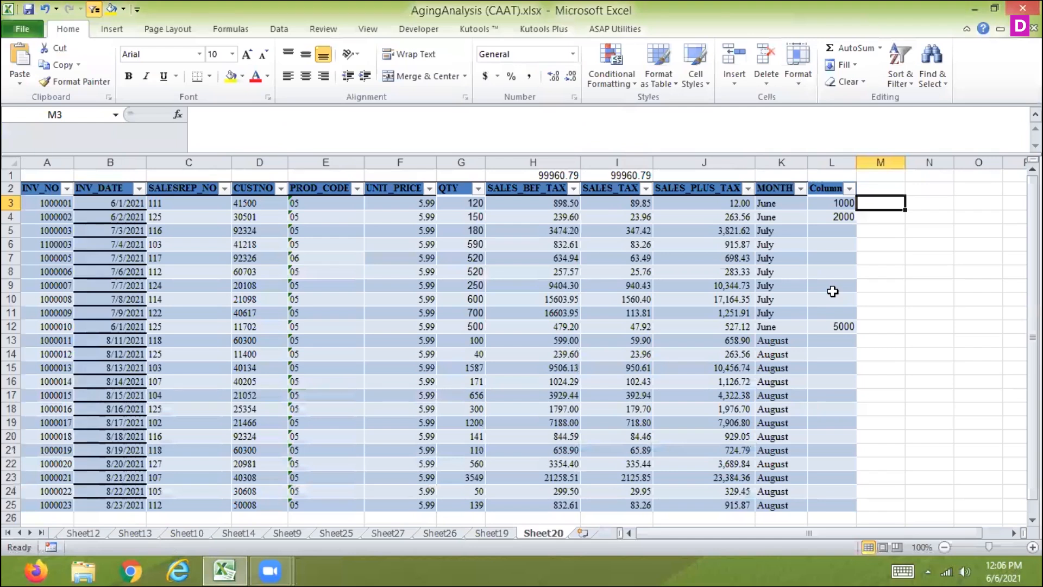
# Enter =SUBSTITUTE(B3,"1","2",2) in M3 to replace the second 1 in the invoice date
pyautogui.write('=sub')
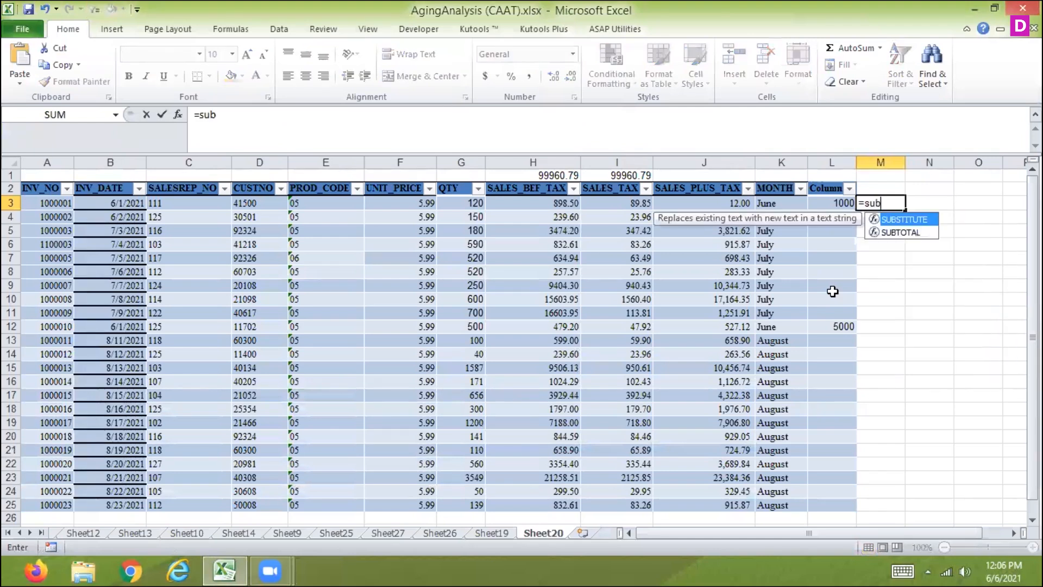
pyautogui.doubleClick(903, 219)
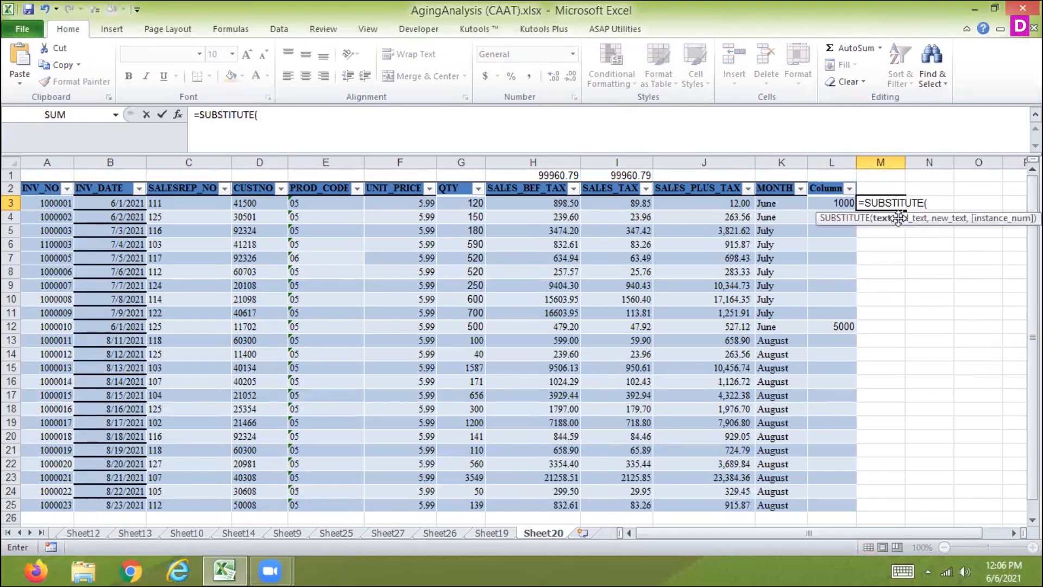
pyautogui.click(110, 205)
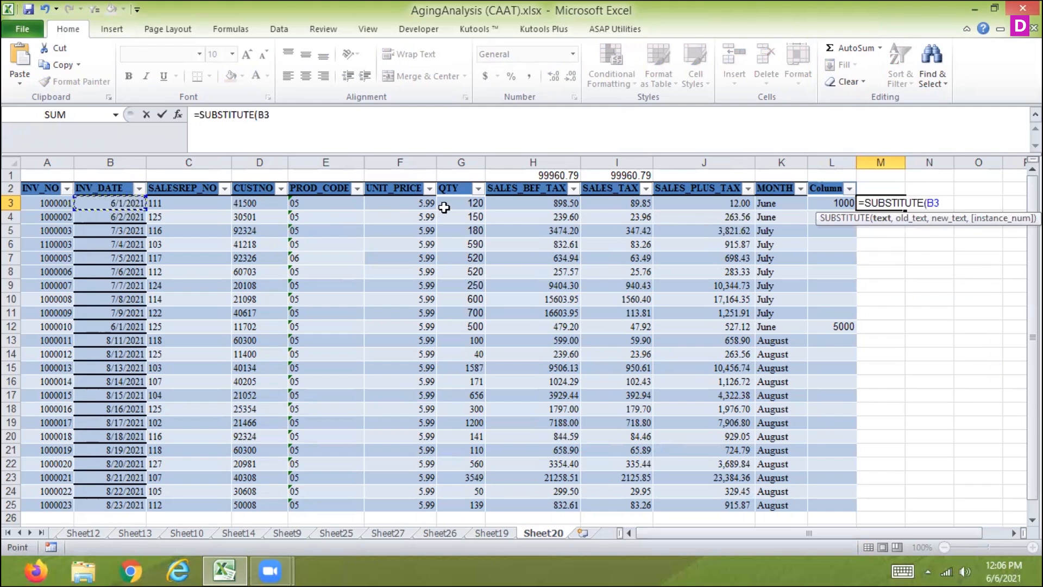
pyautogui.write(',"1","')
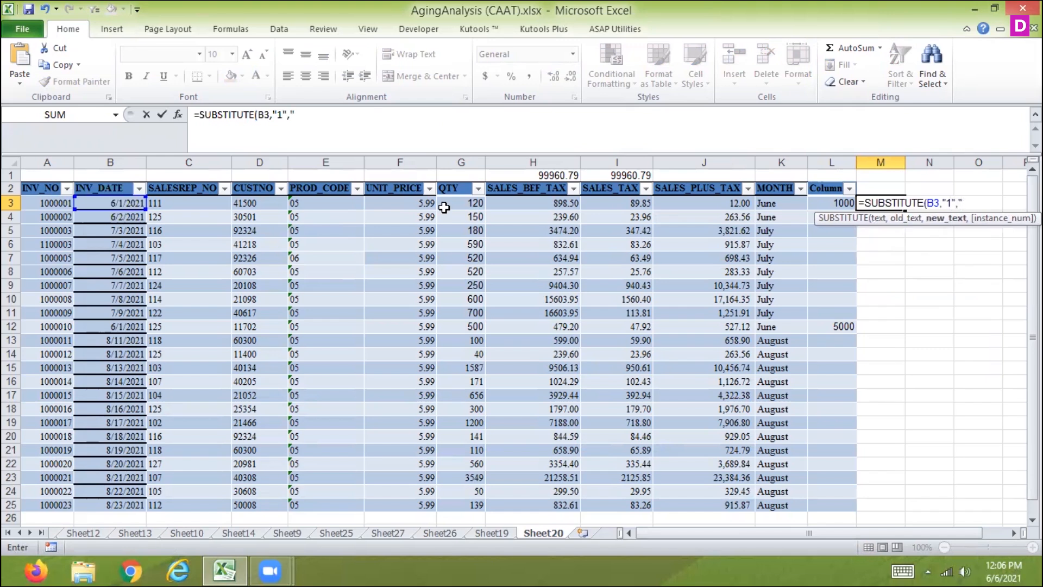
pyautogui.write('2",2')
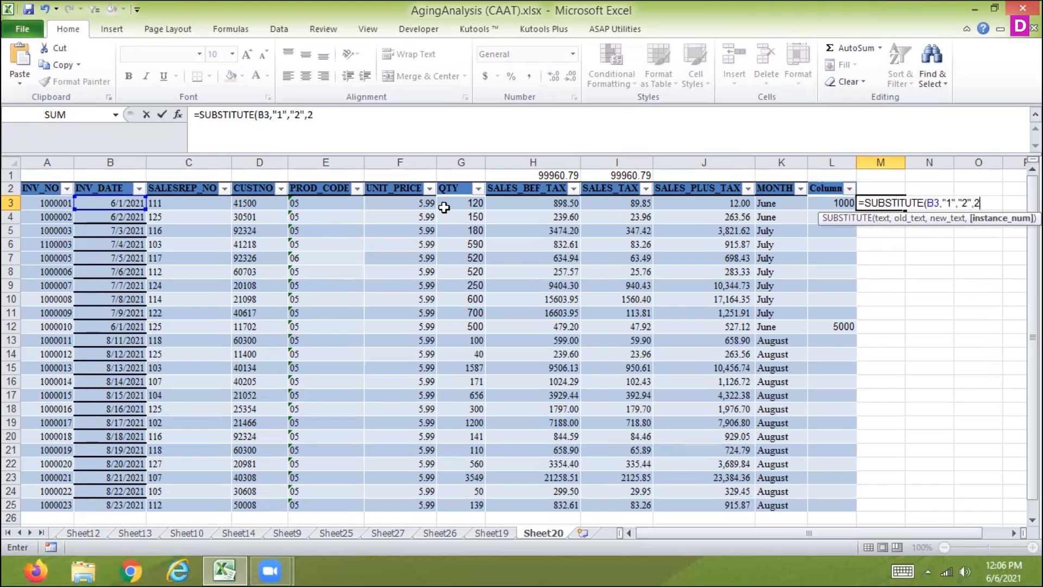
pyautogui.write(')')
pyautogui.press('Return')
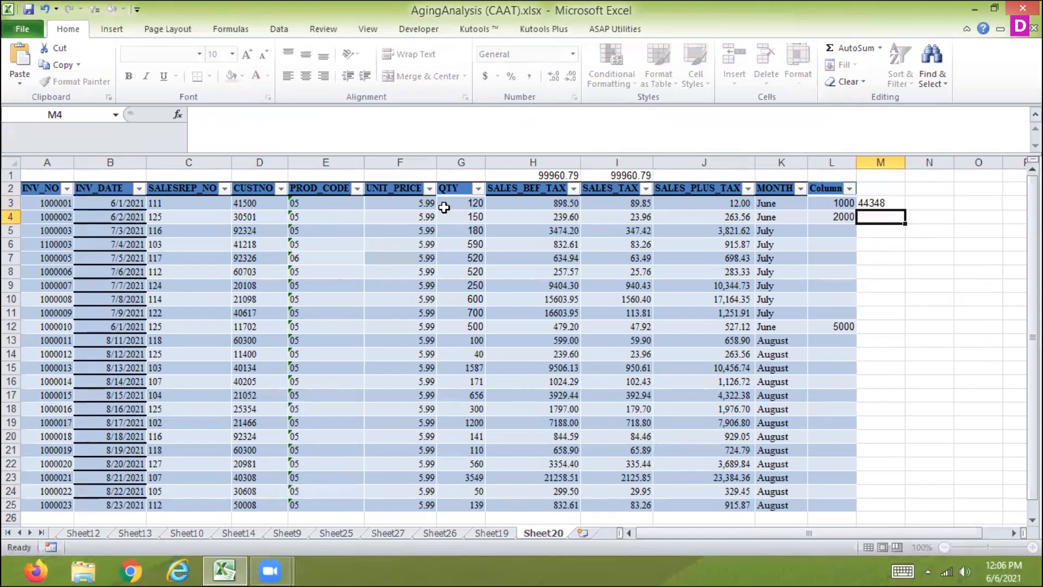
# Apply the Short Date number format to M3
pyautogui.press('Up')
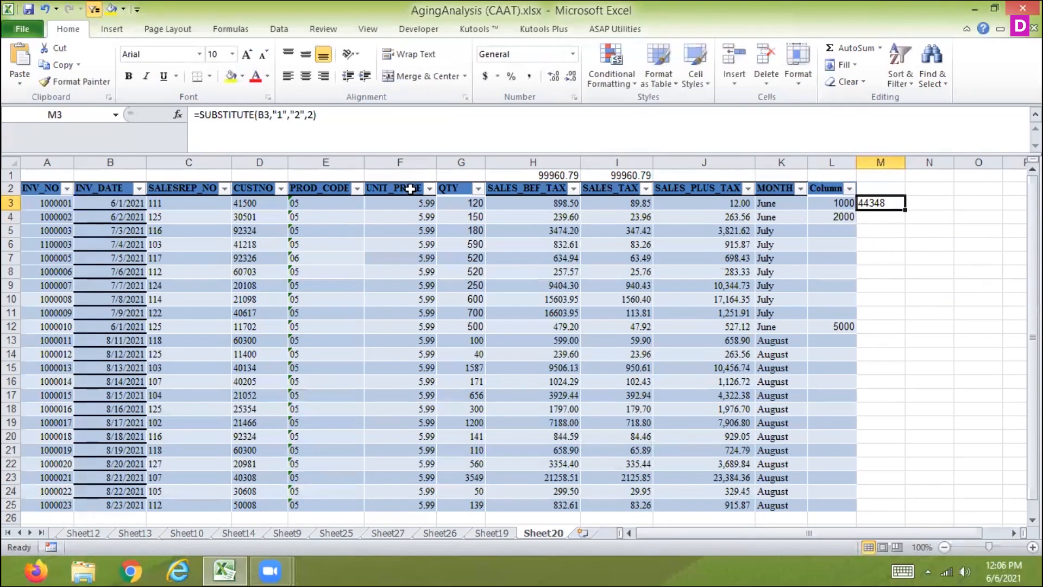
pyautogui.click(573, 54)
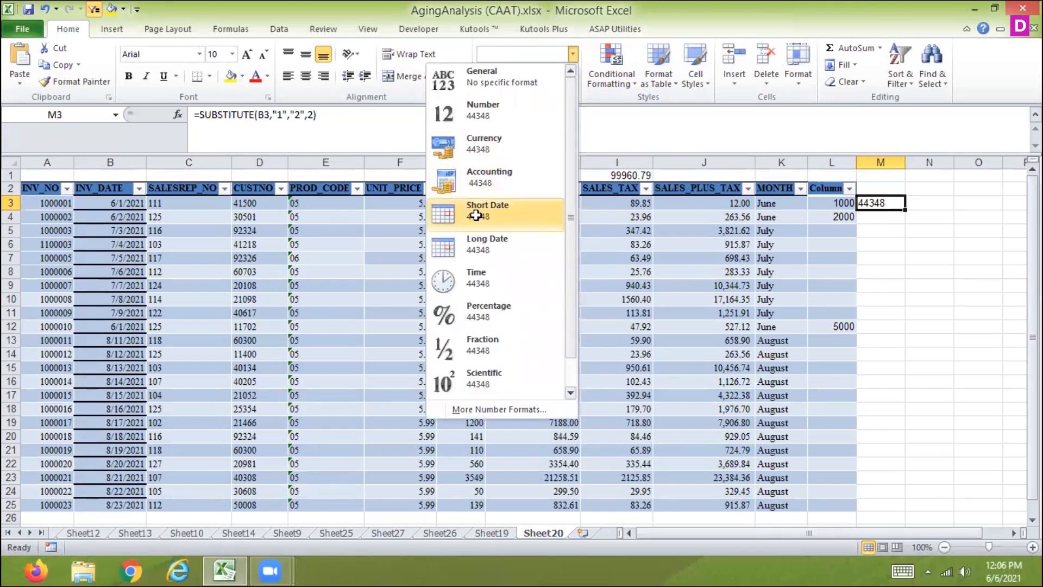
pyautogui.click(476, 216)
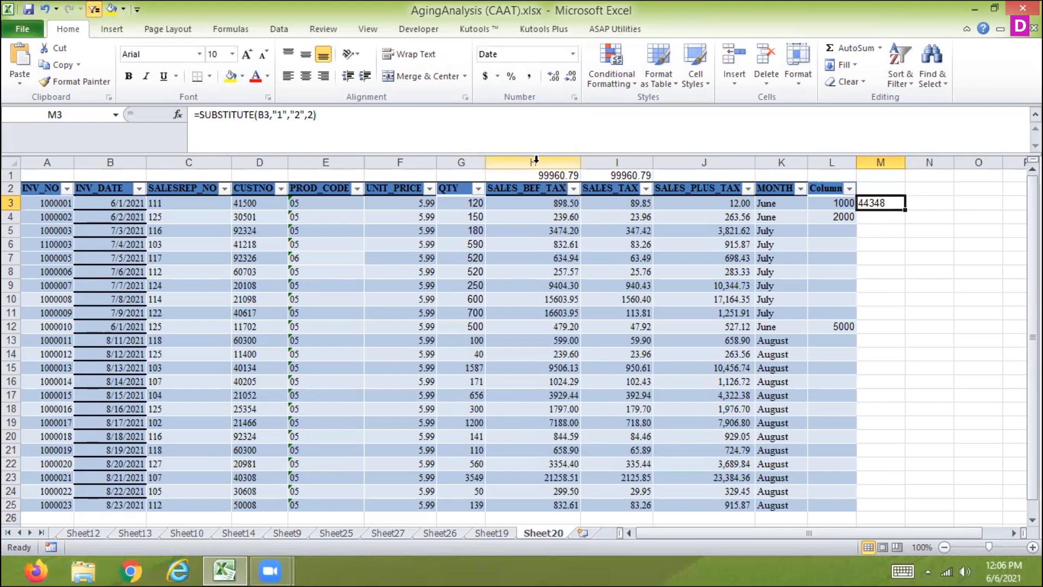
# Enter =TEXT(M3,"mm/dd/yyyy") in N3 and widen column N to fit the full date
pyautogui.click(913, 203)
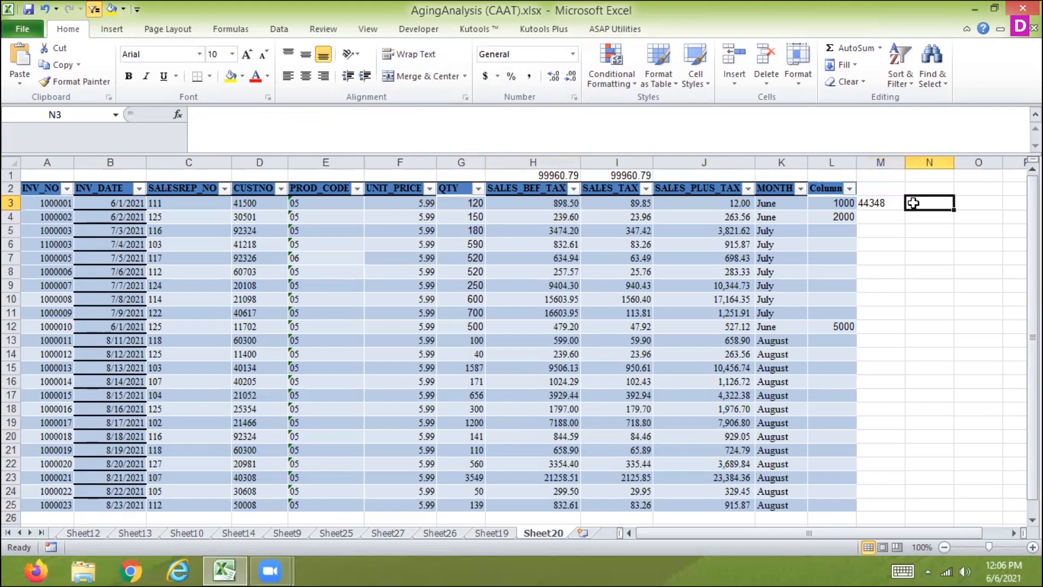
pyautogui.write('=text(')
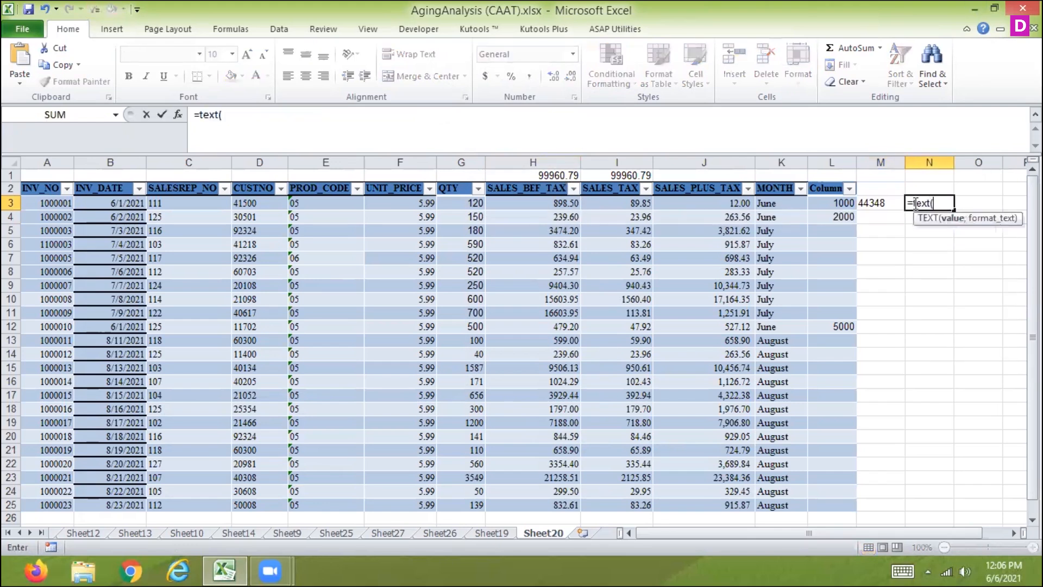
pyautogui.click(880, 202)
pyautogui.write(',')
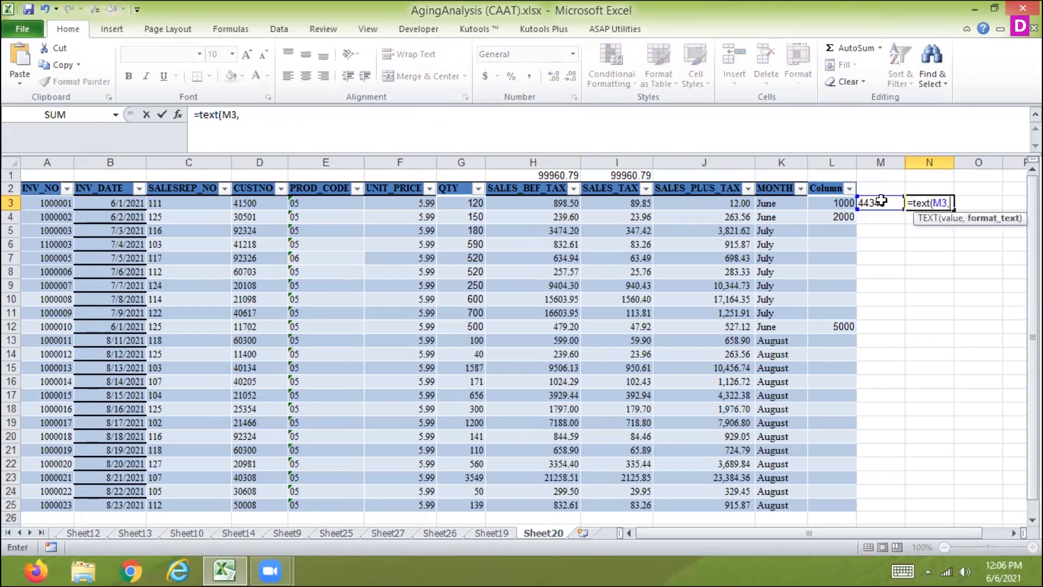
pyautogui.write('"mm/dd/yy')
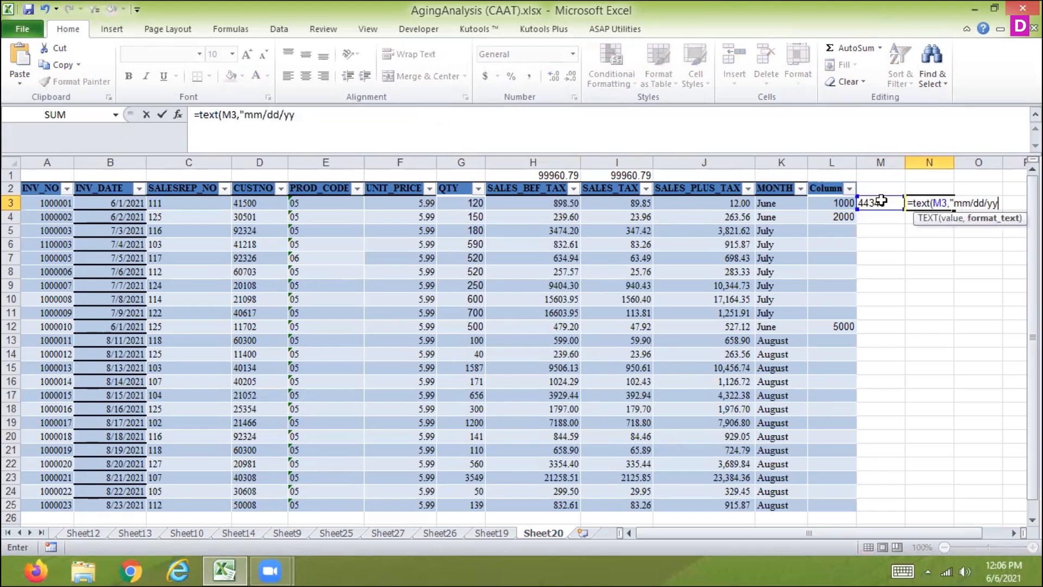
pyautogui.write('yy")')
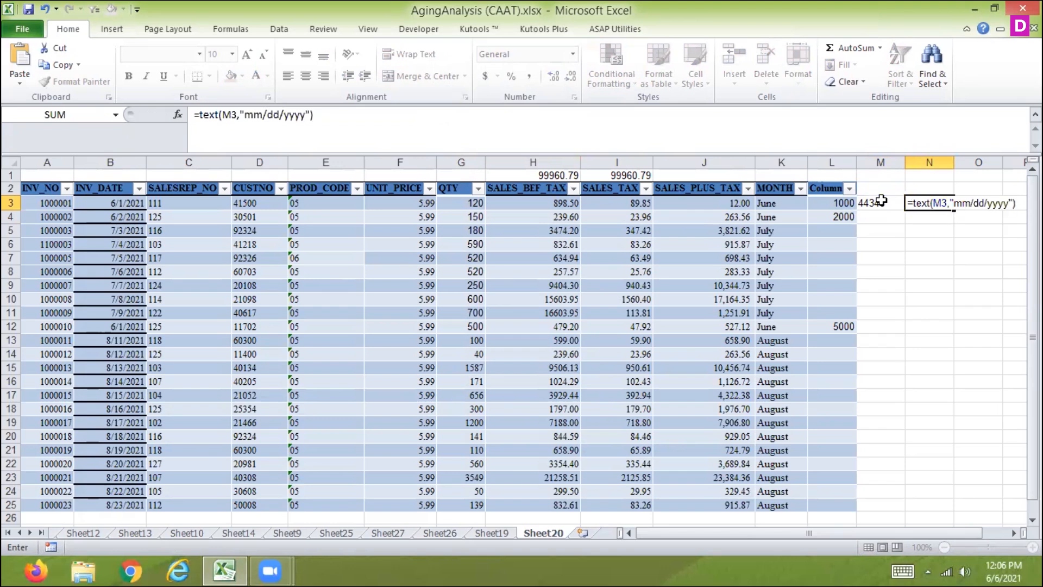
pyautogui.hotkey('ctrl', 'Return')
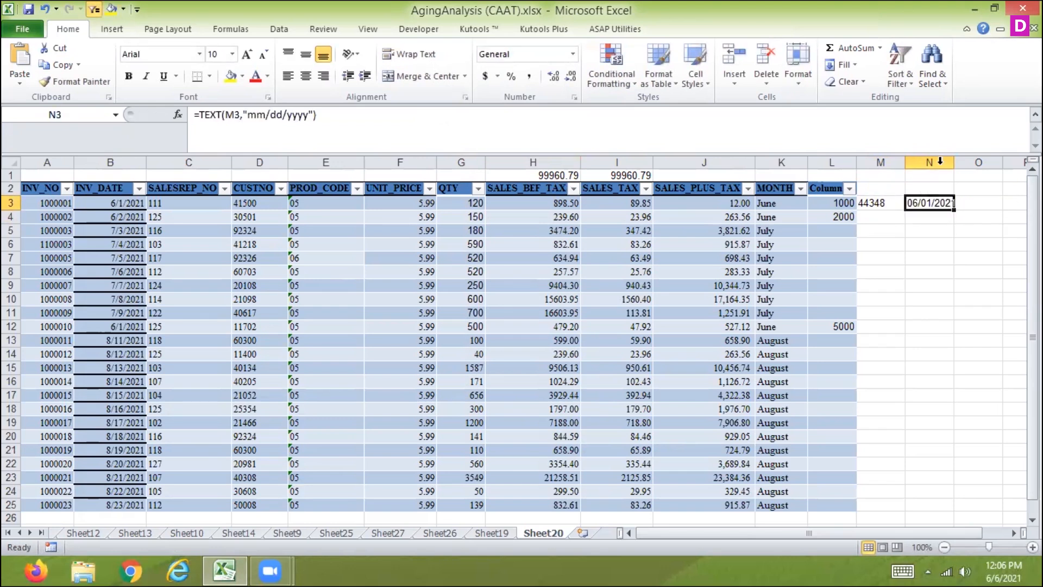
pyautogui.moveTo(954, 163); pyautogui.dragTo(963, 165)
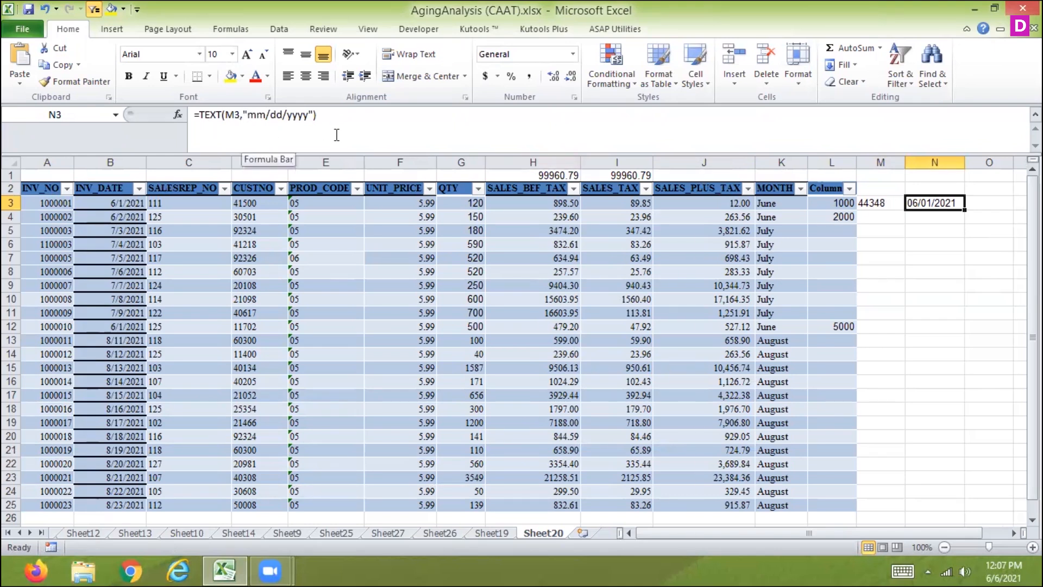
# Clear the formulas in M3 and N3, and start a new SUBSTITUTE formula in M3
pyautogui.click(875, 203)
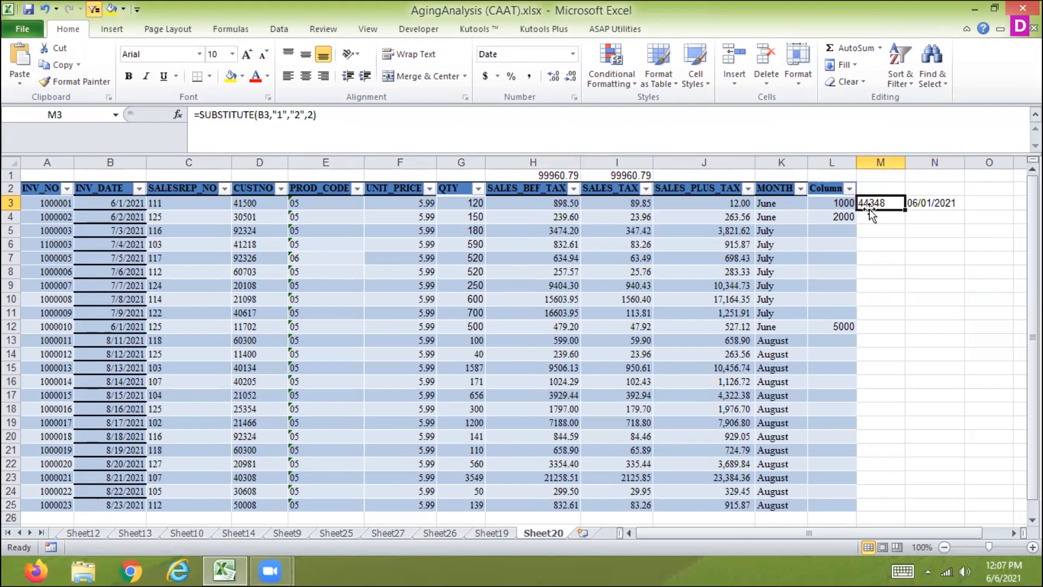
pyautogui.press('Delete')
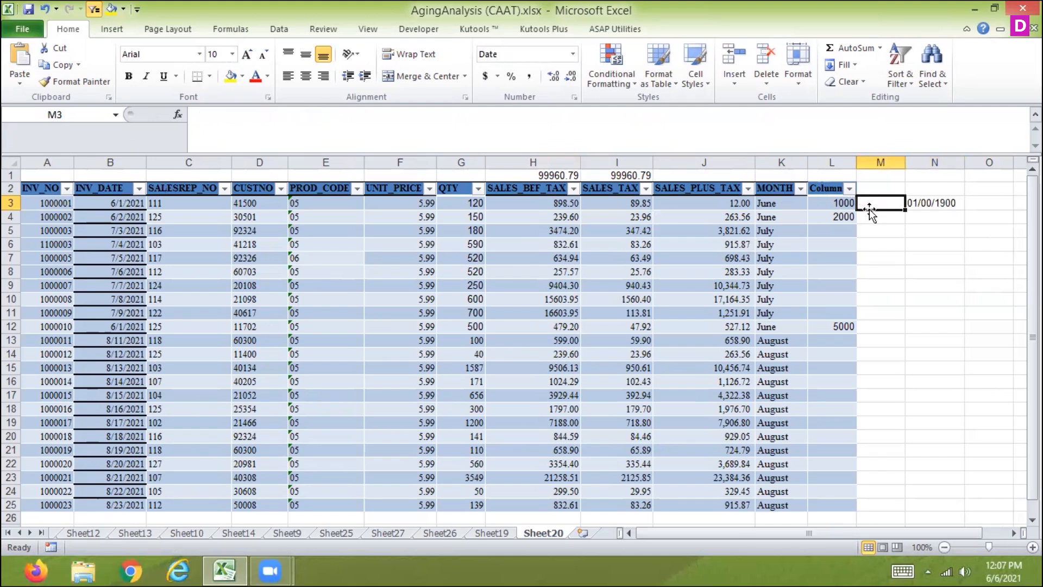
pyautogui.press('Right')
pyautogui.press('Delete')
pyautogui.click(871, 211)
pyautogui.write('=sub')
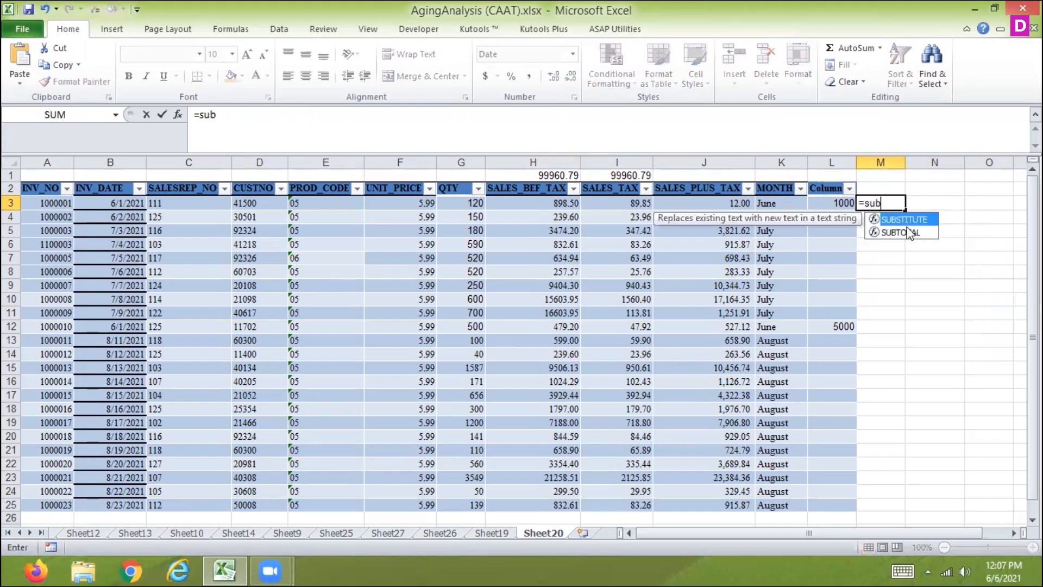
pyautogui.doubleClick(905, 220)
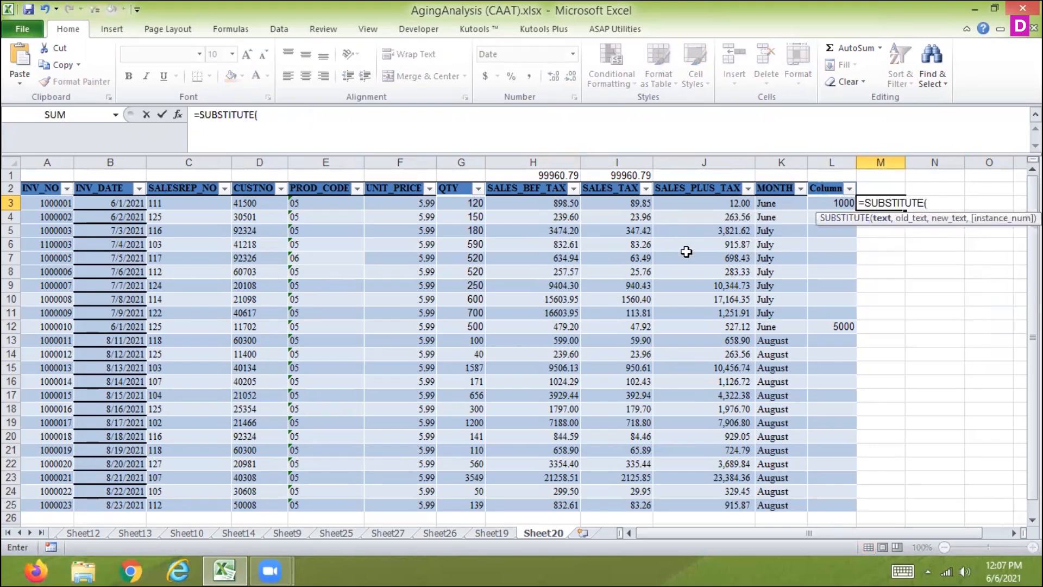
pyautogui.write('"')
pyautogui.write('nidhi')
pyautogui.press('BackSpace')
pyautogui.press('BackSpace')
pyautogui.press('BackSpace')
pyautogui.press('BackSpace')
pyautogui.press('BackSpace')
pyautogui.write('firs')
pyautogui.write('ti:')
pyautogui.press('BackSpace')
pyautogui.write('",')
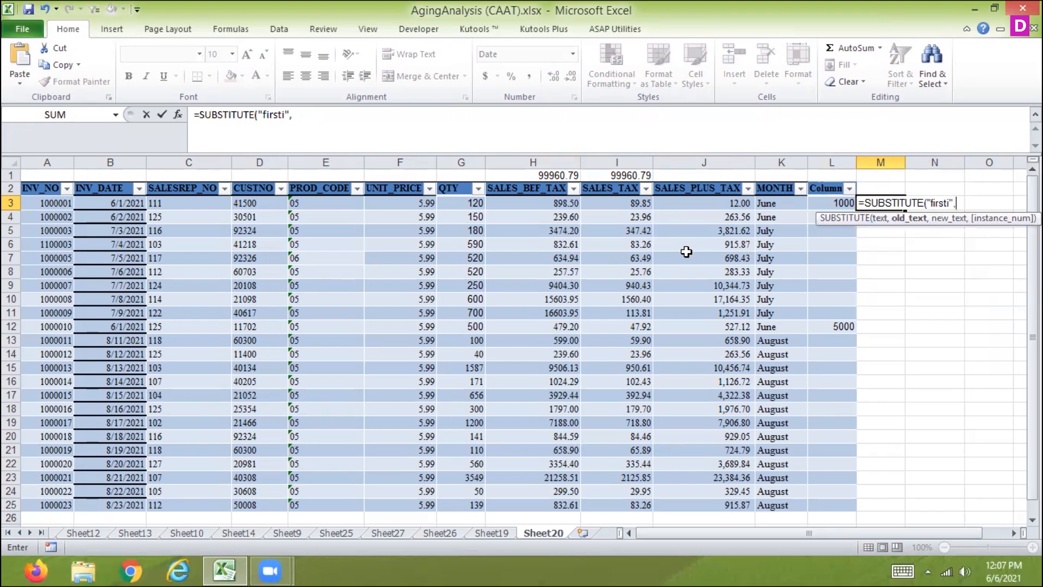
pyautogui.write('"ICSI"')
pyautogui.press('BackSpace')
pyautogui.press('BackSpace')
pyautogui.press('BackSpace')
pyautogui.press('BackSpace')
pyautogui.press('BackSpace')
pyautogui.write('i"')
pyautogui.press('BackSpace')
pyautogui.press('BackSpace')
pyautogui.press('BackSpace')
pyautogui.press('BackSpace')
pyautogui.press('BackSpace')
pyautogui.press('BackSpace')
pyautogui.press('BackSpace')
pyautogui.press('BackSpace')
pyautogui.press('BackSpace')
pyautogui.press('BackSpace')
pyautogui.press('BackSpace')
pyautogui.press('BackSpace')
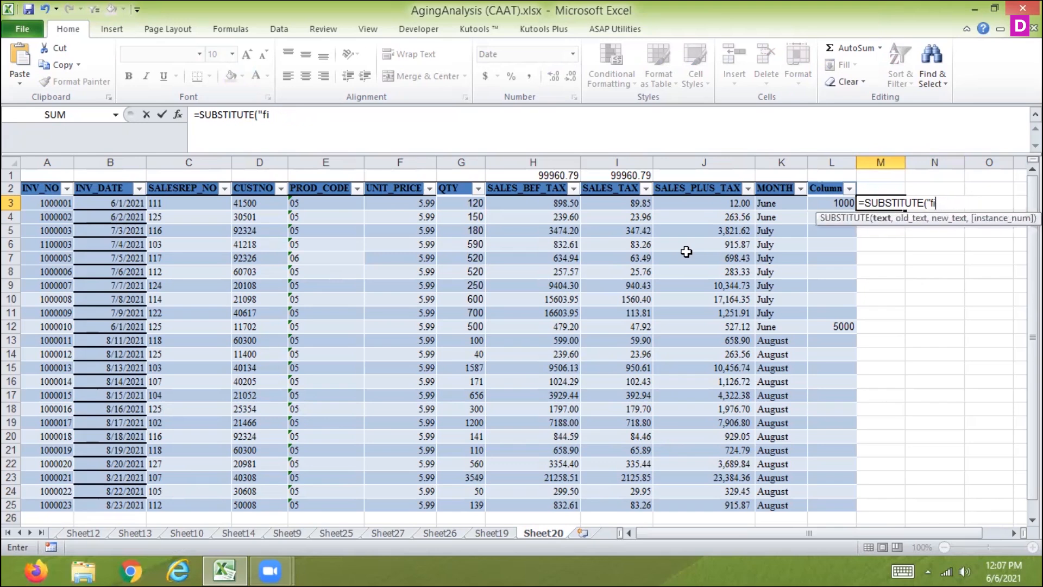
pyautogui.press('BackSpace')
pyautogui.press('BackSpace')
# Complete the M3 formula as =SUBSTITUTE("seconde","e","b",2) to replace the second "e" with "b"
pyautogui.write('seconde","e"')
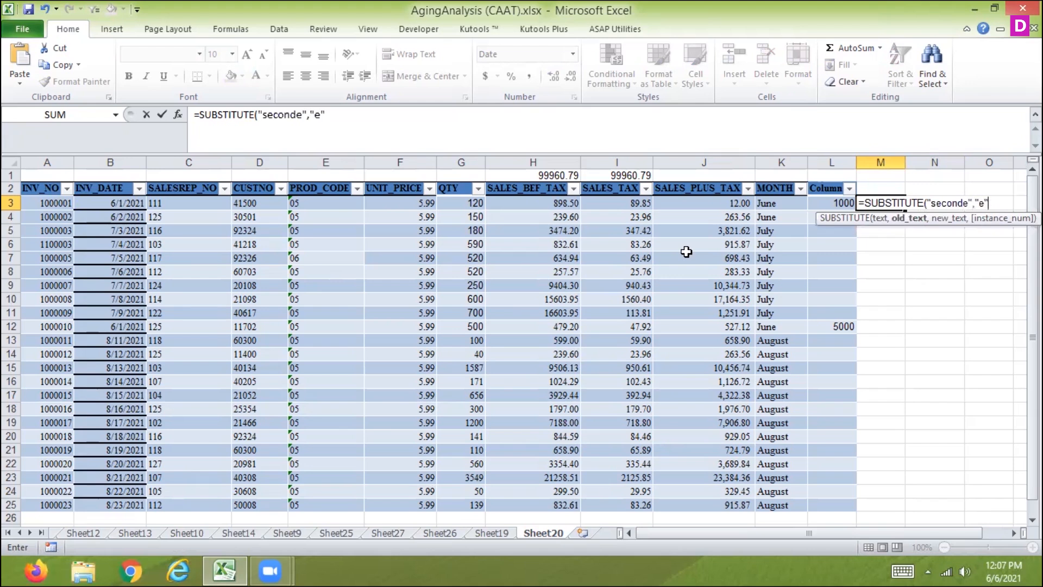
pyautogui.write(',')
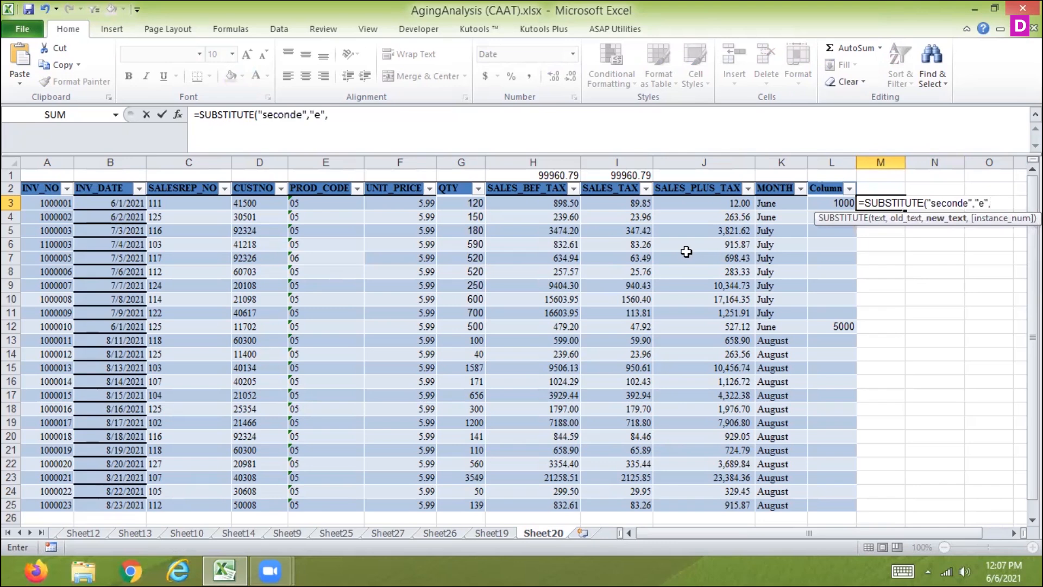
pyautogui.write('"b",')
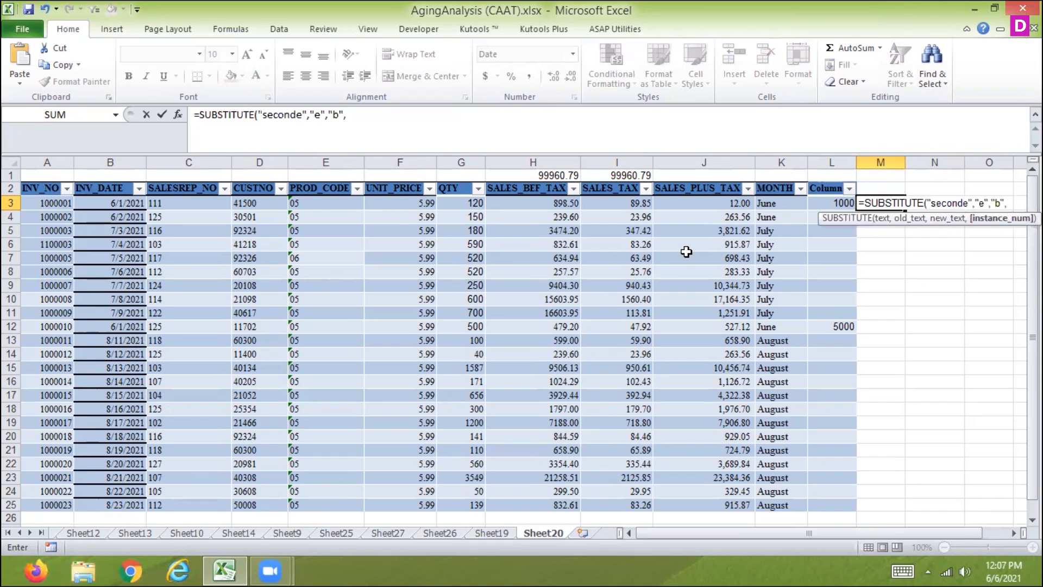
pyautogui.write('2')
pyautogui.press('Return')
pyautogui.press('Up')
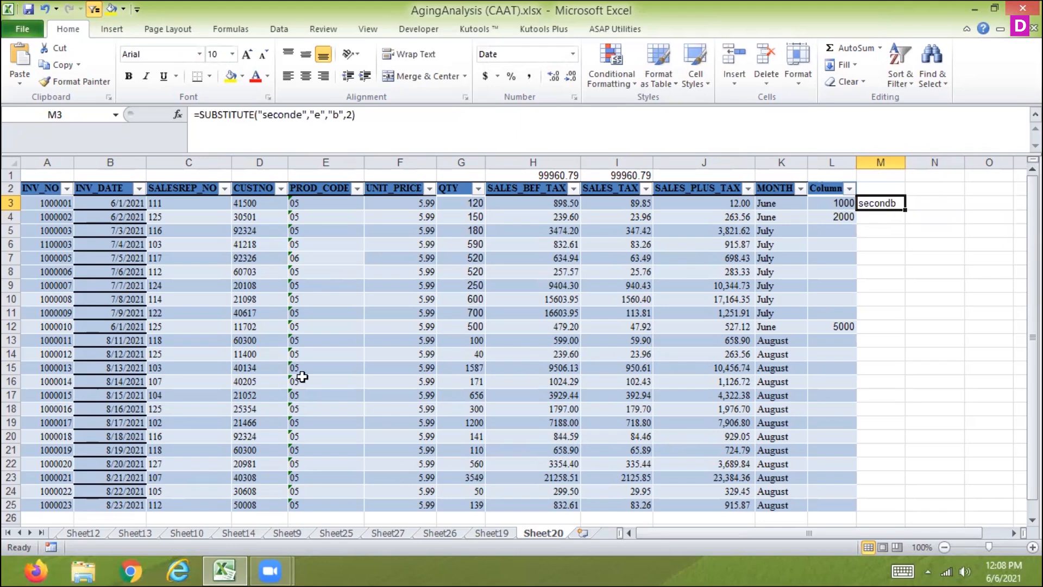
# Search Excel Help for SUBSTITUTE, review the example formulas in the "SUBSTITUTE function" article, and close the help
pyautogui.press('F1')
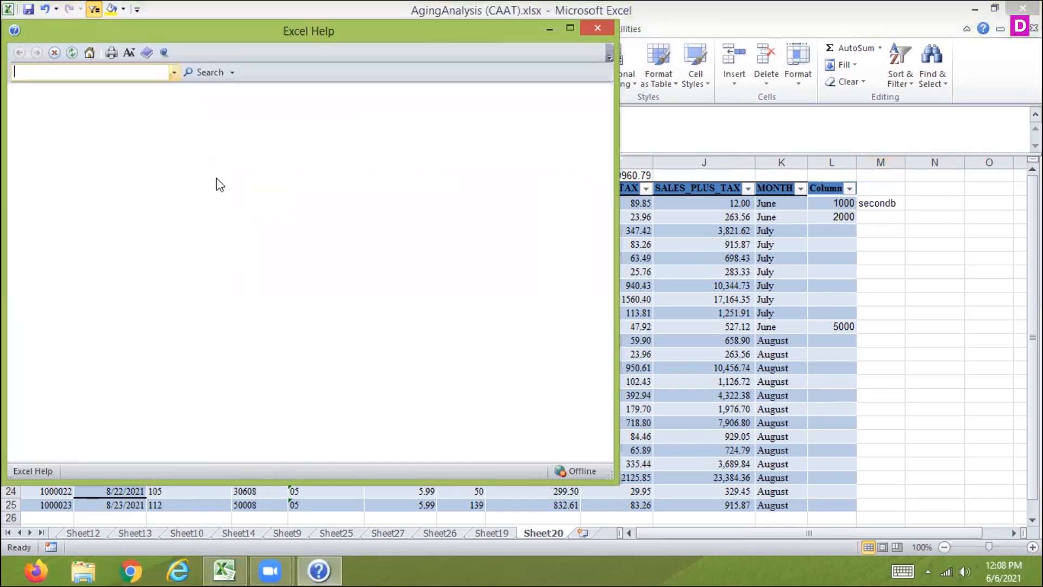
pyautogui.write('SUBSTITUTE')
pyautogui.press('Return')
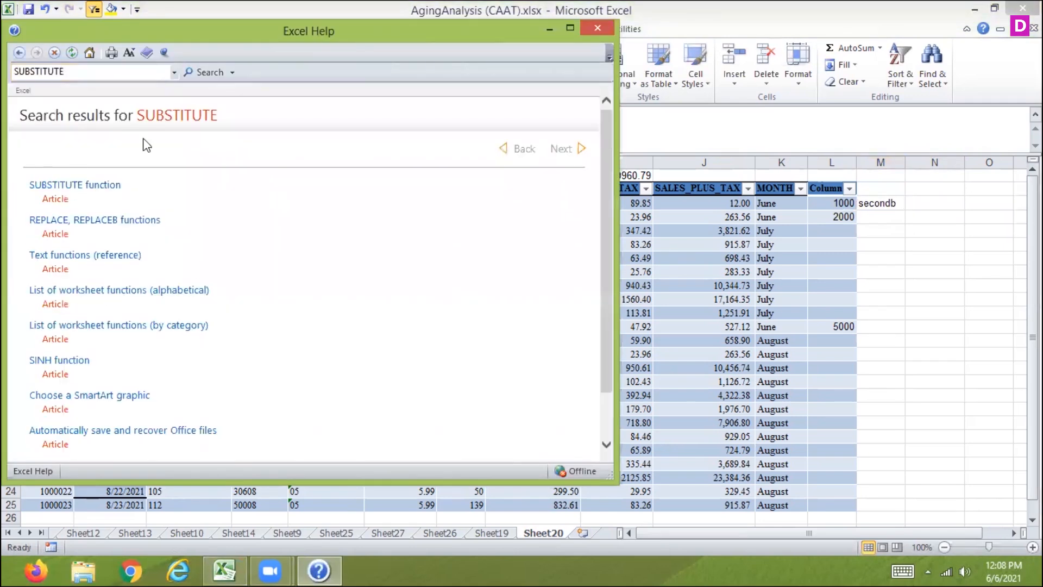
pyautogui.click(60, 187)
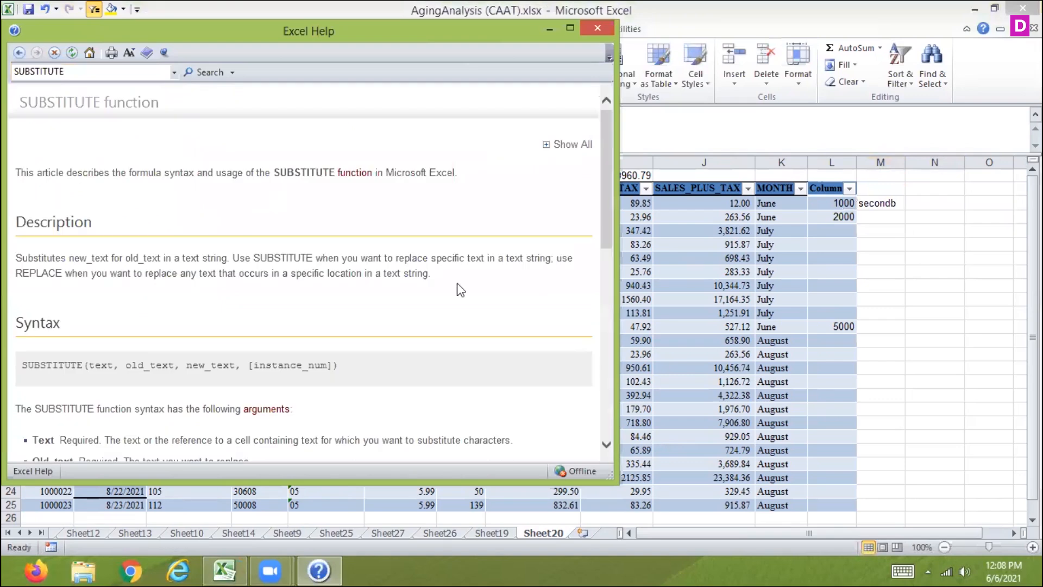
pyautogui.moveTo(607, 186); pyautogui.dragTo(597, 383)
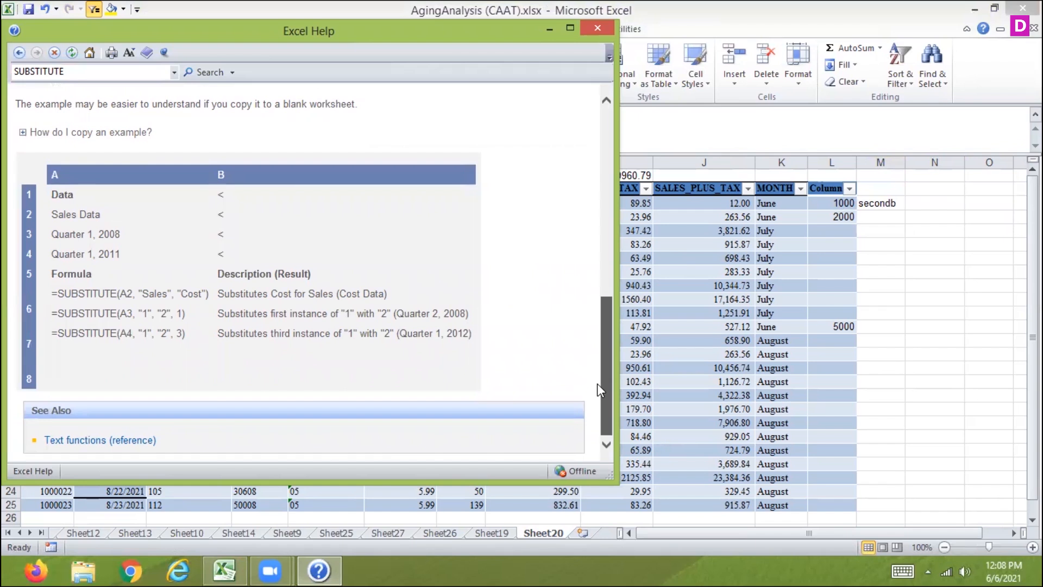
pyautogui.moveTo(597, 382); pyautogui.dragTo(604, 354)
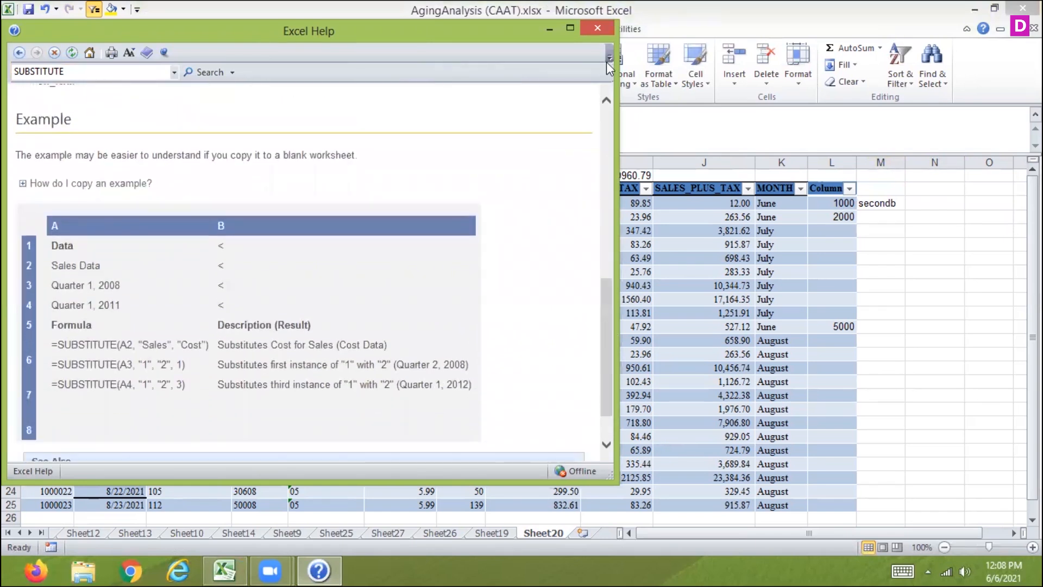
pyautogui.click(598, 33)
# Start a SUBSTITUTE formula in M4 with "06/02/2021" as its text argument
pyautogui.click(882, 217)
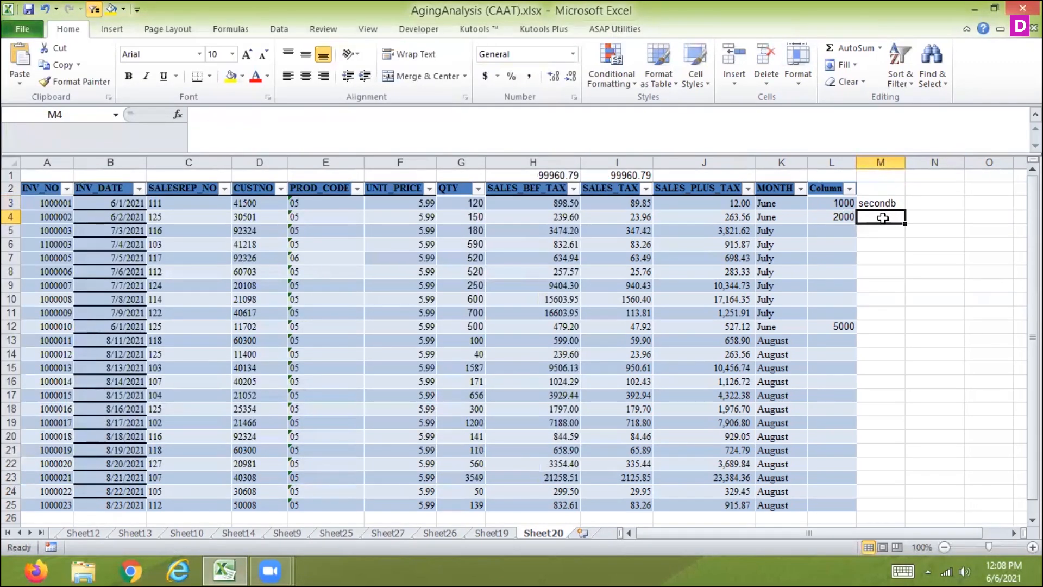
pyautogui.write('=')
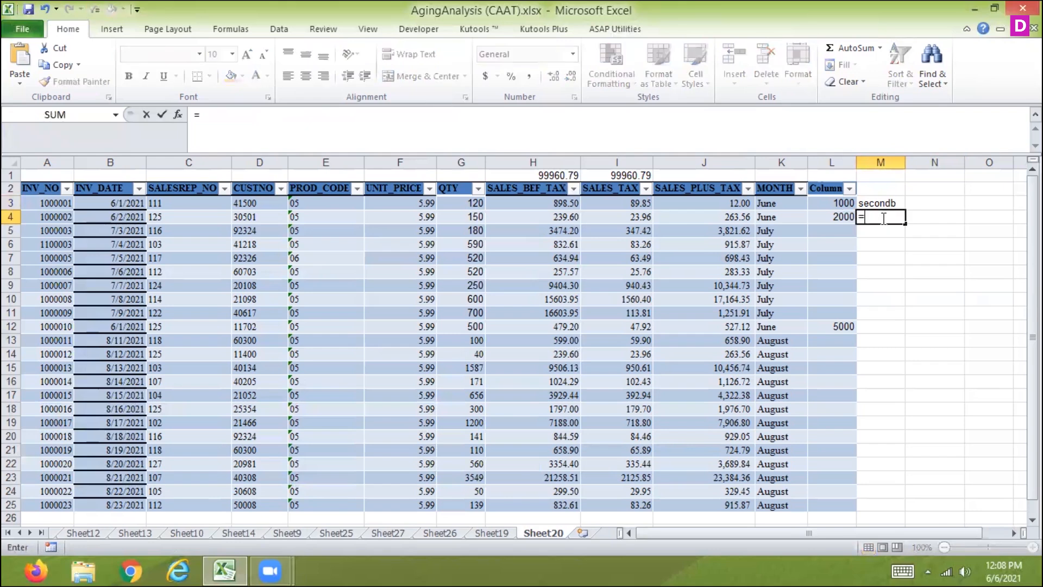
pyautogui.write('sub')
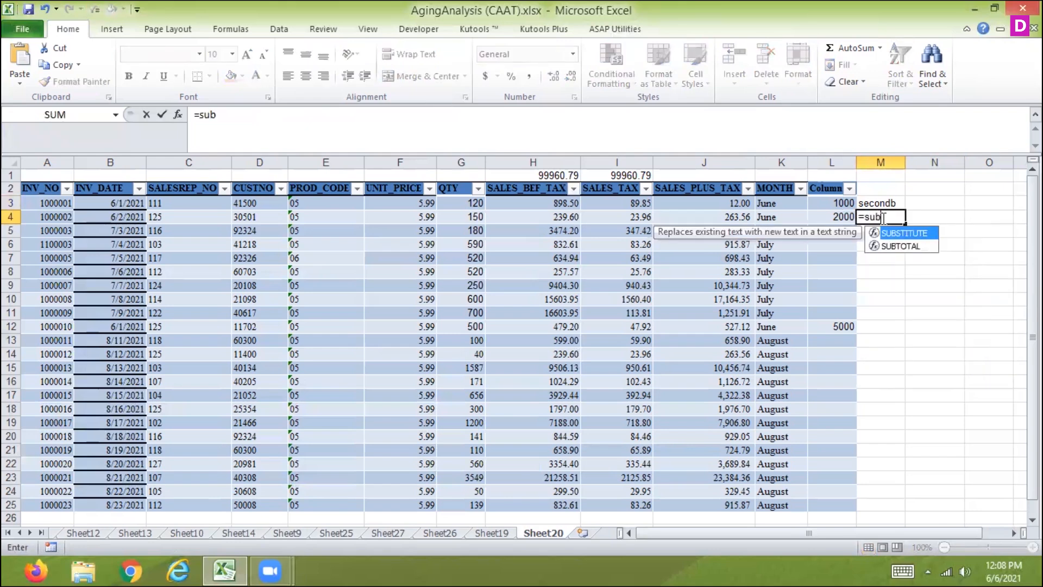
pyautogui.doubleClick(927, 233)
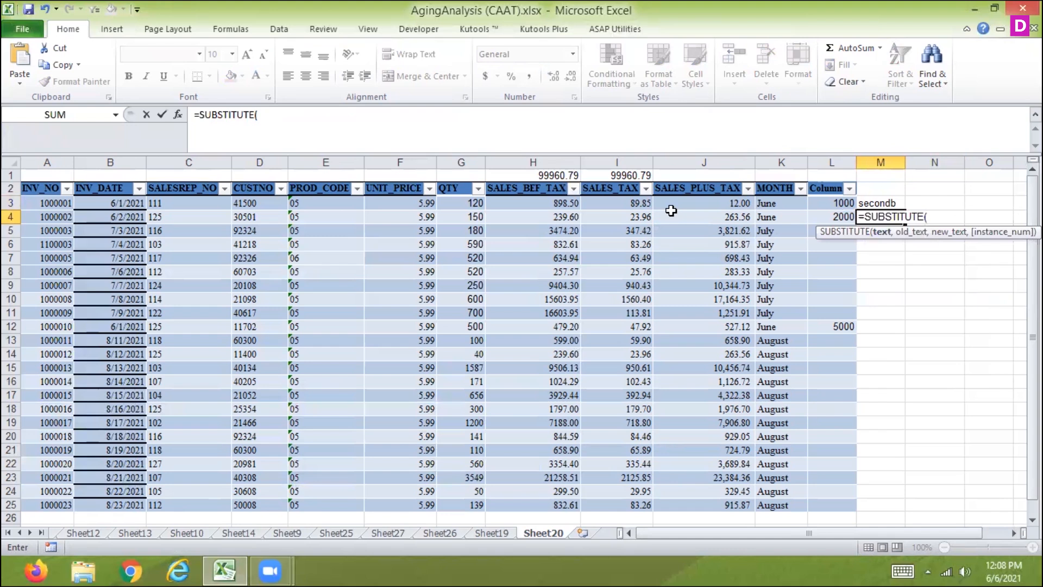
pyautogui.write('"06/02/2021"')
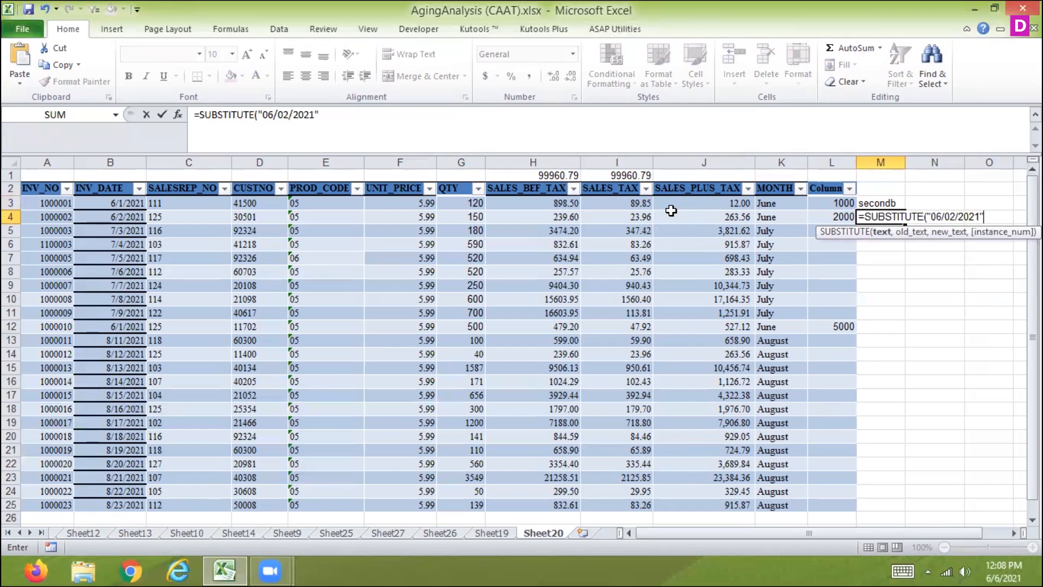
pyautogui.write(',')
# Complete the M4 formula as =SUBSTITUTE("06/02/2021","2","1",3) to replace the third "2" with "1", and widen column M to fit the date
pyautogui.write('"2",')
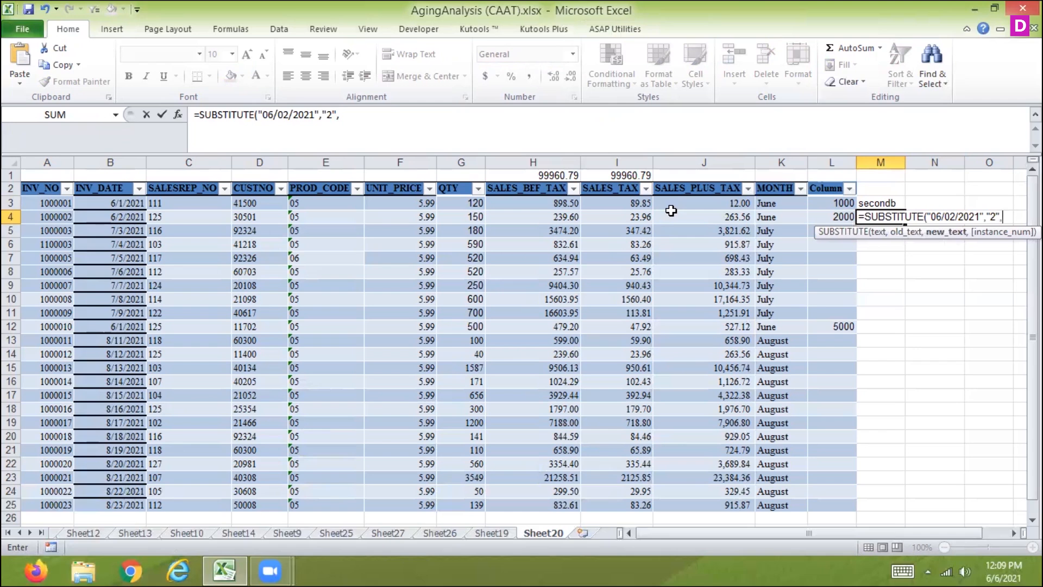
pyautogui.write('"1",')
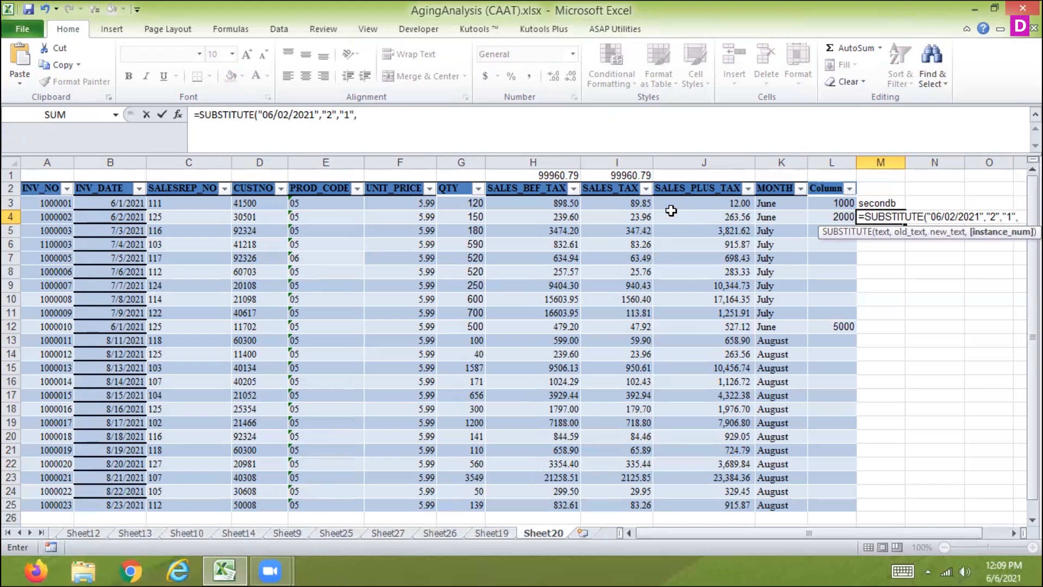
pyautogui.write('3)')
pyautogui.press('Return')
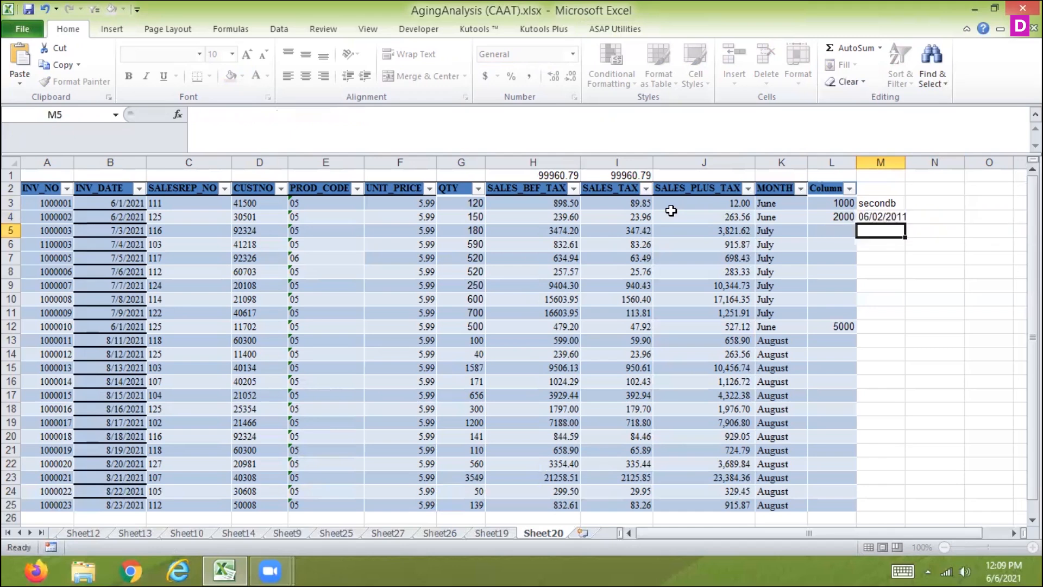
pyautogui.press('Up')
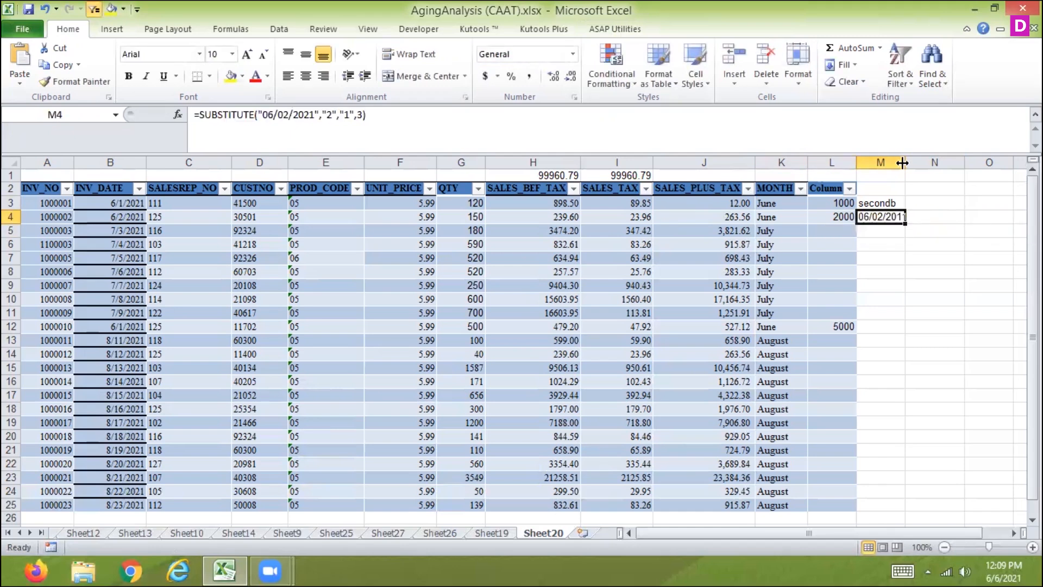
pyautogui.moveTo(905, 161); pyautogui.dragTo(946, 162)
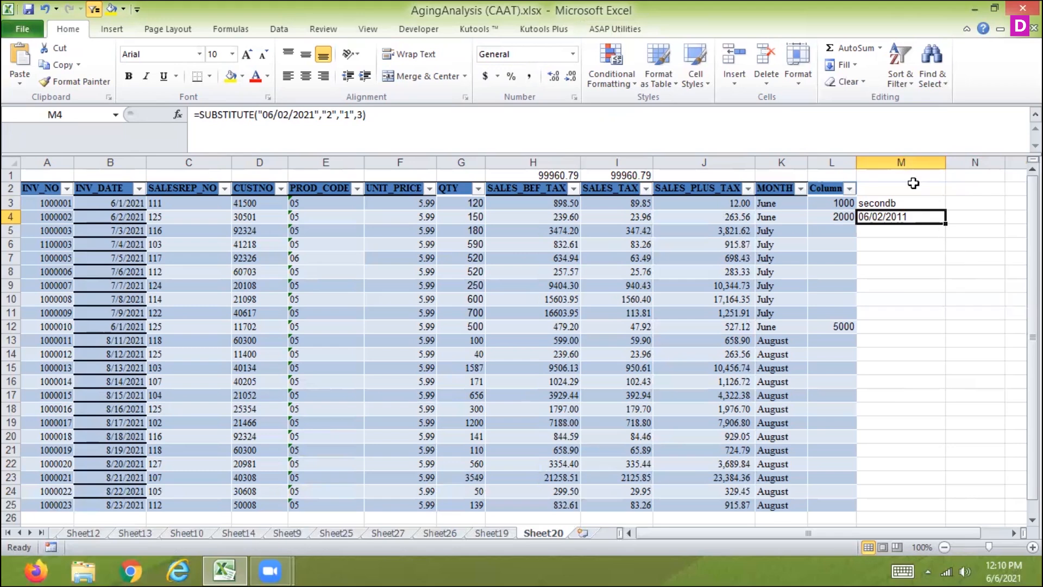
# Clear the SUBSTITUTE formulas from cells M3:M4
pyautogui.moveTo(902, 203); pyautogui.dragTo(894, 217)
pyautogui.press('Delete')
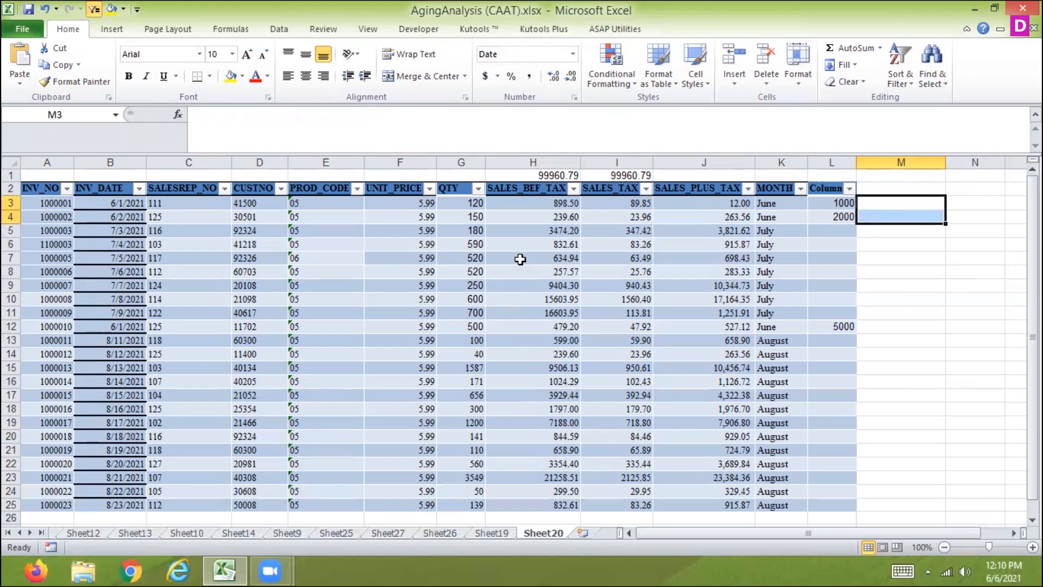
pyautogui.moveTo(552, 204); pyautogui.dragTo(539, 501)
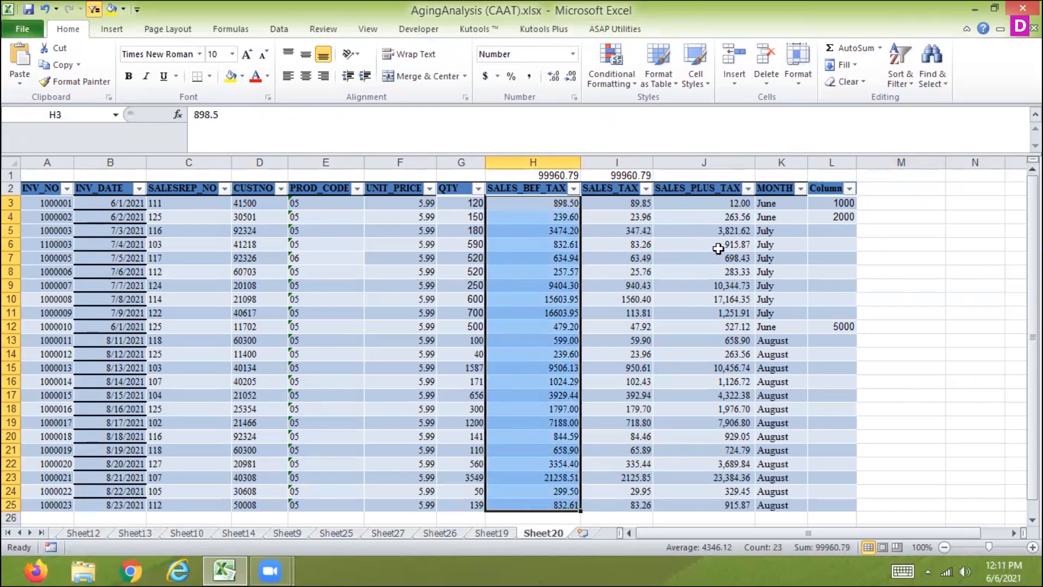
pyautogui.moveTo(726, 201); pyautogui.dragTo(703, 502)
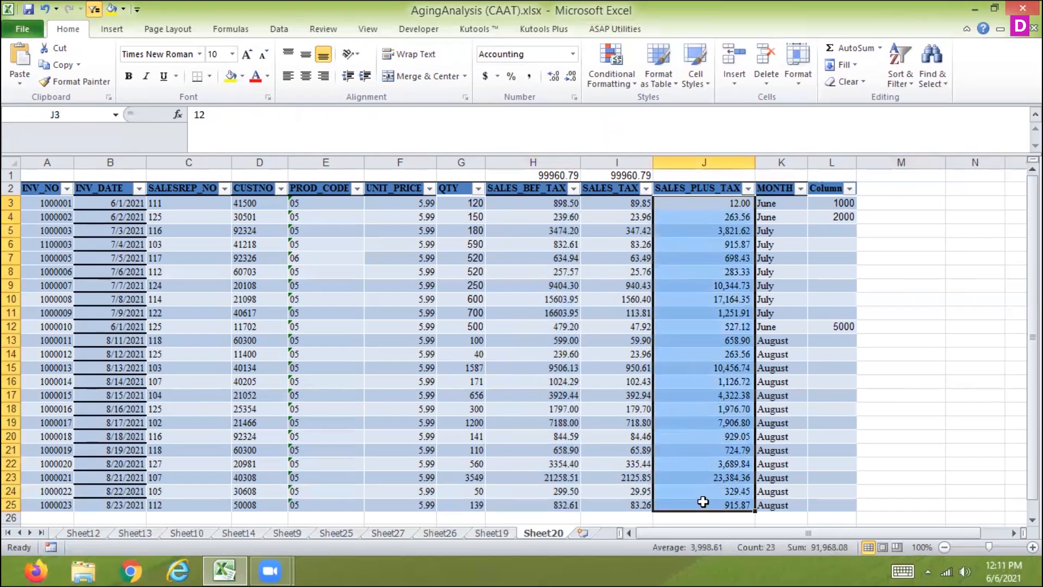
pyautogui.click(623, 84)
pyautogui.click(553, 301)
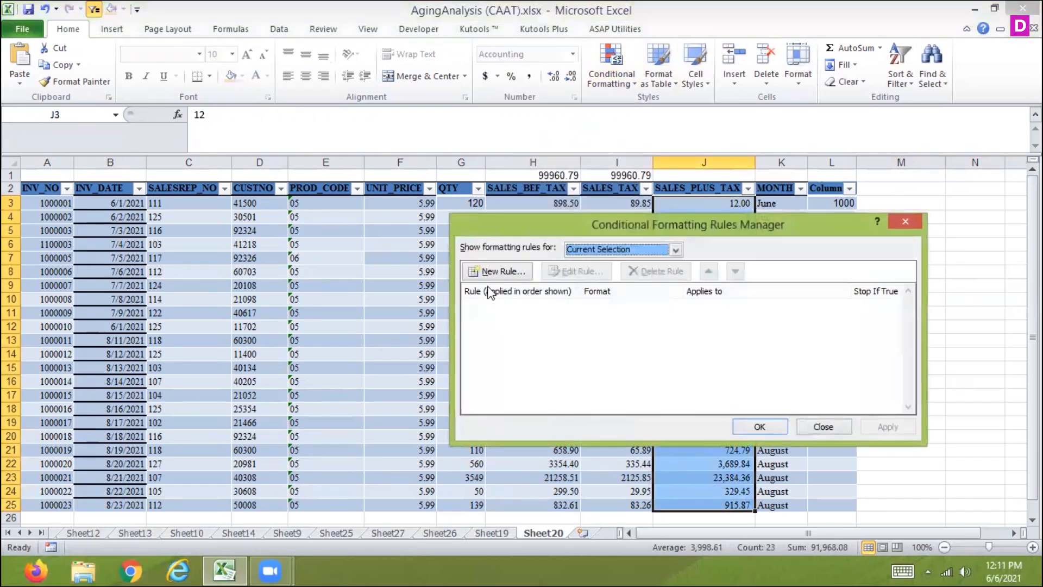
pyautogui.click(496, 274)
pyautogui.click(530, 294)
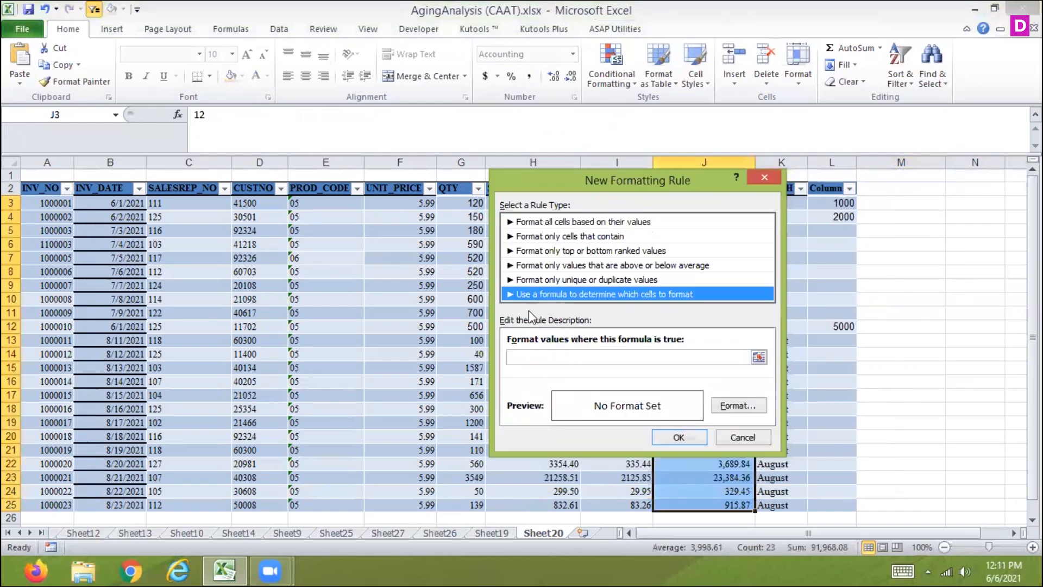
pyautogui.click(528, 357)
pyautogui.write('=')
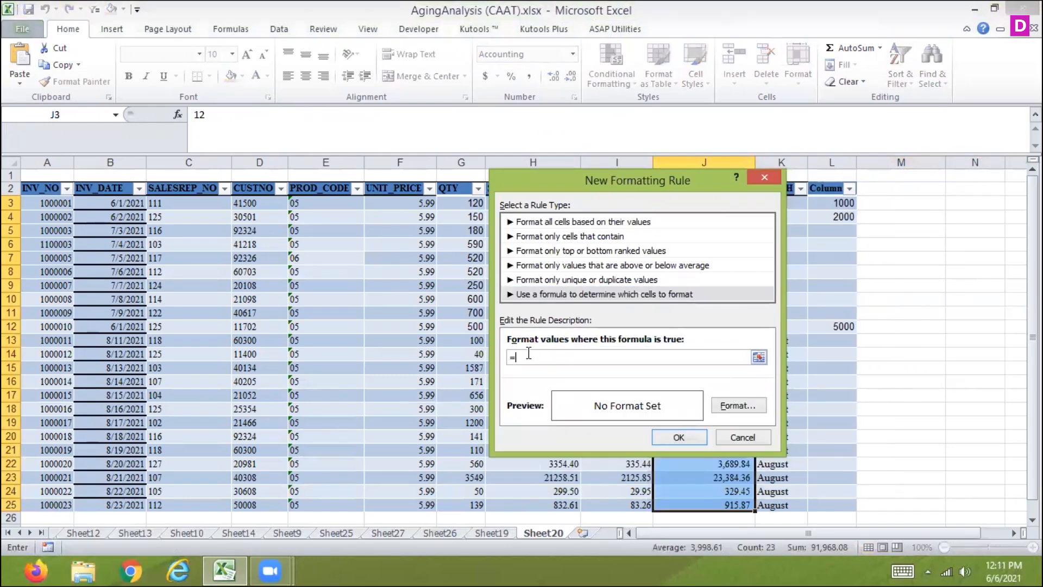
pyautogui.click(765, 177)
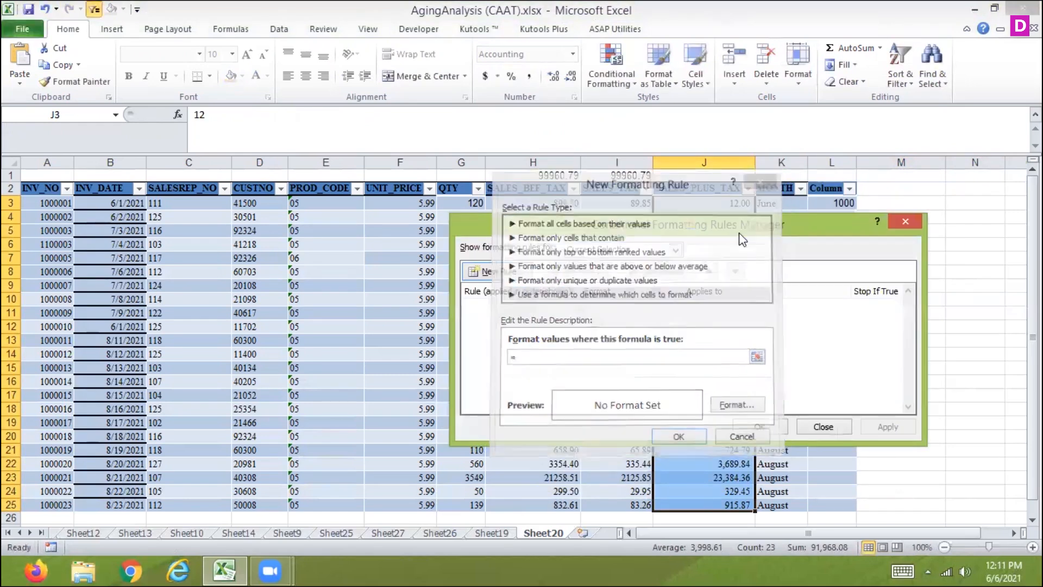
pyautogui.click(823, 427)
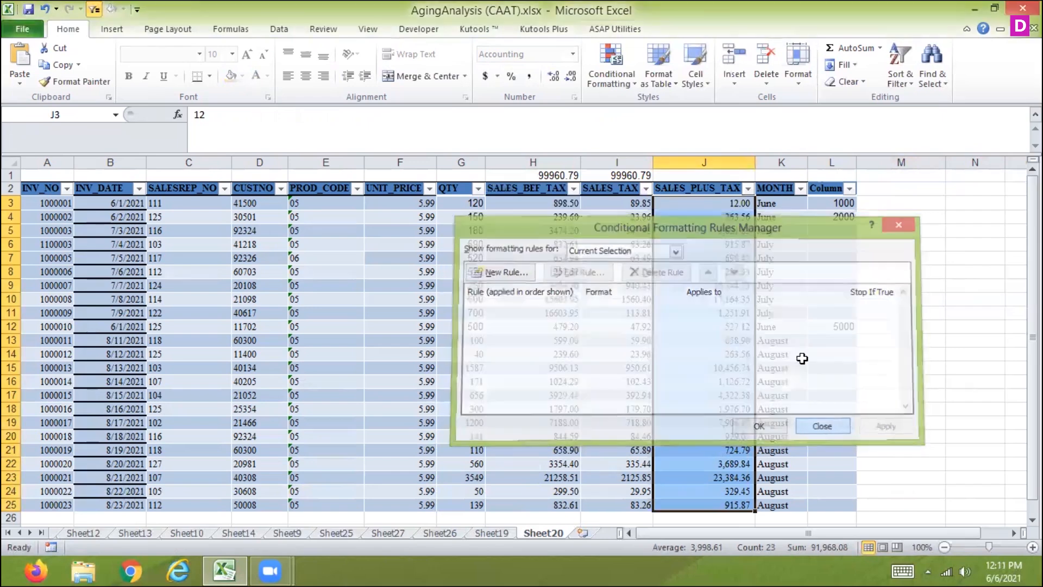
pyautogui.click(612, 87)
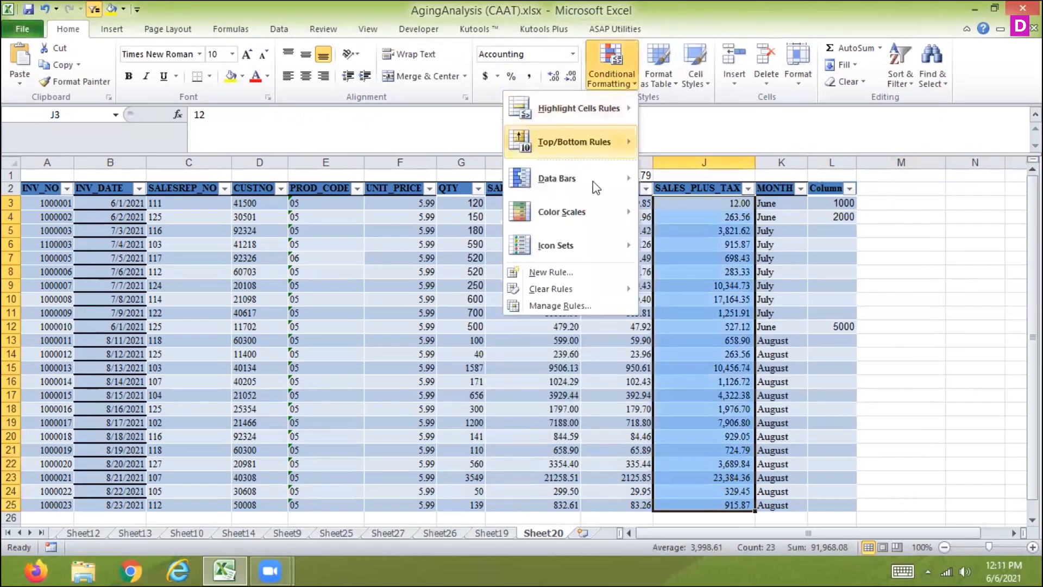
pyautogui.click(551, 306)
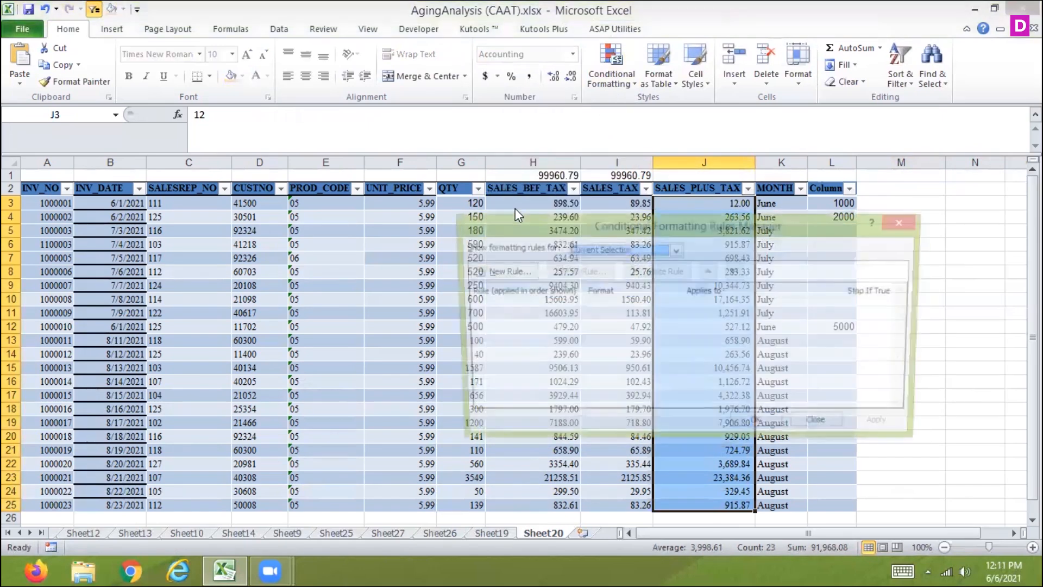
pyautogui.click(522, 269)
pyautogui.click(525, 296)
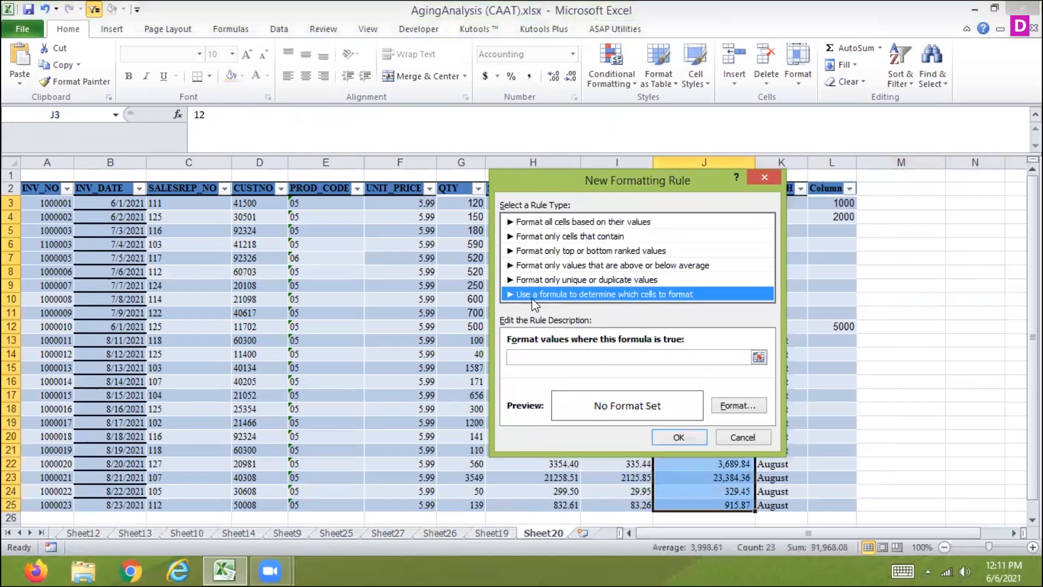
pyautogui.click(520, 355)
pyautogui.write('=')
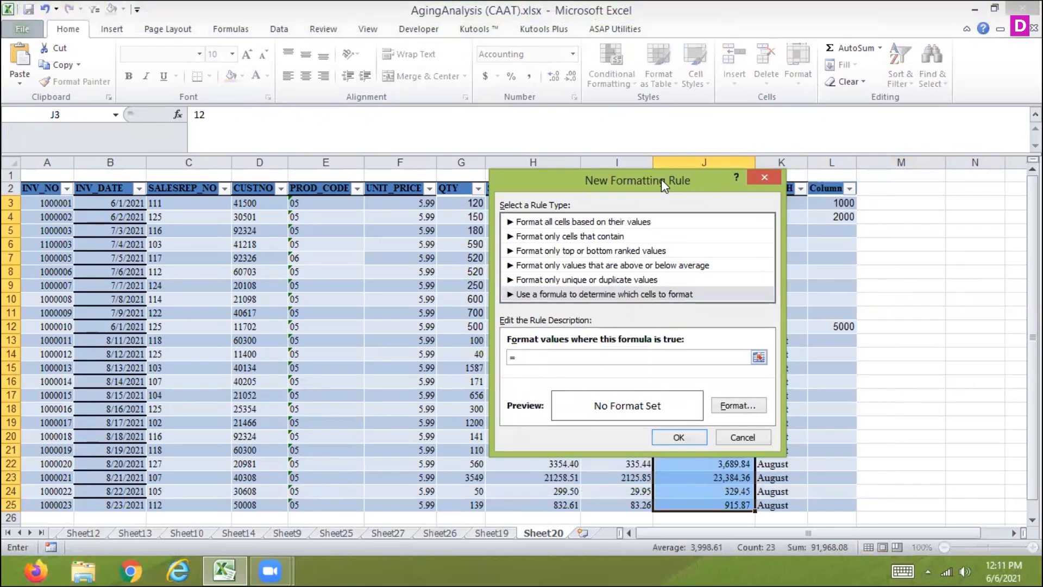
pyautogui.moveTo(660, 180); pyautogui.dragTo(435, 162)
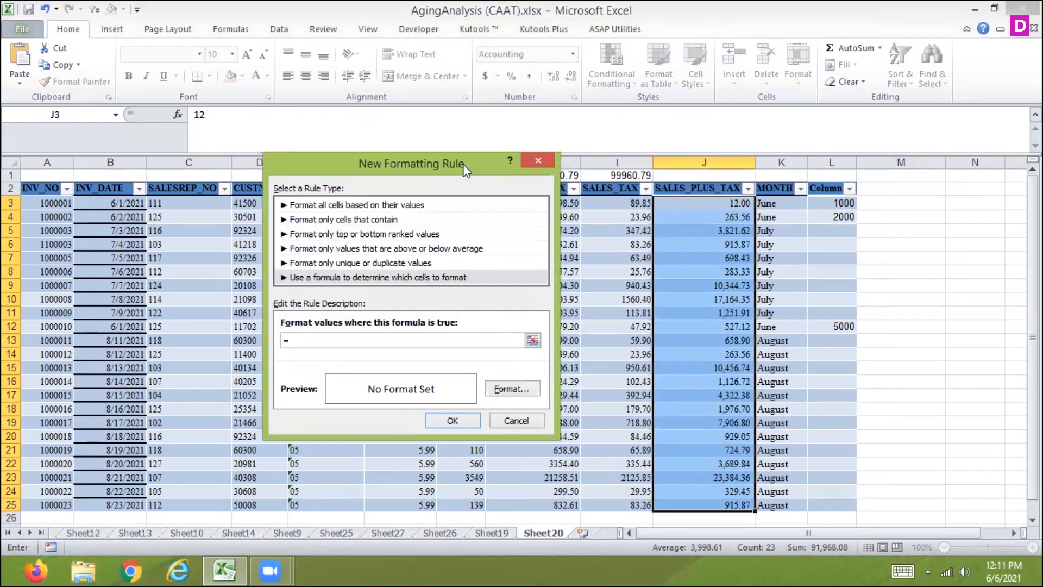
pyautogui.click(517, 422)
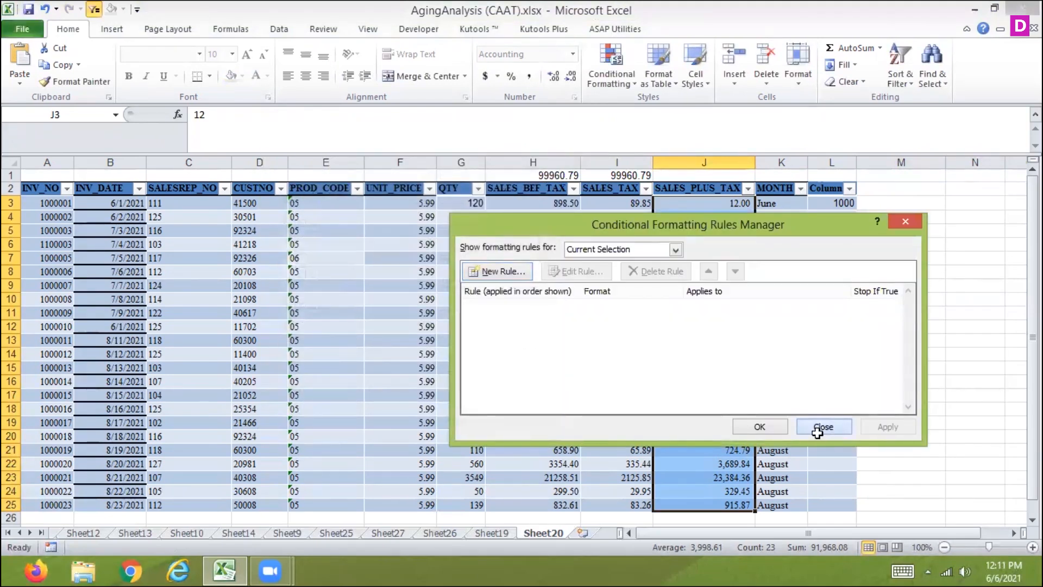
pyautogui.click(822, 427)
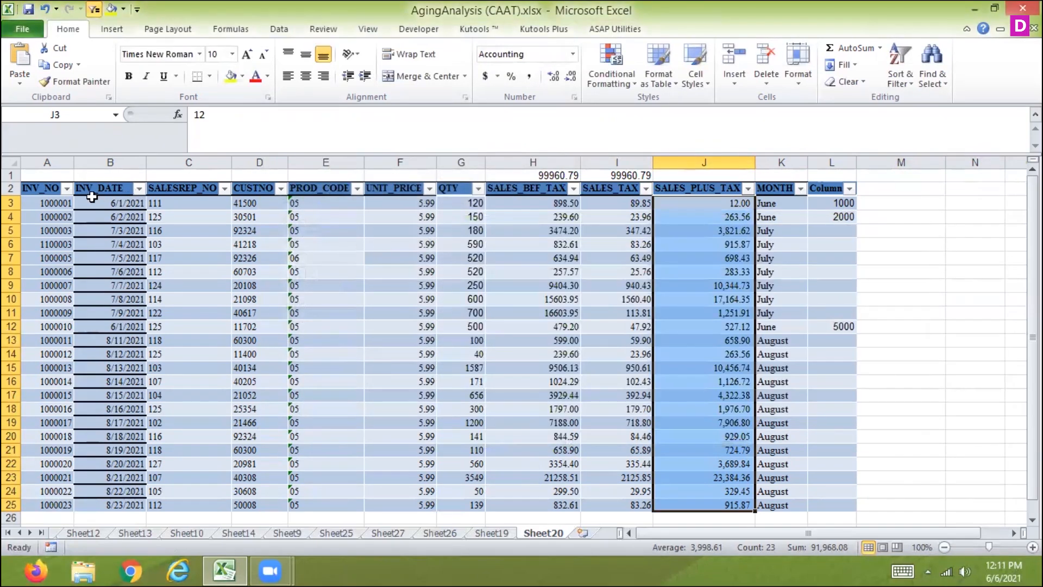
# Create a formula-based conditional formatting rule for INV_NO cells A3:A25 with the formula =$J$3=max($j:$j)
pyautogui.moveTo(57, 203); pyautogui.dragTo(48, 505)
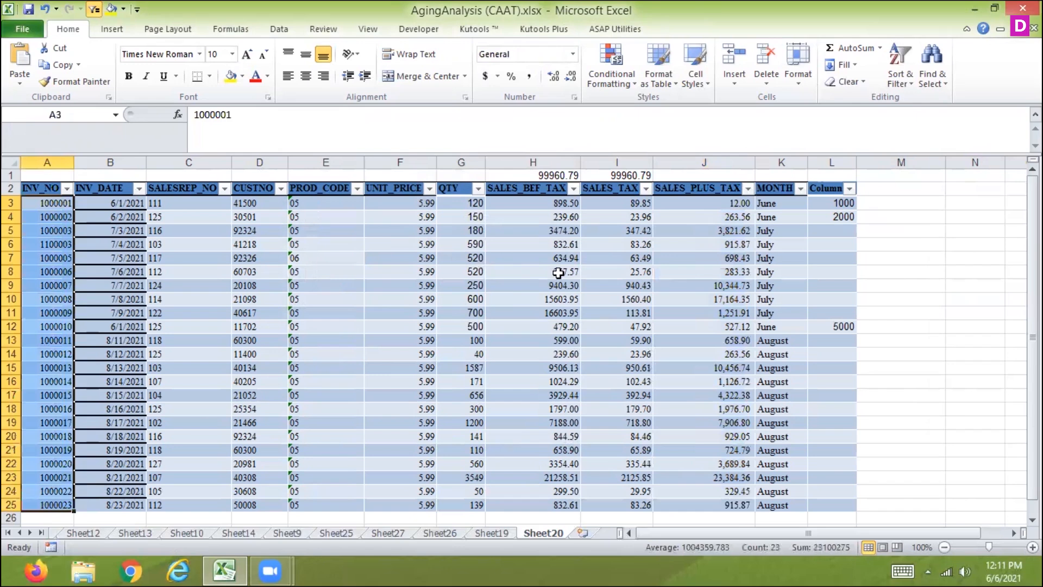
pyautogui.click(607, 76)
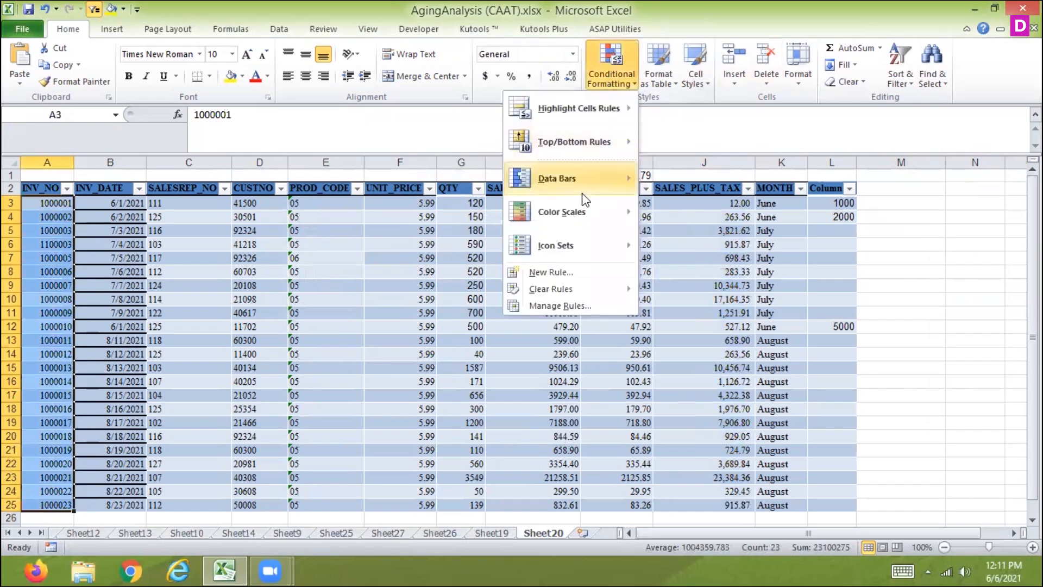
pyautogui.click(550, 272)
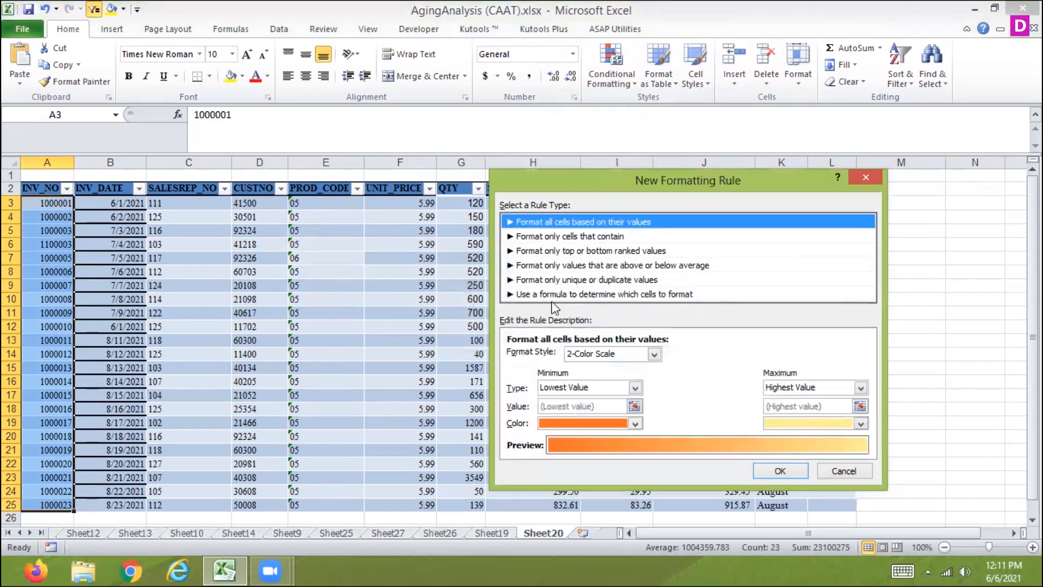
pyautogui.click(549, 294)
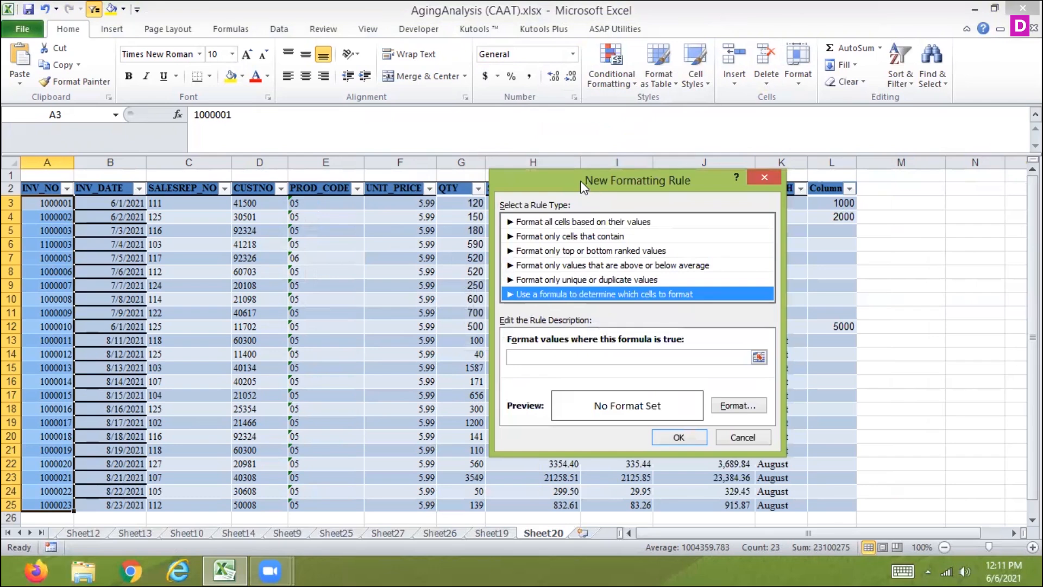
pyautogui.moveTo(580, 180); pyautogui.dragTo(316, 194)
pyautogui.click(265, 371)
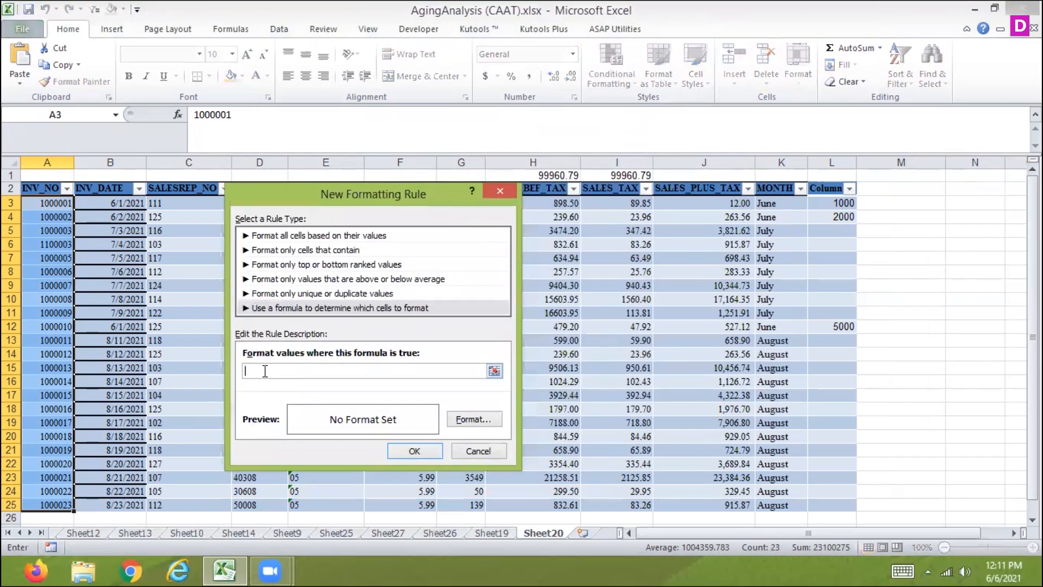
pyautogui.write('=')
pyautogui.click(699, 200)
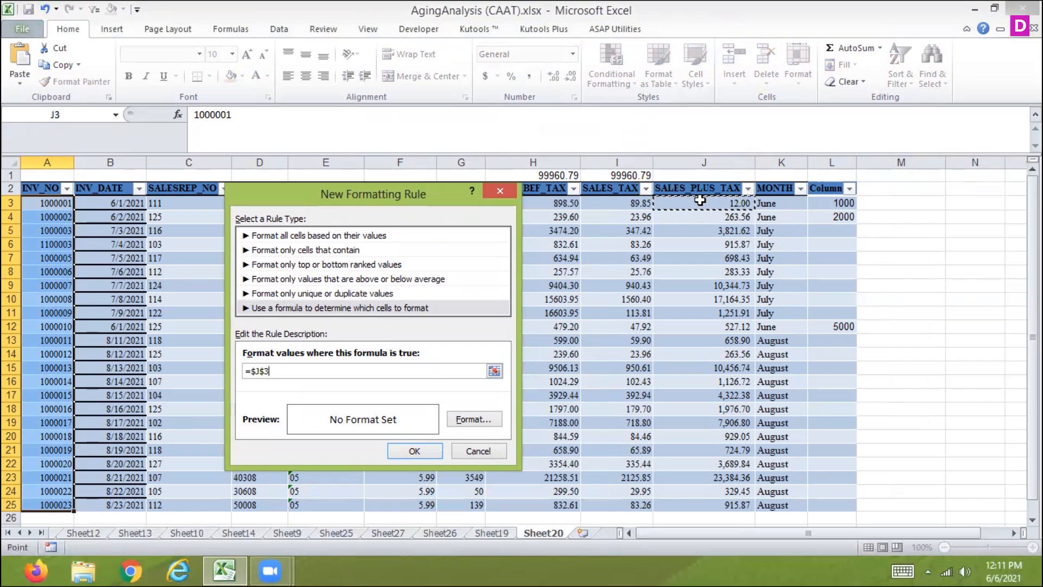
pyautogui.write('=max($j:$j)')
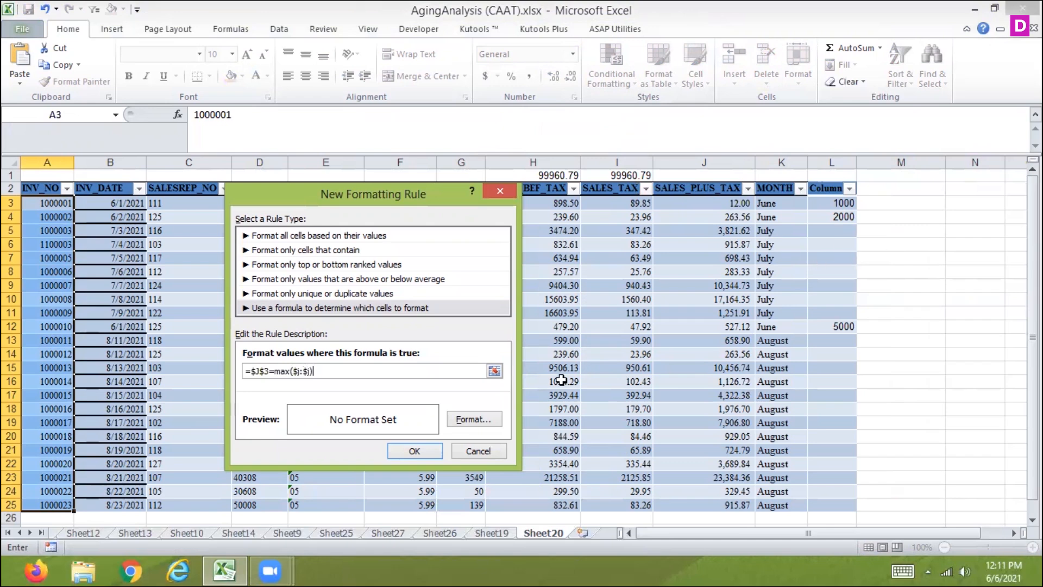
# Give the INV_NO rule a red fill and apply it to A3:A25
pyautogui.click(474, 419)
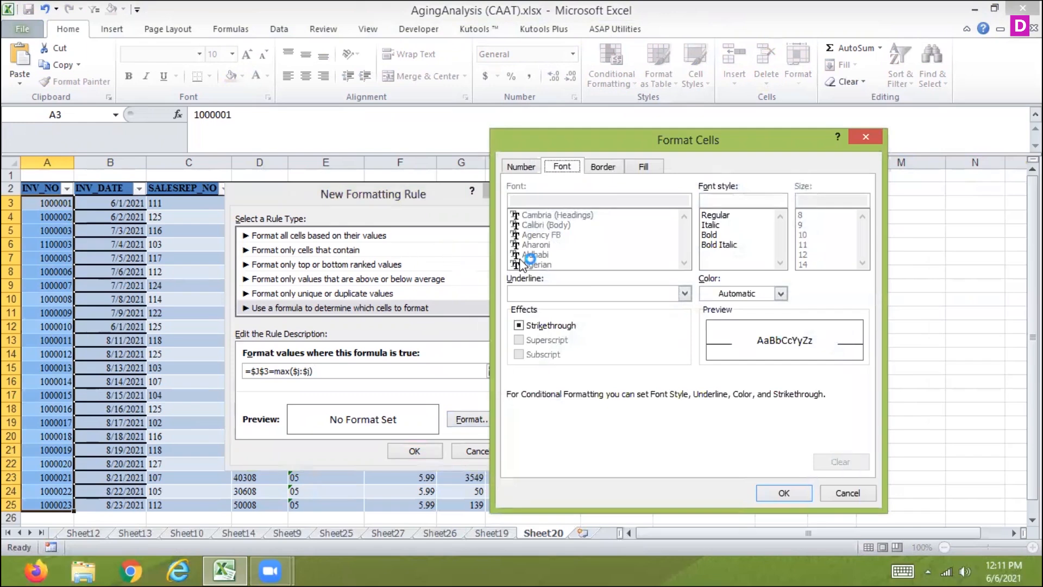
pyautogui.click(633, 170)
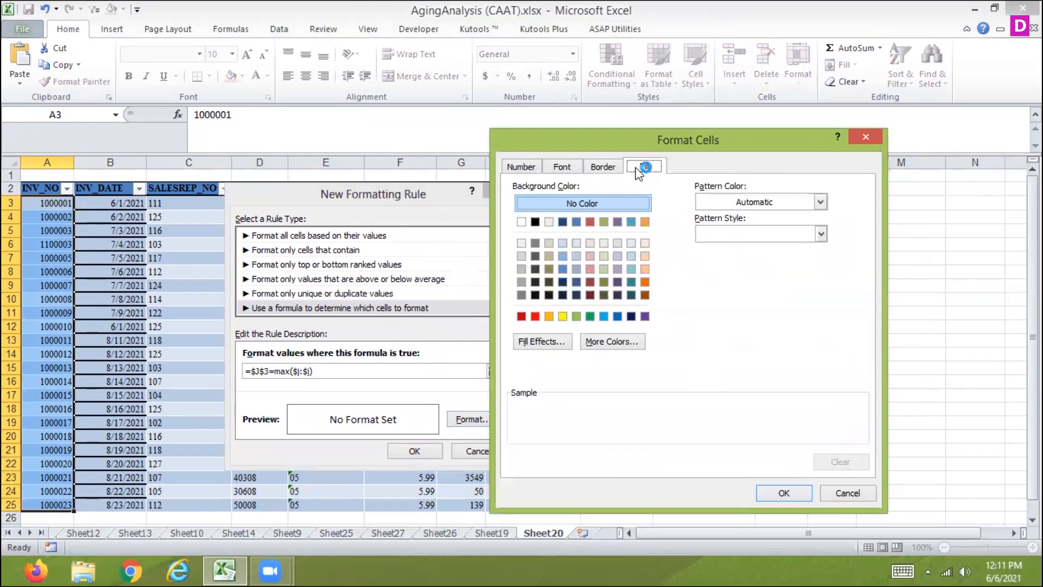
pyautogui.click(535, 316)
pyautogui.click(792, 492)
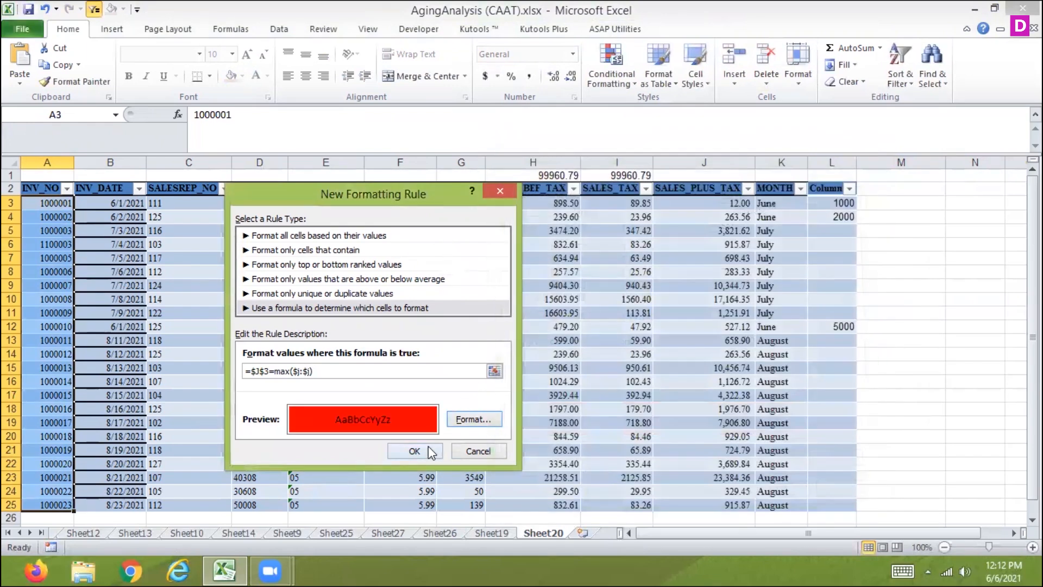
pyautogui.click(414, 450)
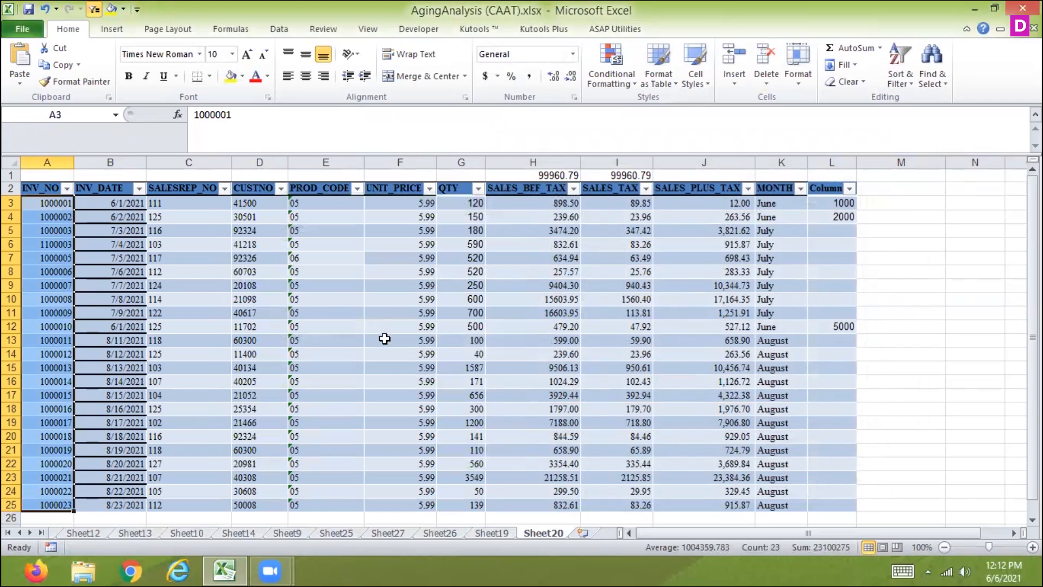
# Create a formula-based conditional formatting rule for all data cells A3:L25 with the formula =$j3=max($j:$j)
pyautogui.moveTo(47, 205); pyautogui.dragTo(826, 449)
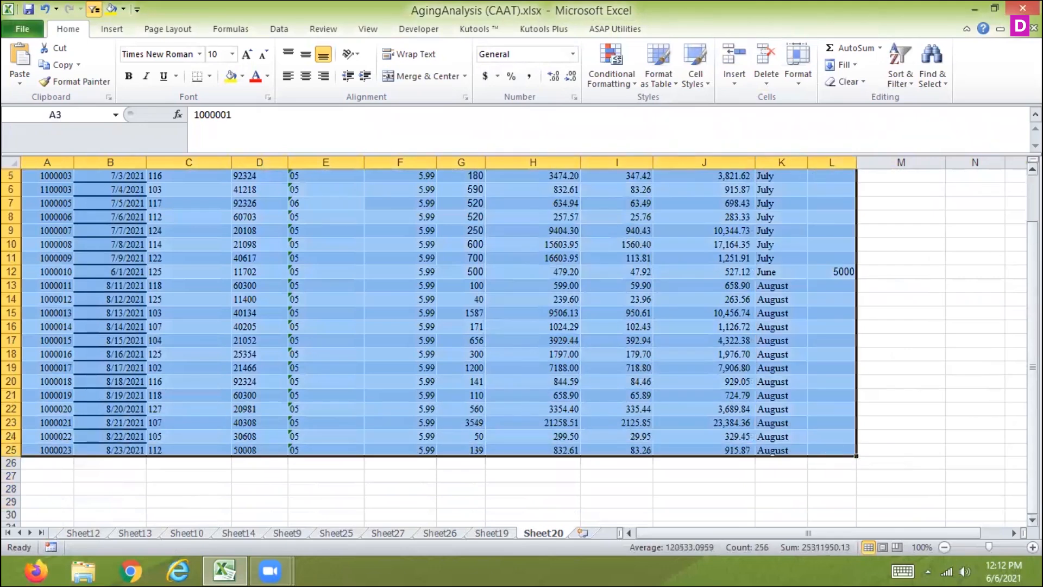
pyautogui.moveTo(1032, 369); pyautogui.dragTo(1032, 320)
pyautogui.click(619, 81)
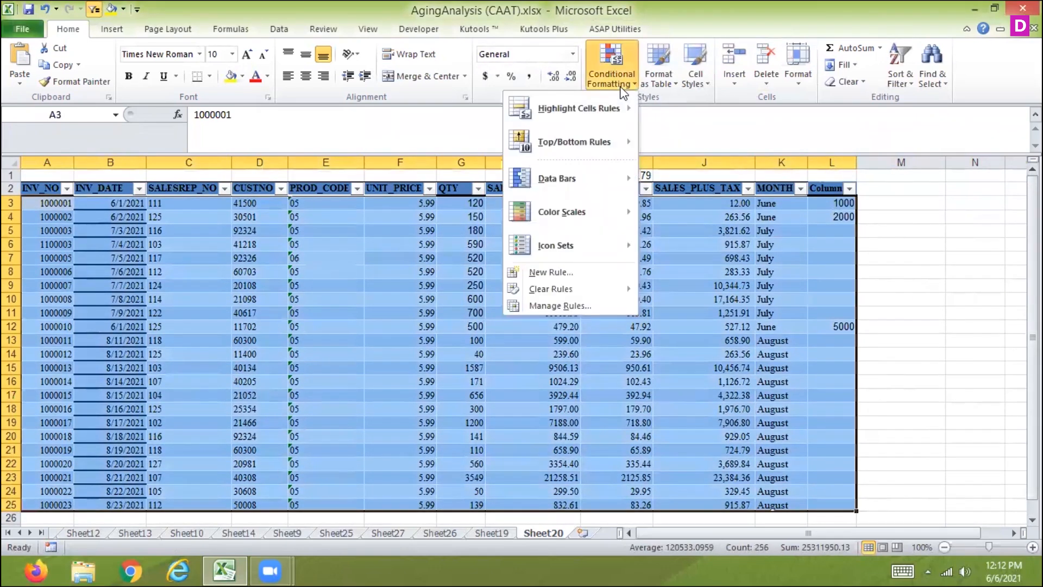
pyautogui.click(552, 275)
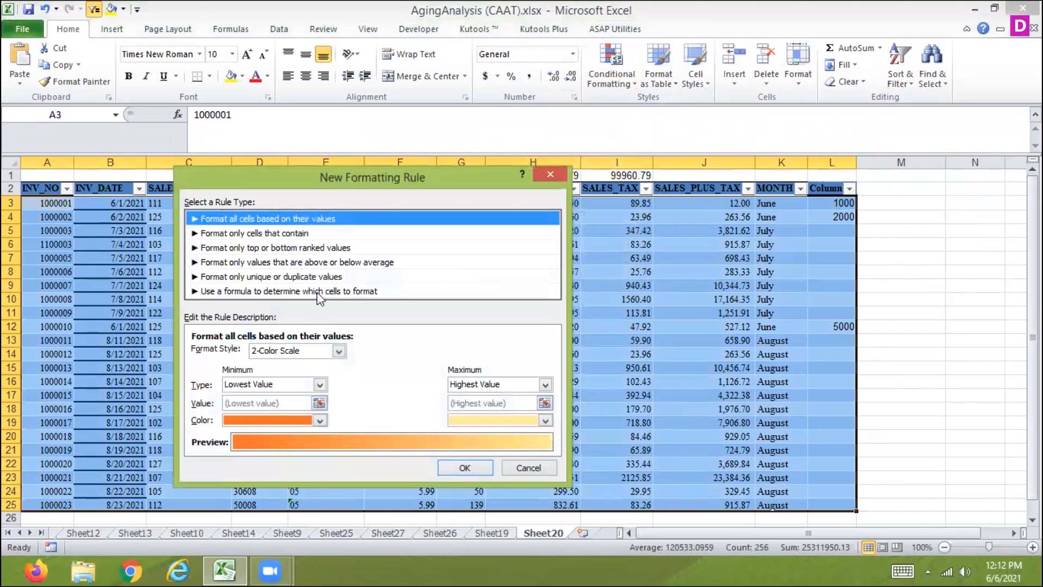
pyautogui.click(317, 292)
pyautogui.click(237, 353)
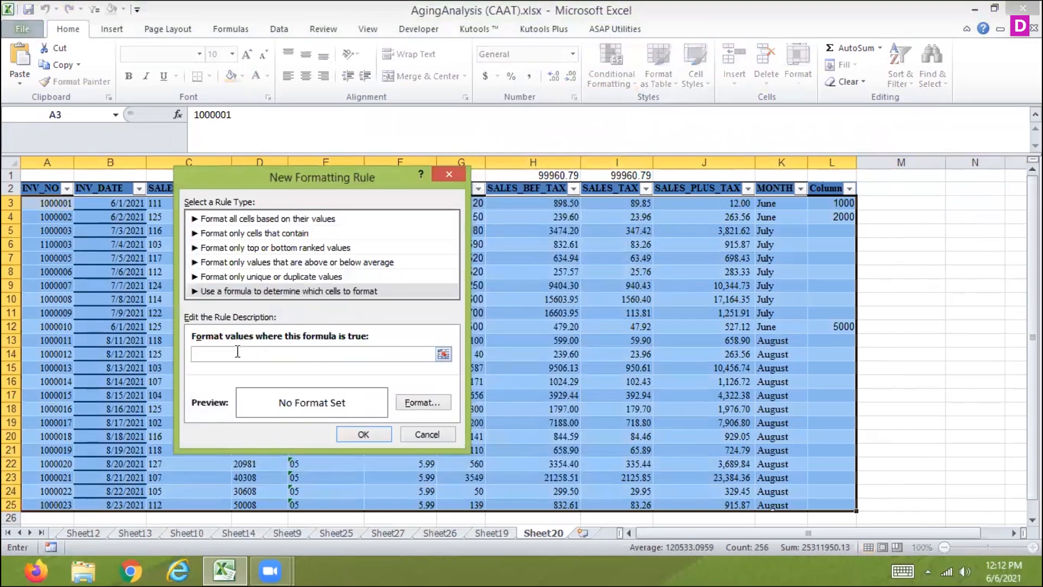
pyautogui.write('=$j3-')
pyautogui.press('BackSpace')
pyautogui.write('=max($j:$j)')
# Give the A3:L25 rule a red fill, apply it, and check the SALES_PLUS_TAX value in J23
pyautogui.click(418, 403)
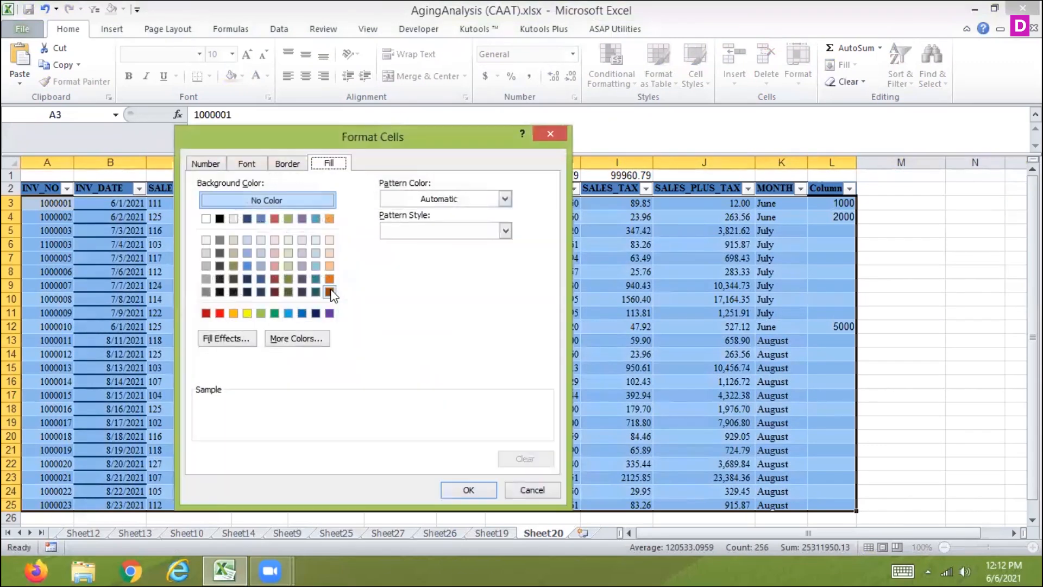
pyautogui.click(219, 313)
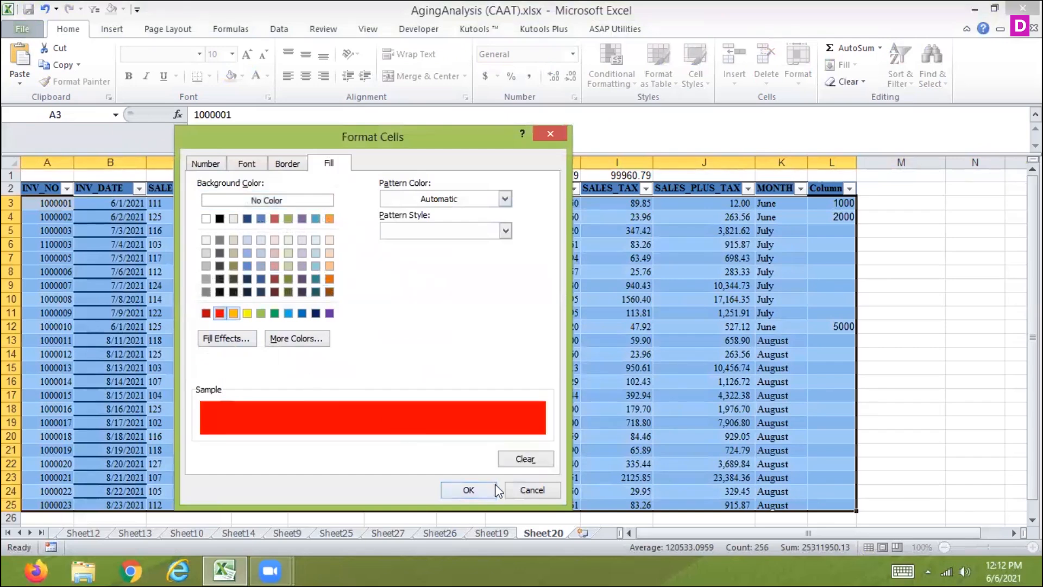
pyautogui.click(475, 486)
pyautogui.click(364, 434)
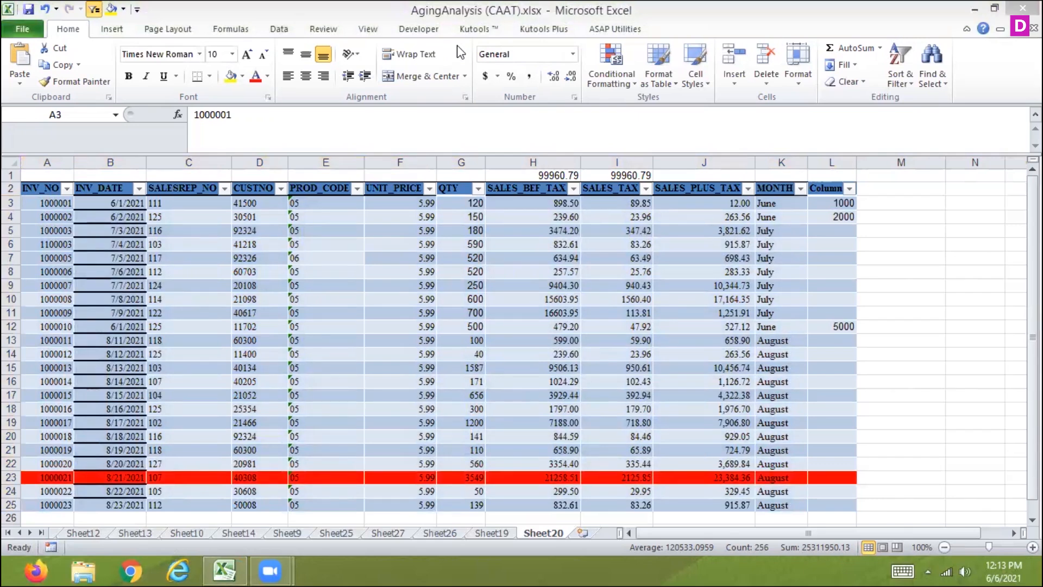
pyautogui.click(709, 475)
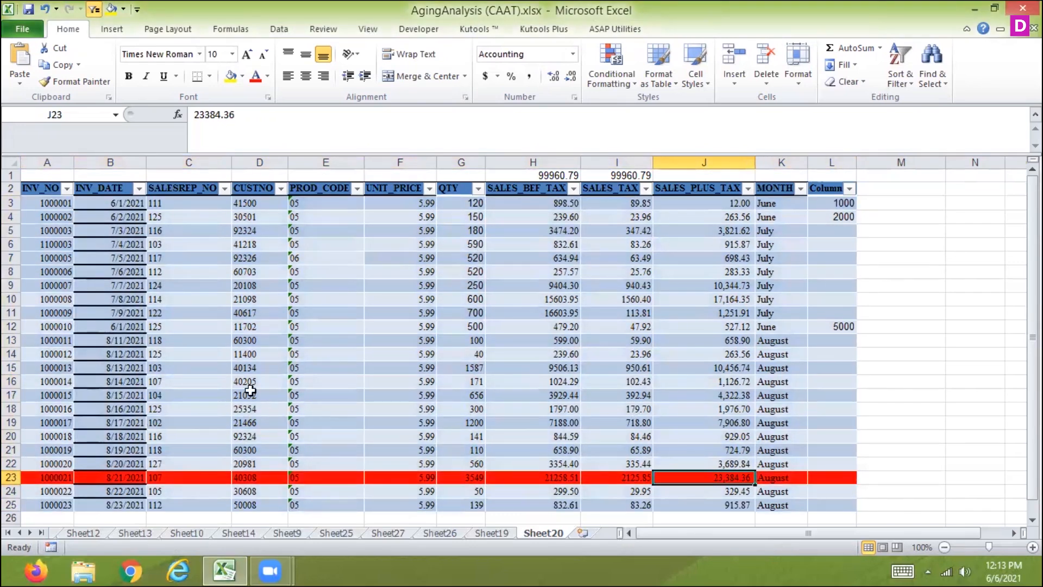
# Clear all formatting from the sales table A2:L26 and add borders around all its cells
pyautogui.moveTo(43, 188); pyautogui.dragTo(856, 467)
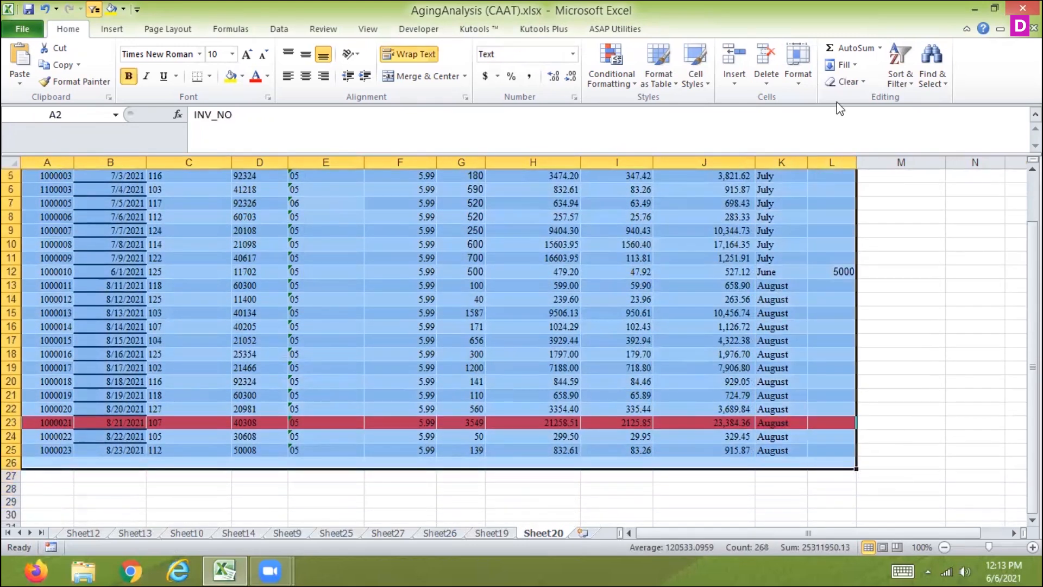
pyautogui.click(849, 81)
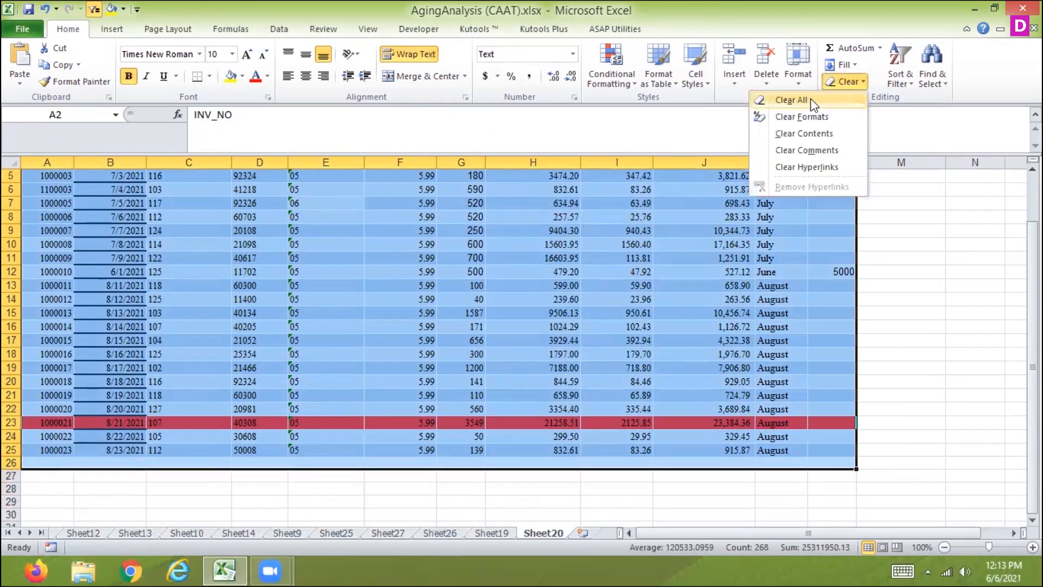
pyautogui.click(804, 117)
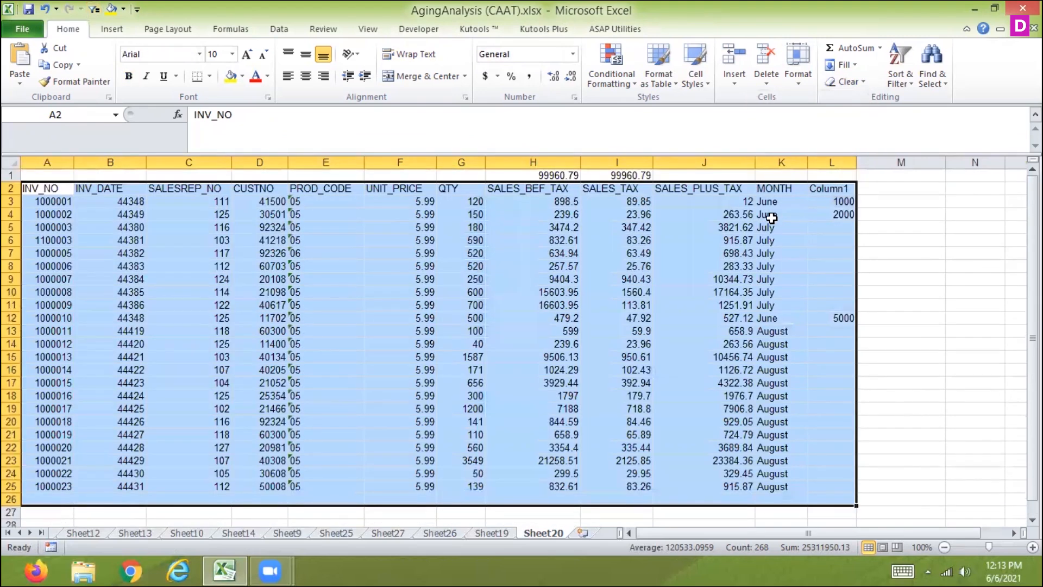
pyautogui.click(208, 78)
pyautogui.click(109, 207)
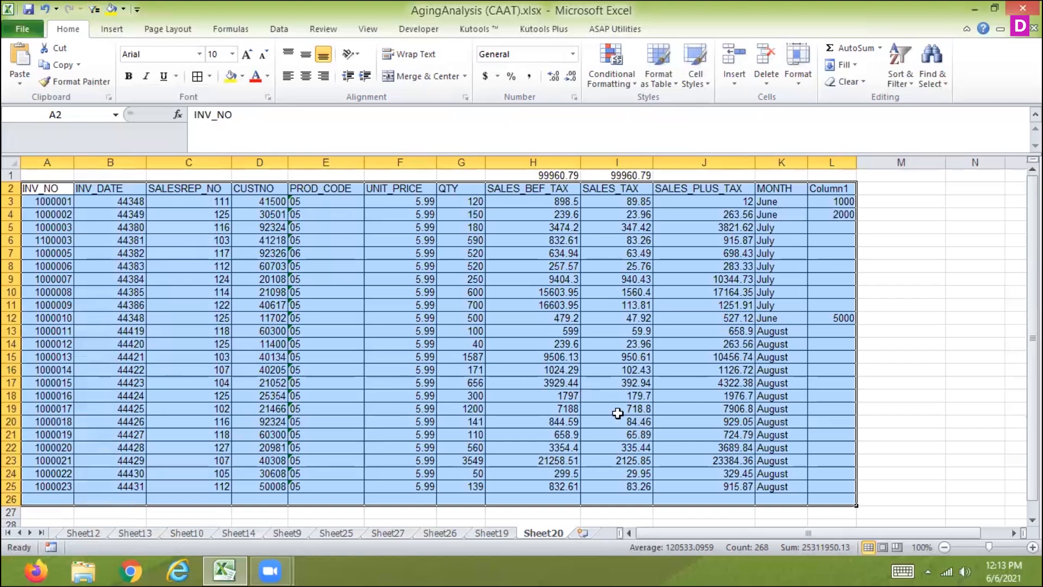
# Look down the SALES_PLUS_TAX values from J3 to J14
pyautogui.click(717, 206)
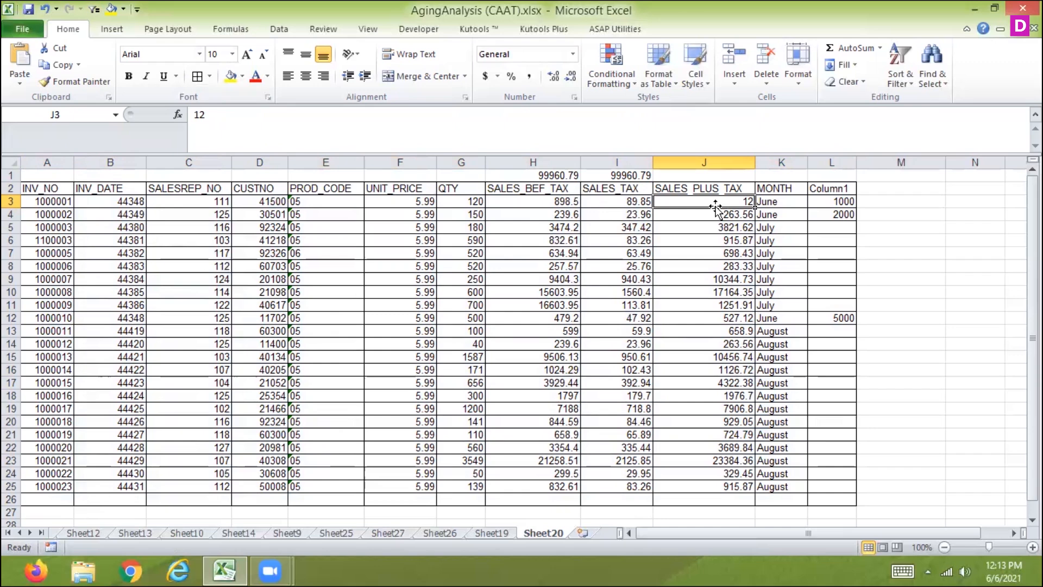
pyautogui.press('Down')
pyautogui.press('Down')
pyautogui.press('Down')
pyautogui.press('Down')
pyautogui.press('Down')
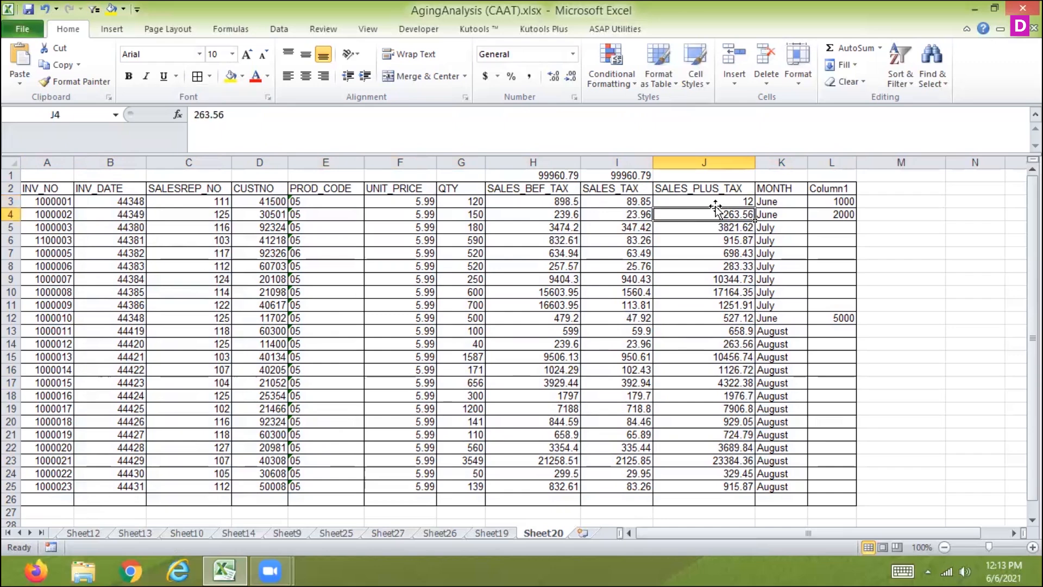
pyautogui.press('Down')
pyautogui.press('Down')
pyautogui.press('Down')
pyautogui.press('Down')
pyautogui.press('Down')
pyautogui.press('Down')
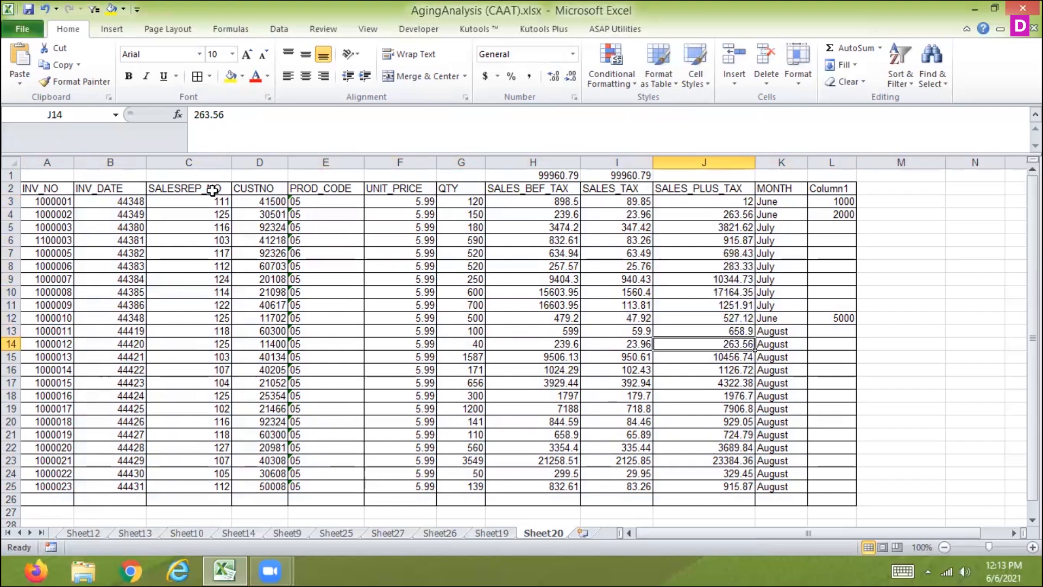
# Create a formula-based conditional formatting rule for the INV_NO cells A3:A25 with the formula =$j3=max($j:$j)
pyautogui.moveTo(68, 203); pyautogui.dragTo(48, 486)
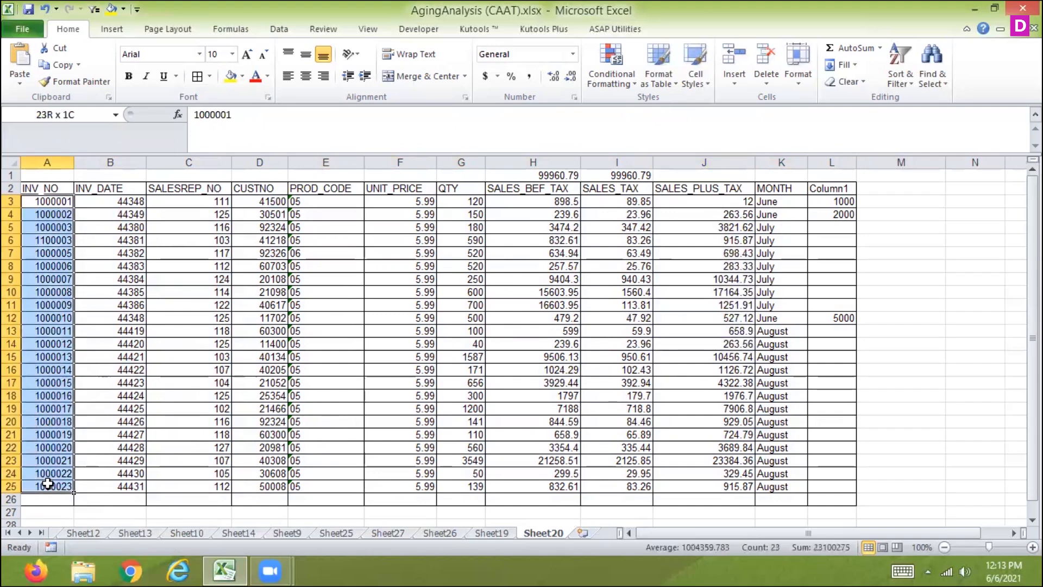
pyautogui.click(617, 87)
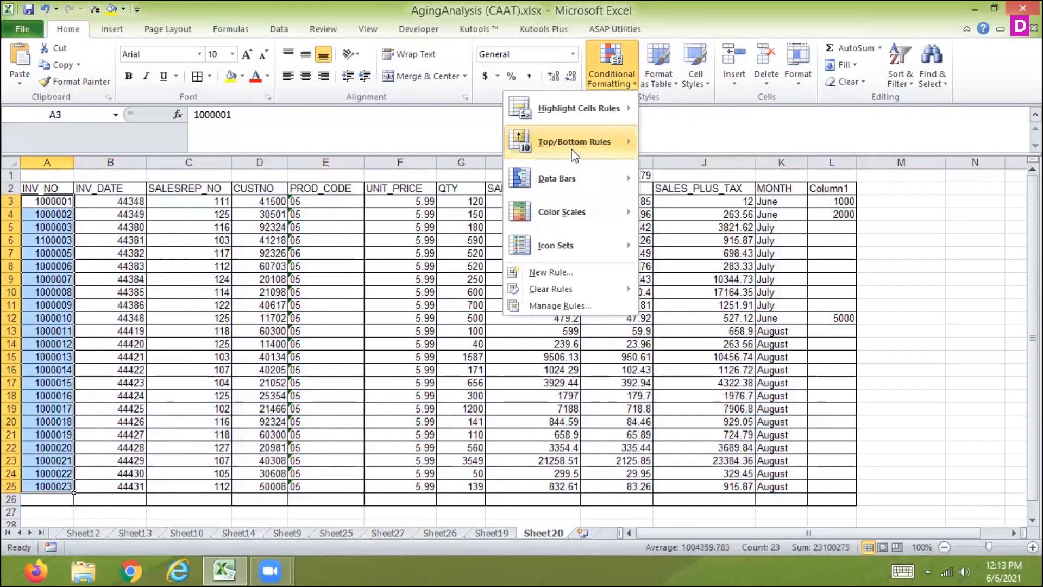
pyautogui.click(551, 272)
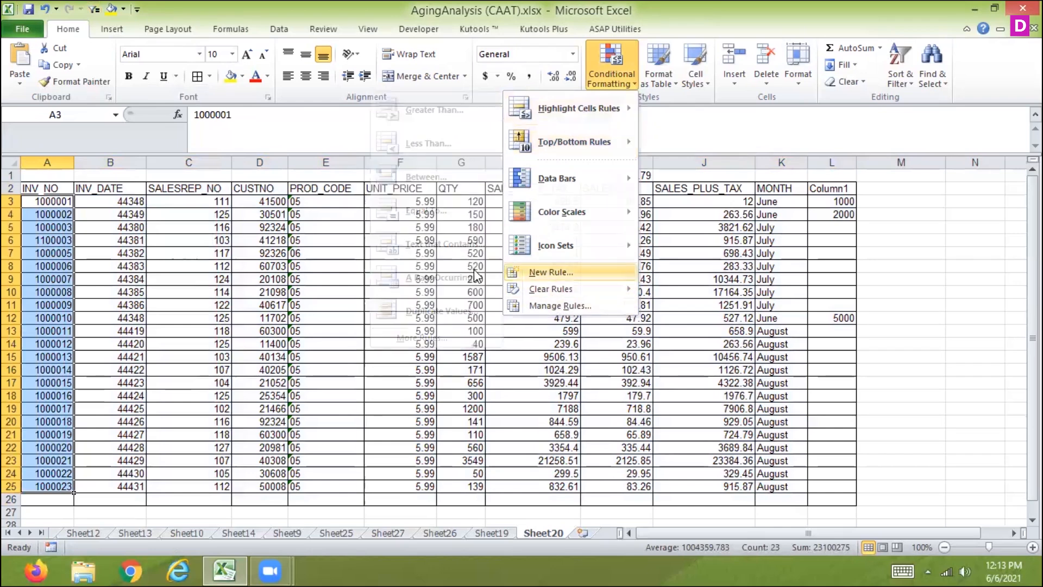
pyautogui.click(310, 275)
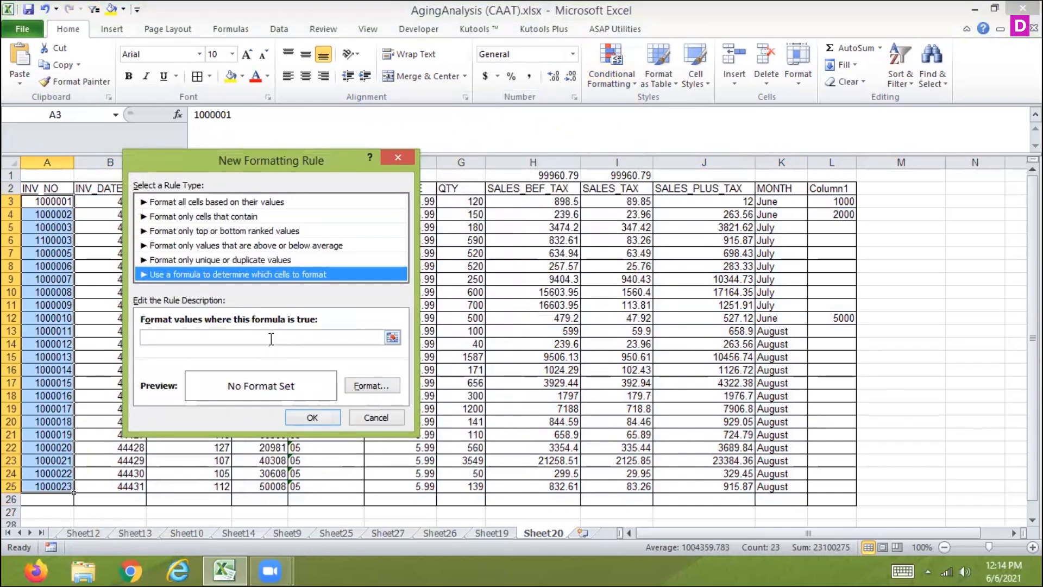
pyautogui.click(271, 338)
pyautogui.write('=$j3=')
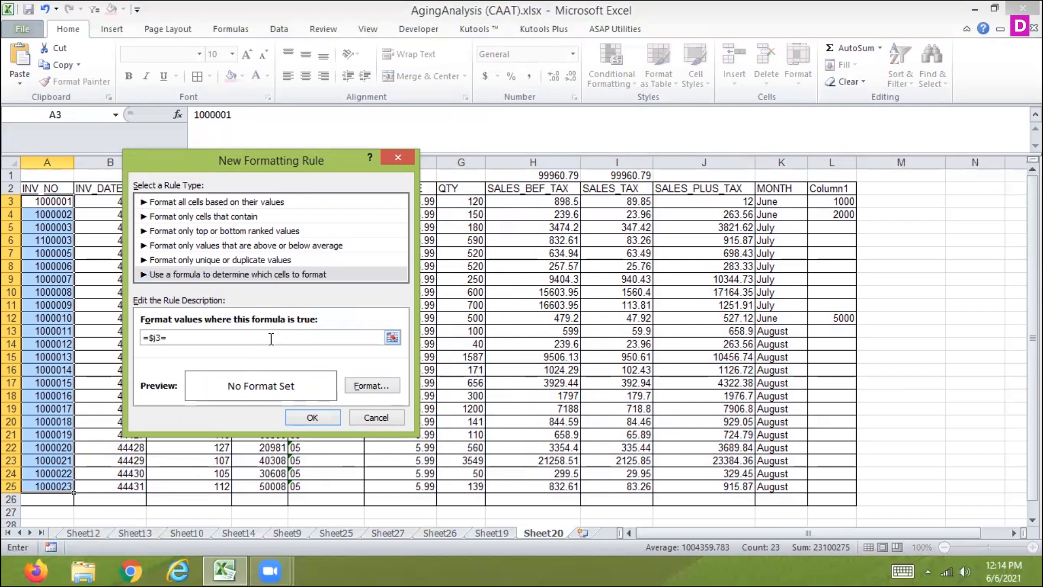
pyautogui.write('max($j:$j)')
# Set a red fill for the A3:A25 rule and apply it
pyautogui.click(354, 386)
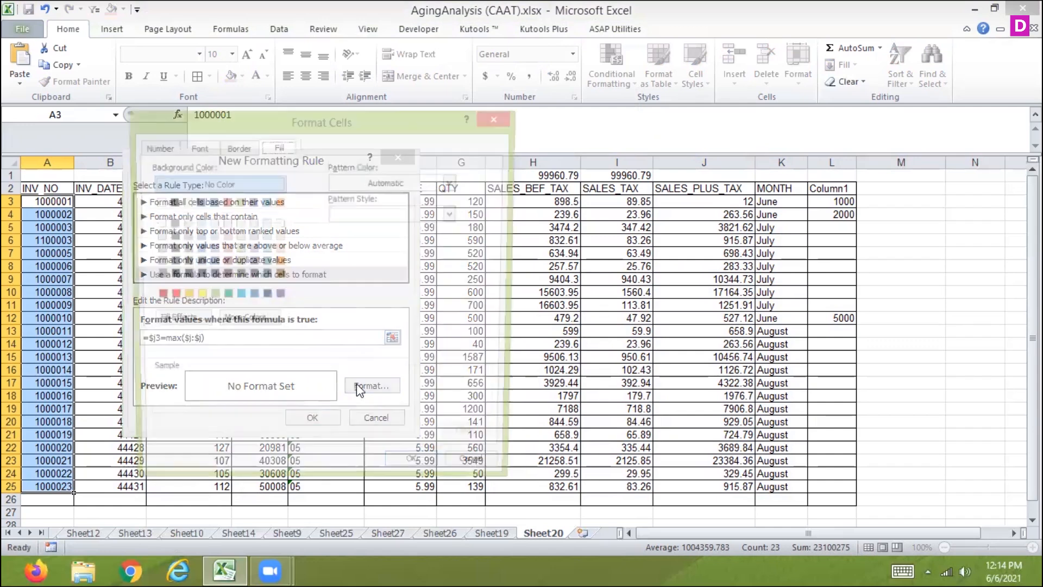
pyautogui.click(169, 297)
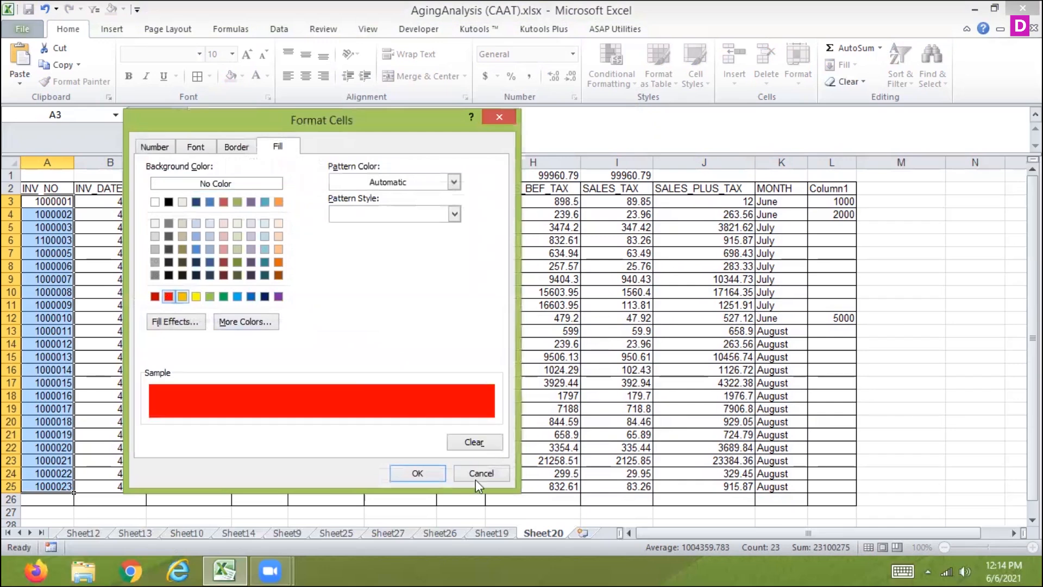
pyautogui.click(418, 473)
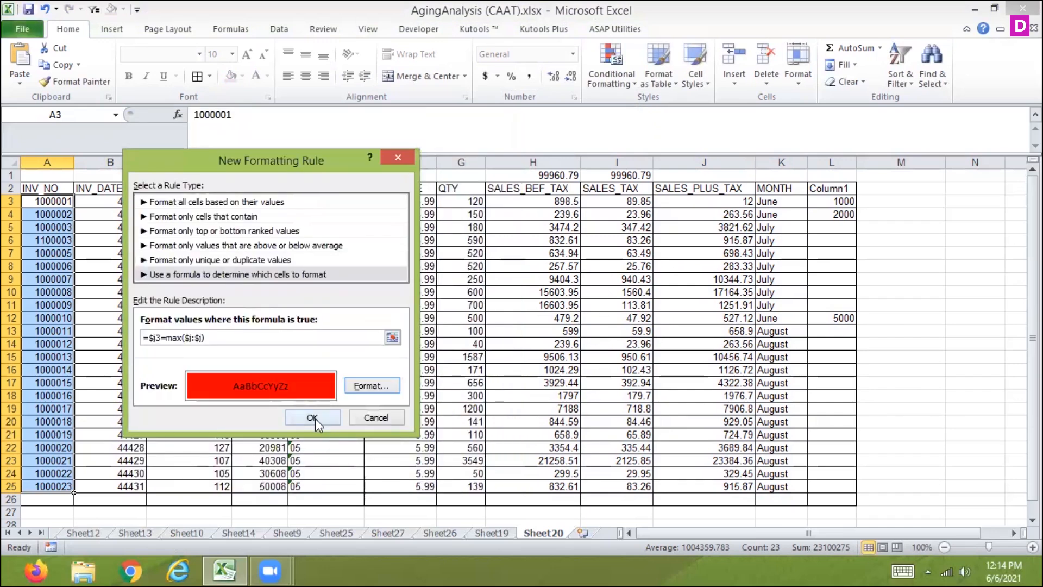
pyautogui.click(314, 419)
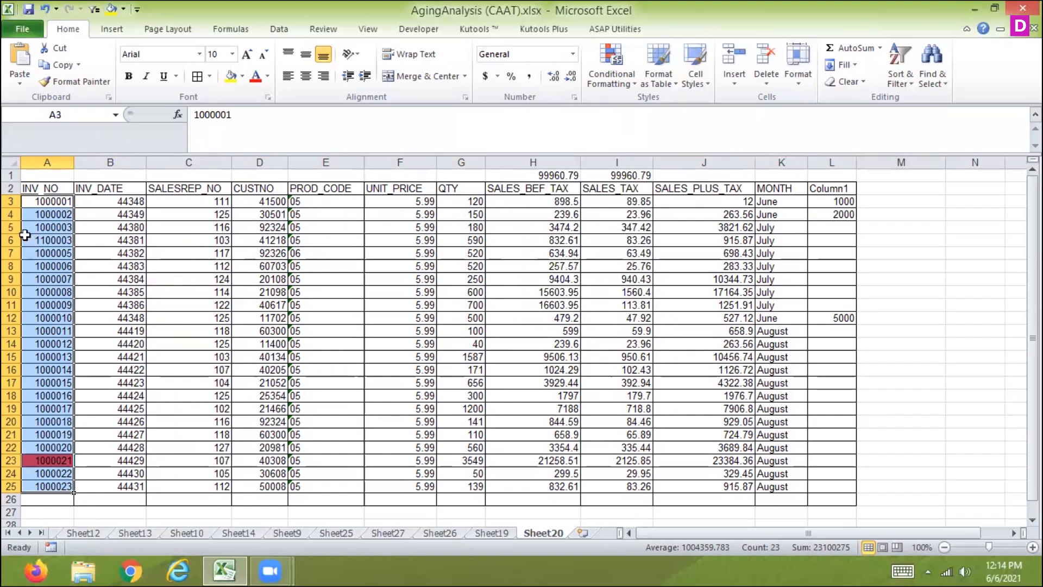
# Add filters to the header row A2:L2 and filter INV_NO by the red cell color
pyautogui.moveTo(48, 188); pyautogui.dragTo(823, 196)
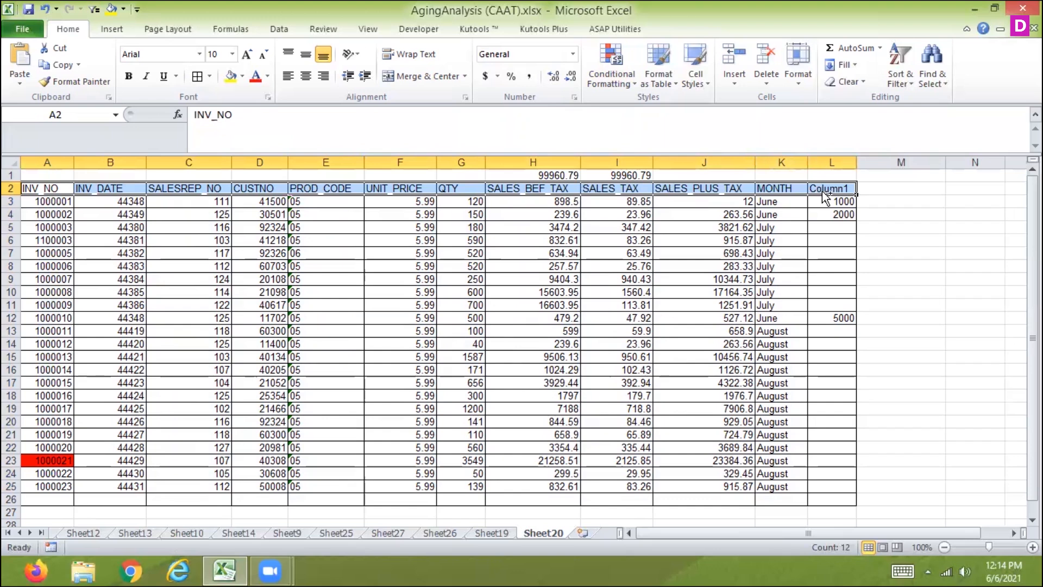
pyautogui.hotkey('ctrl', 'shift', 'l')
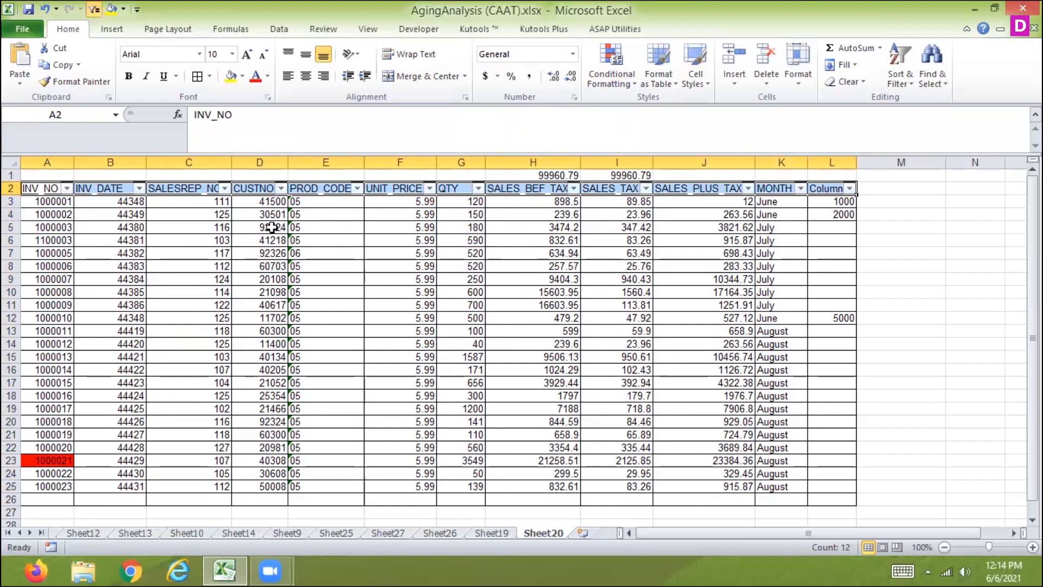
pyautogui.click(66, 189)
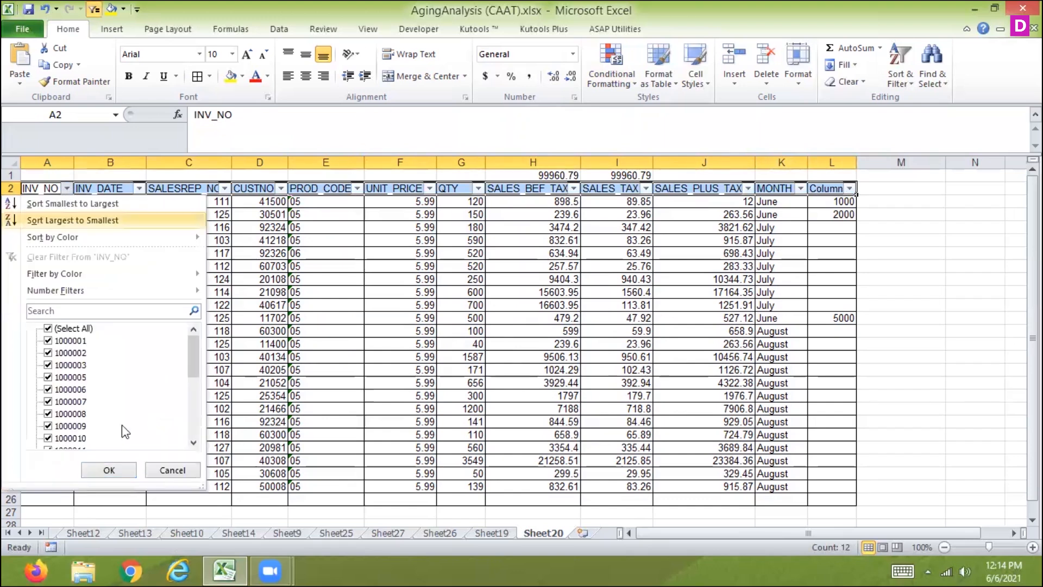
pyautogui.moveTo(45, 277)
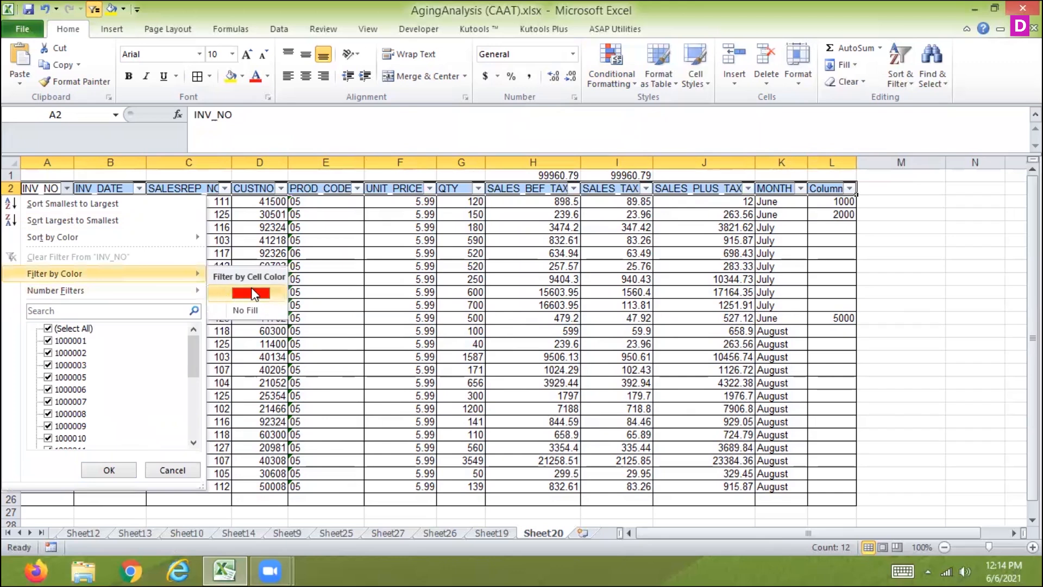
pyautogui.click(239, 290)
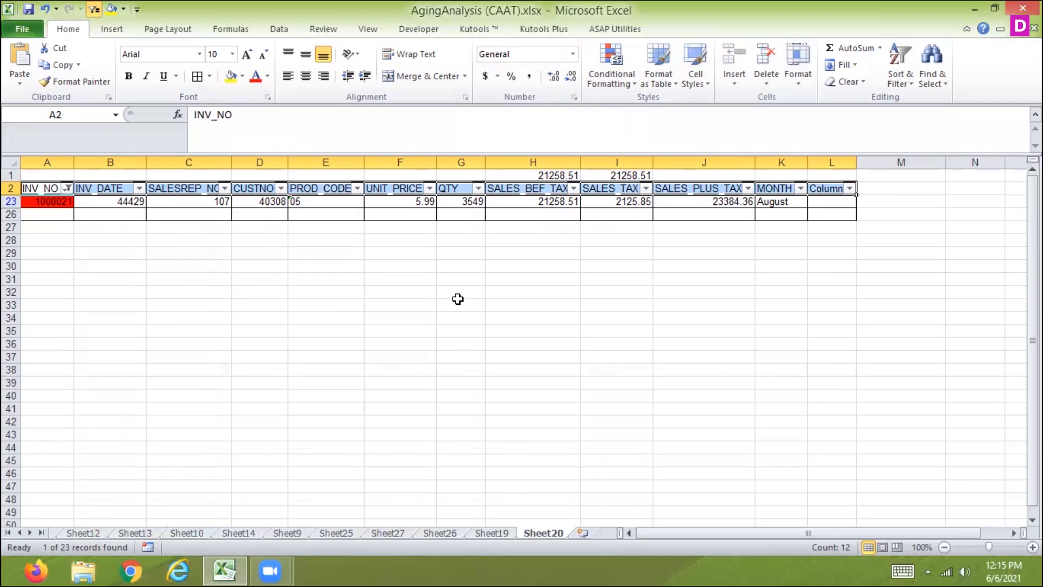
# Clear the color filter from INV_NO and remove all formatting from A3:L26
pyautogui.click(67, 188)
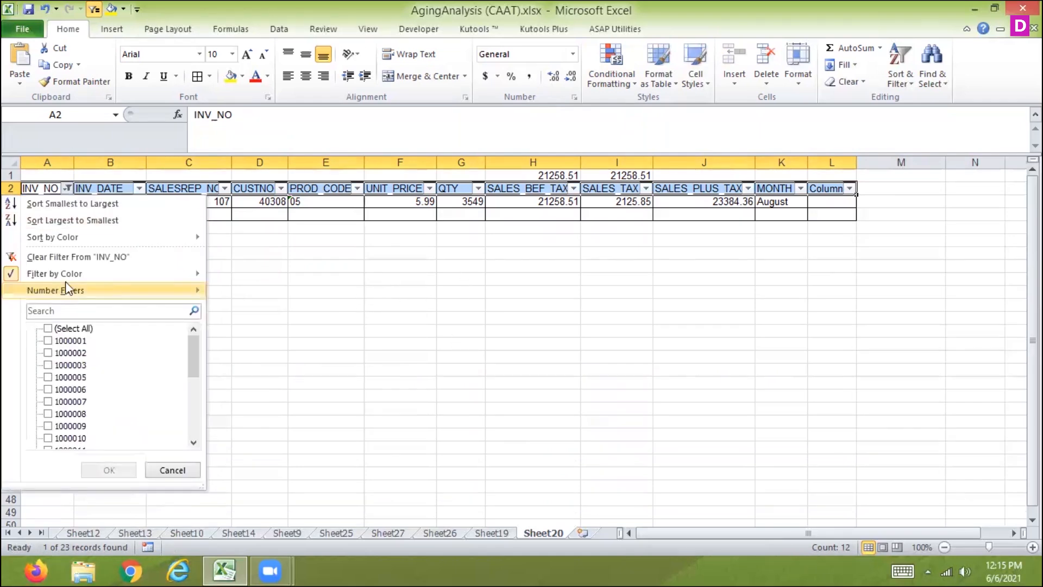
pyautogui.click(67, 256)
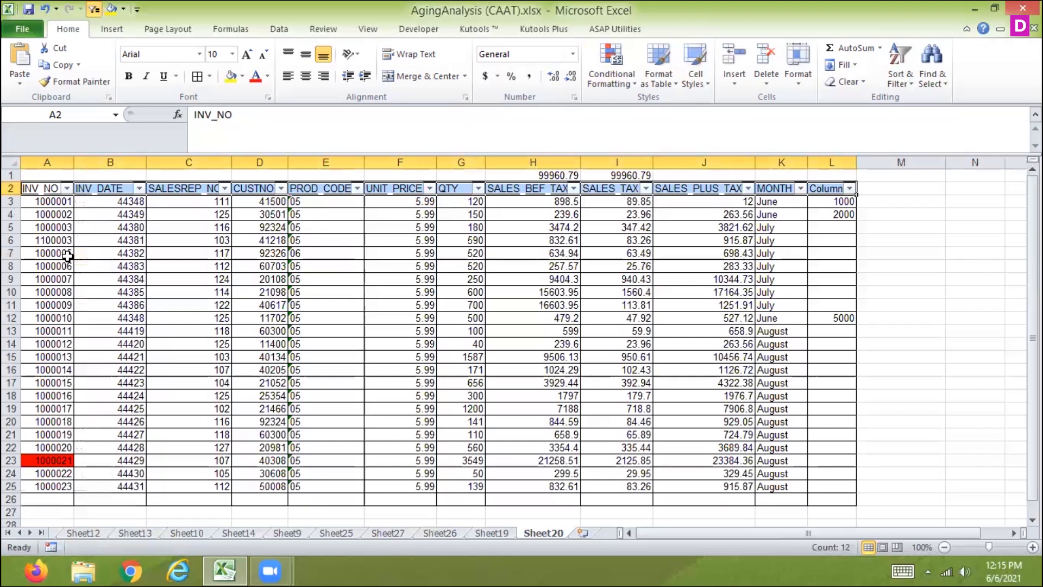
pyautogui.moveTo(58, 202); pyautogui.dragTo(835, 494)
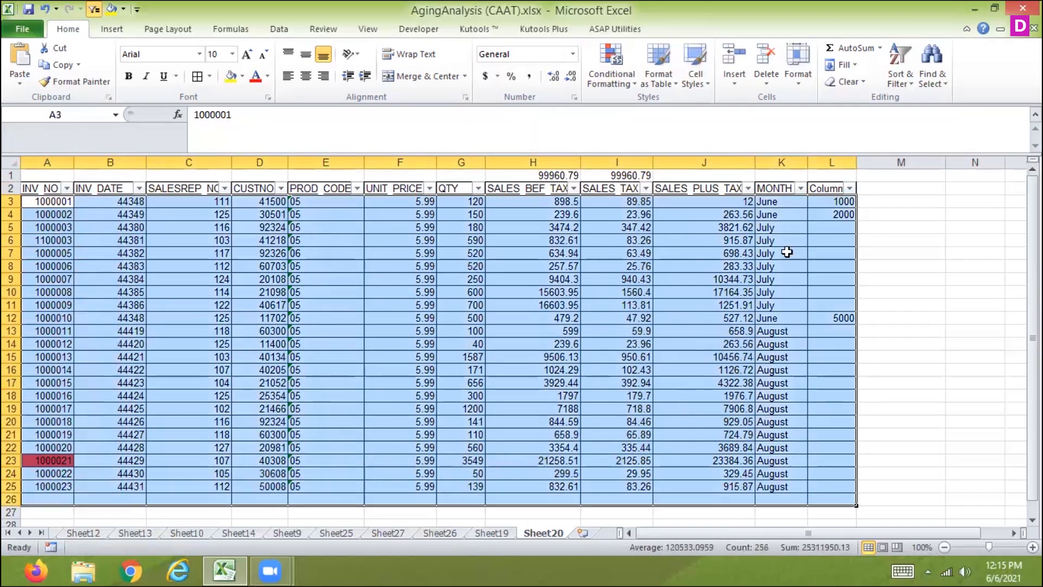
pyautogui.click(832, 83)
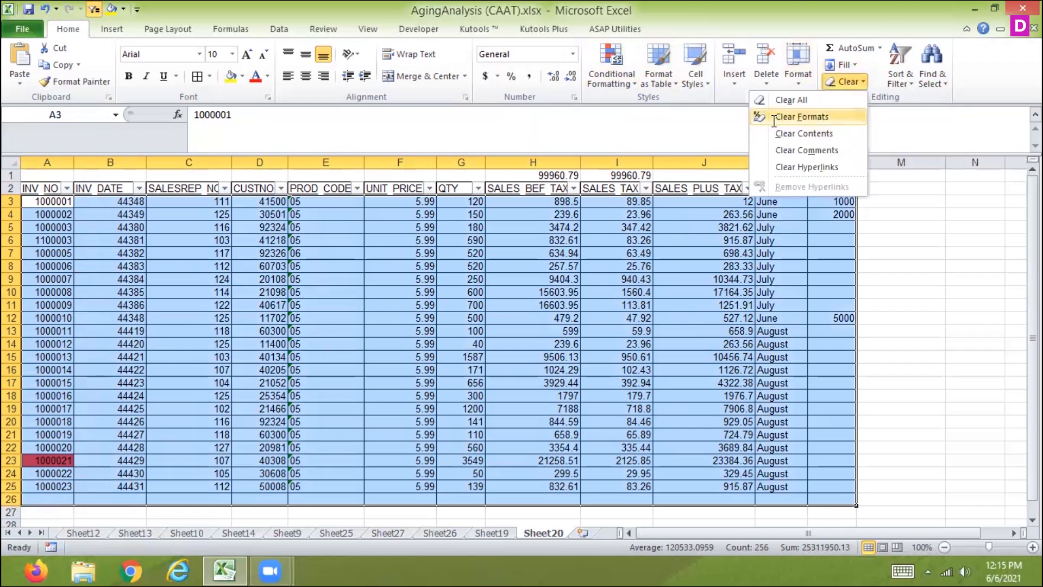
pyautogui.click(788, 117)
# Clear the conditional formatting rules from the selected cells A3:L26 and check the rules manager for remaining rules
pyautogui.click(607, 69)
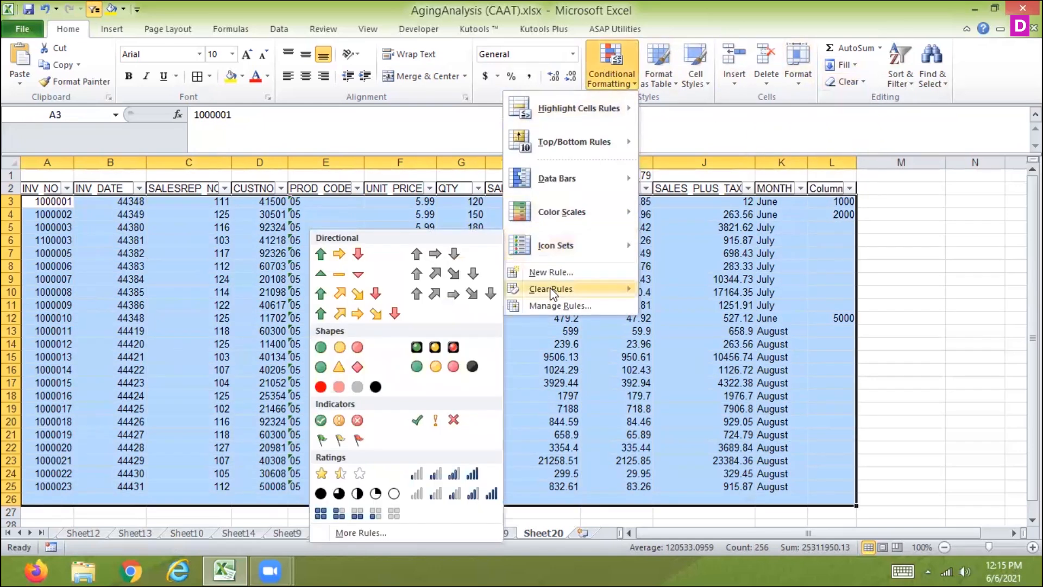
pyautogui.moveTo(551, 289)
pyautogui.click(481, 290)
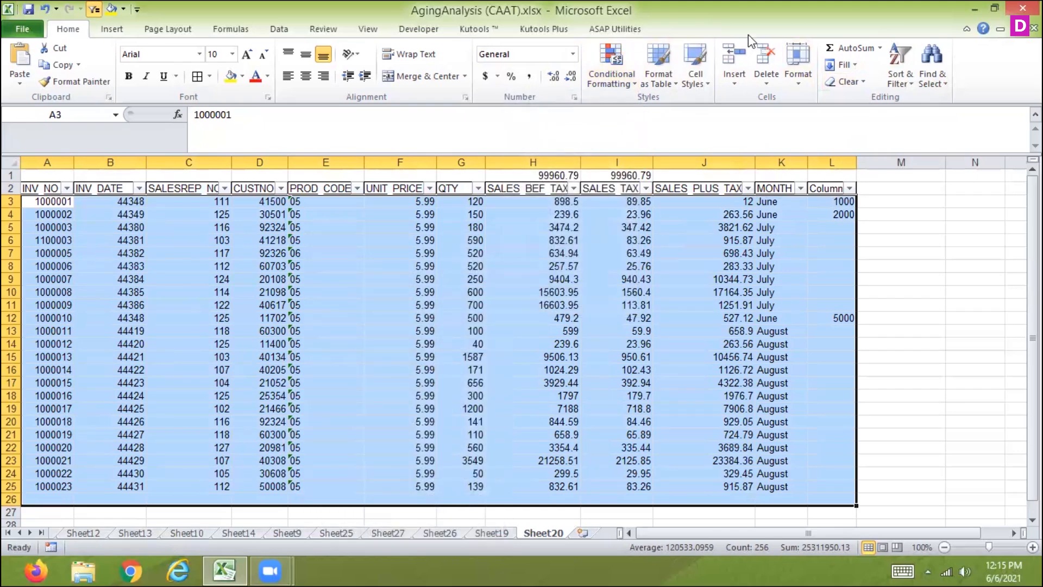
pyautogui.click(615, 78)
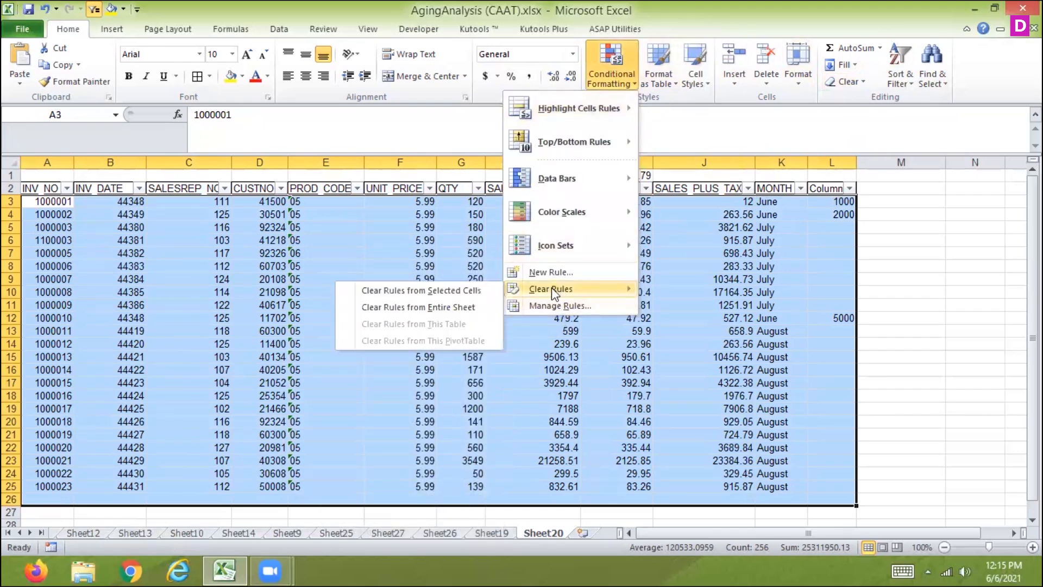
pyautogui.click(552, 306)
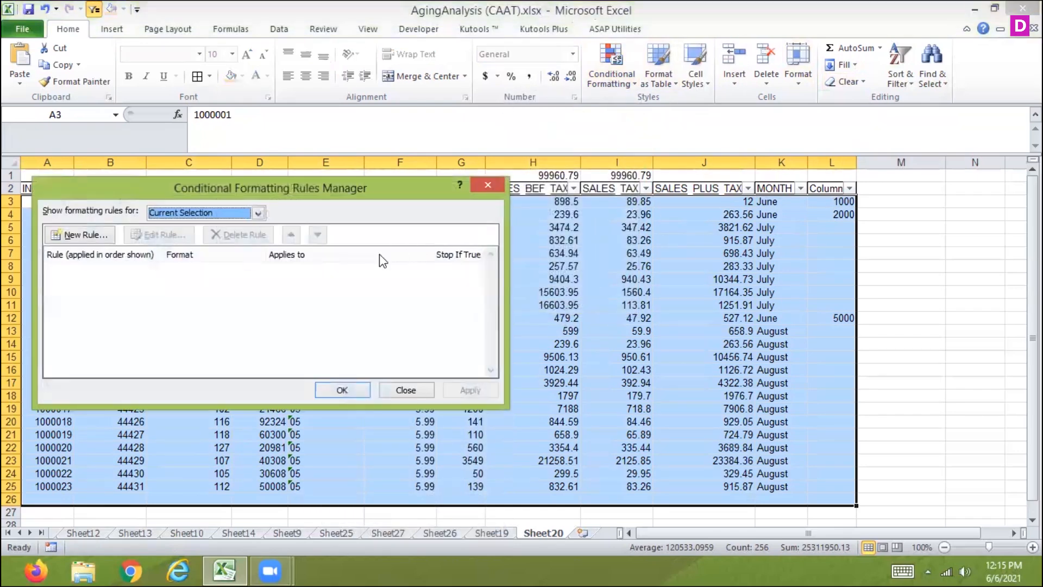
pyautogui.click(342, 389)
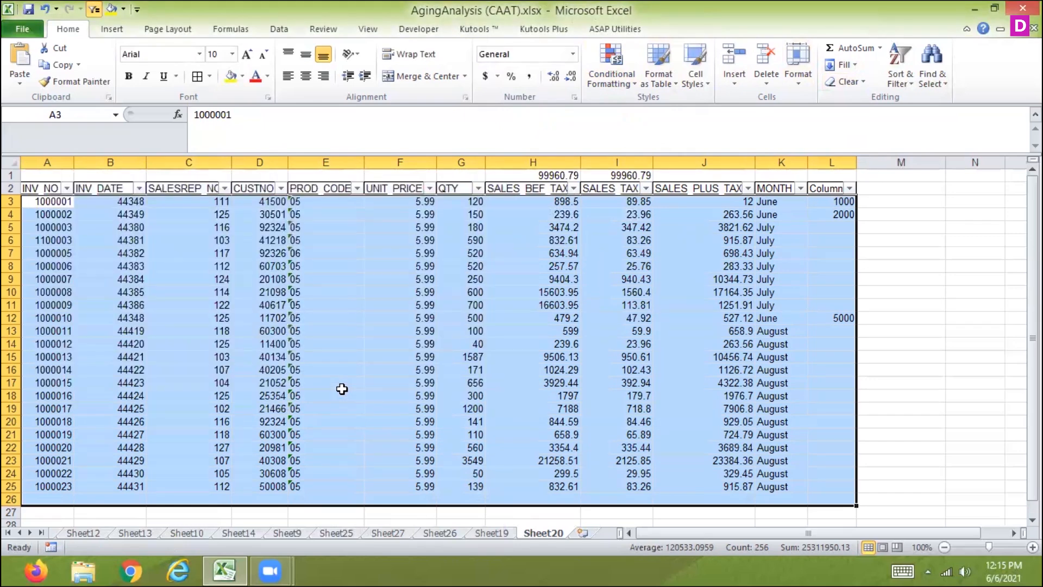